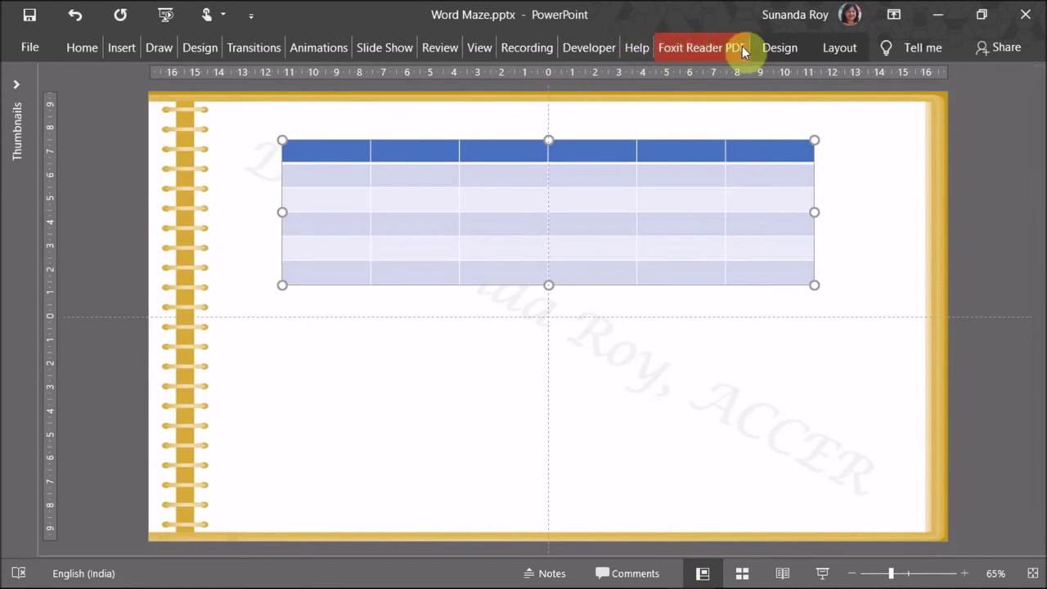
Step: Give the table the plain black Table Grid style with no fill
left_click(780, 48)
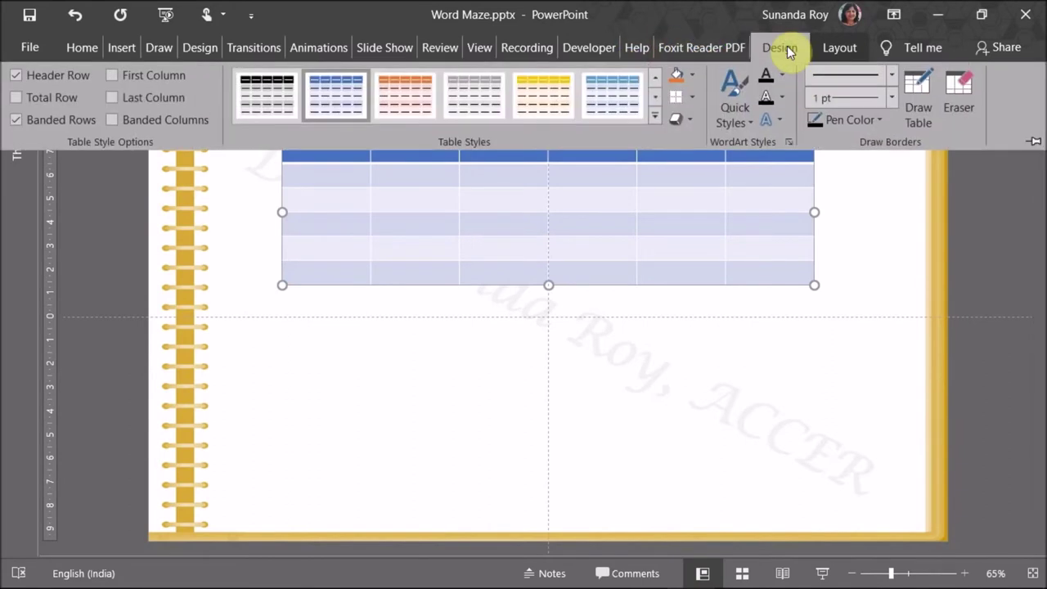
left_click(655, 116)
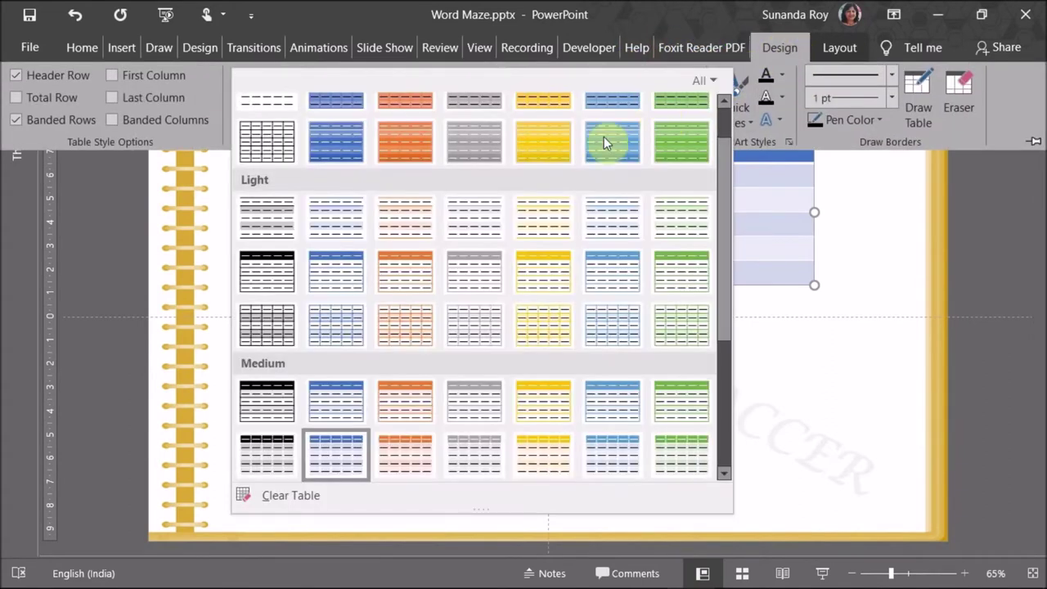
left_click(249, 153)
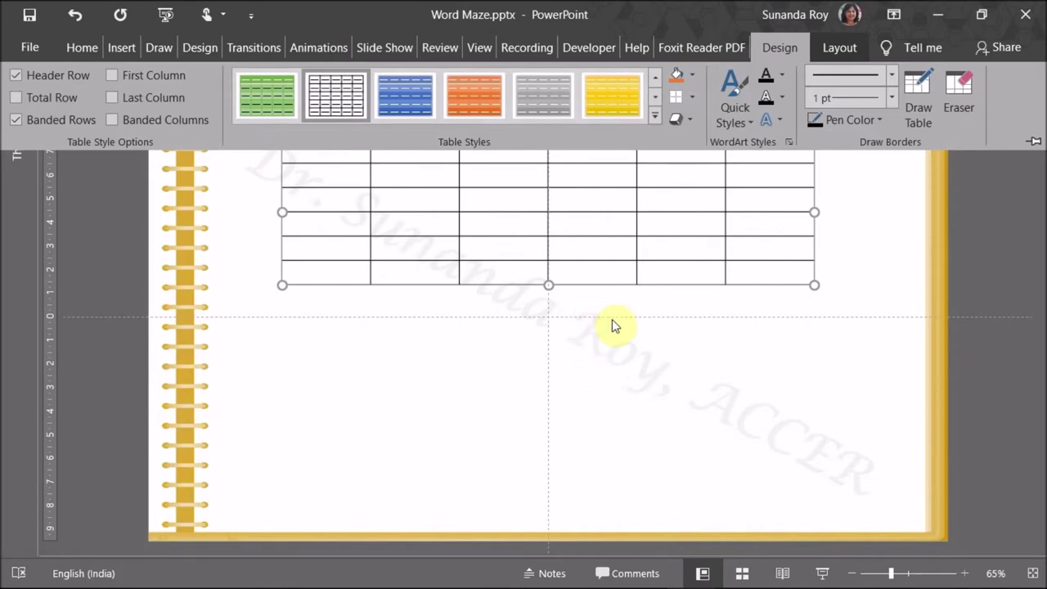
Step: Resize the table to 15 cm high by 15 cm wide and centre it on the slide
left_click(835, 47)
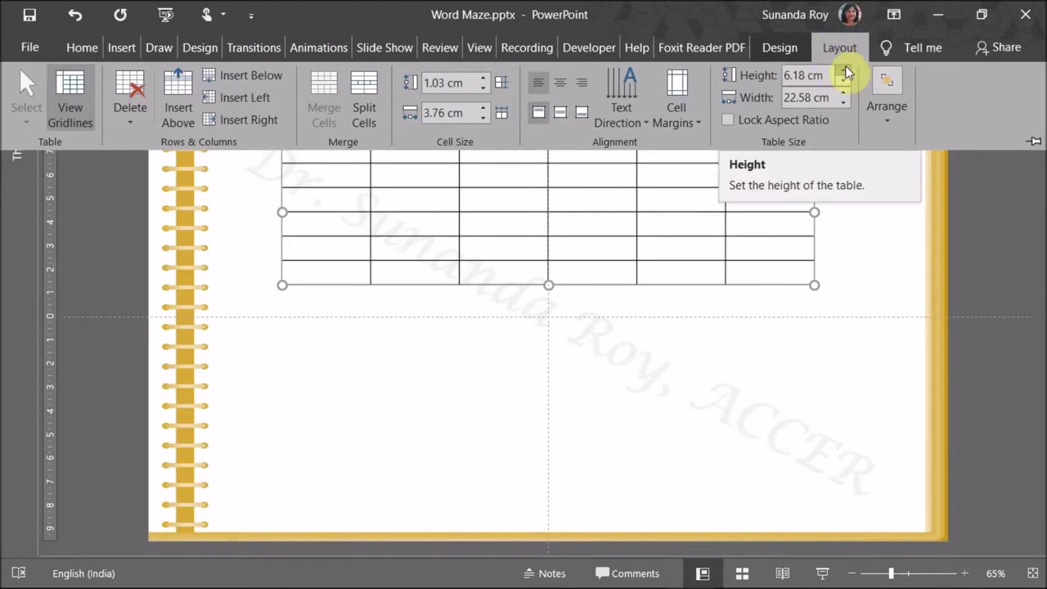
left_click(846, 72)
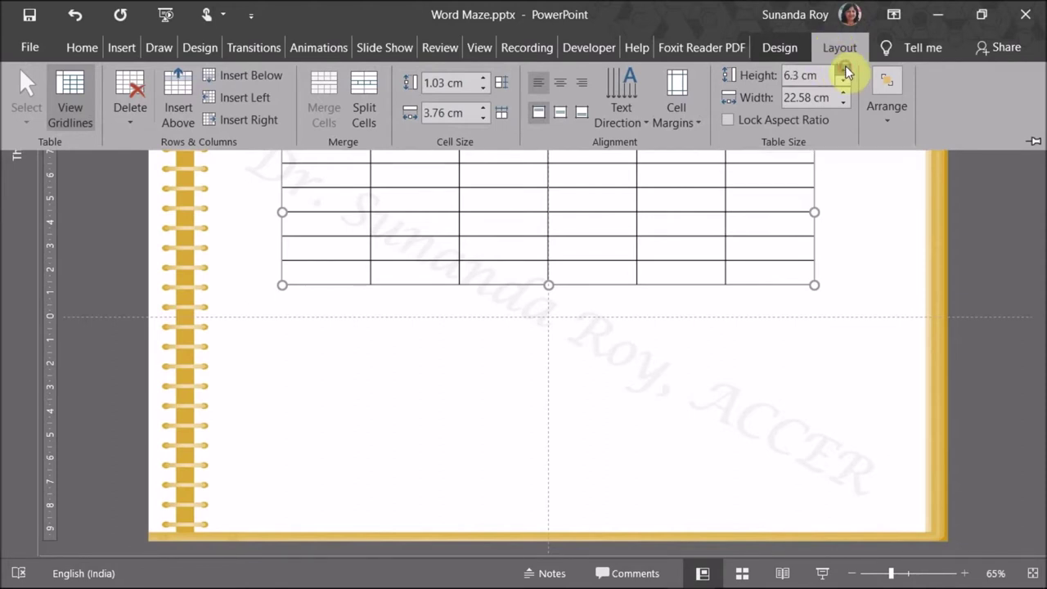
left_click_drag(786, 76, 810, 76)
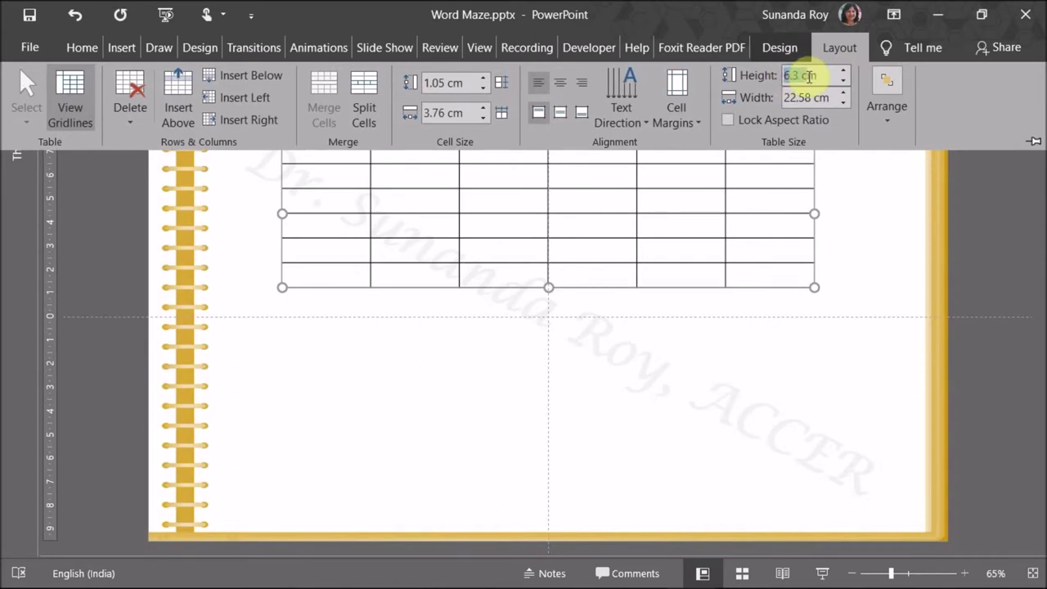
type("15")
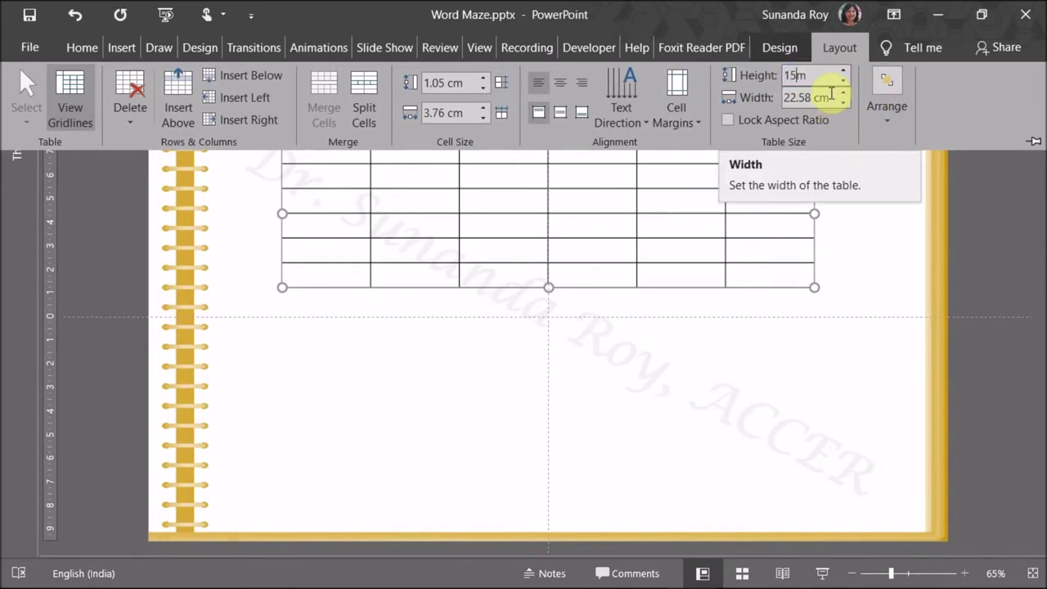
type(" c")
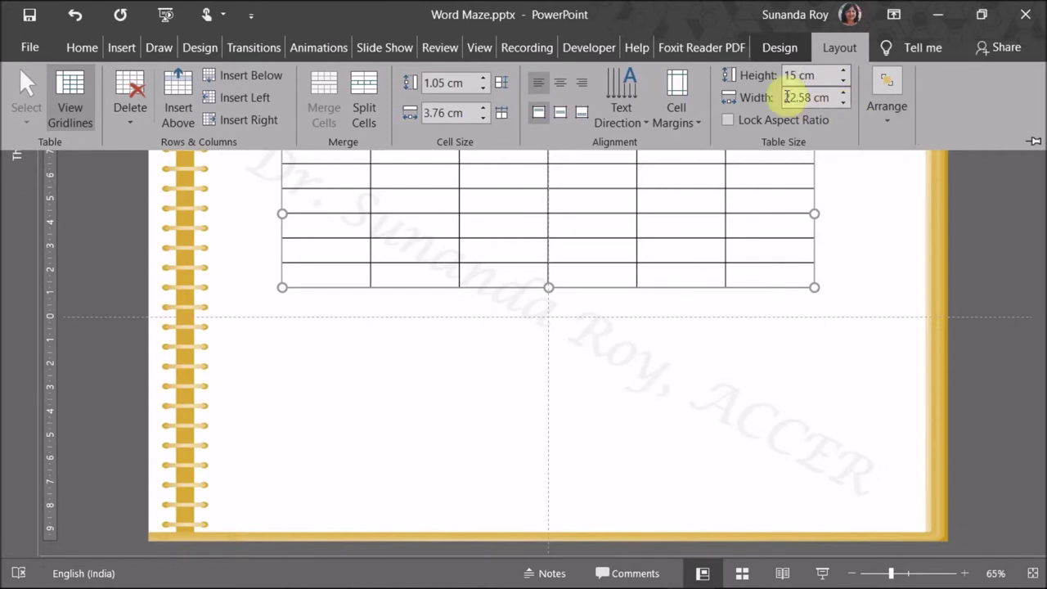
left_click(802, 98)
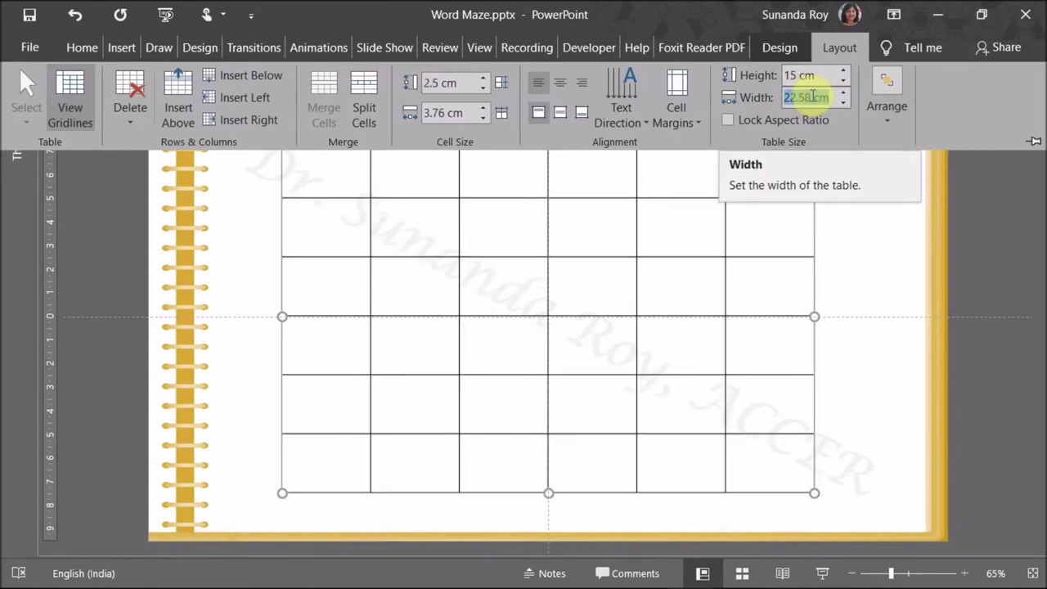
left_click_drag(811, 97, 752, 97)
type("15")
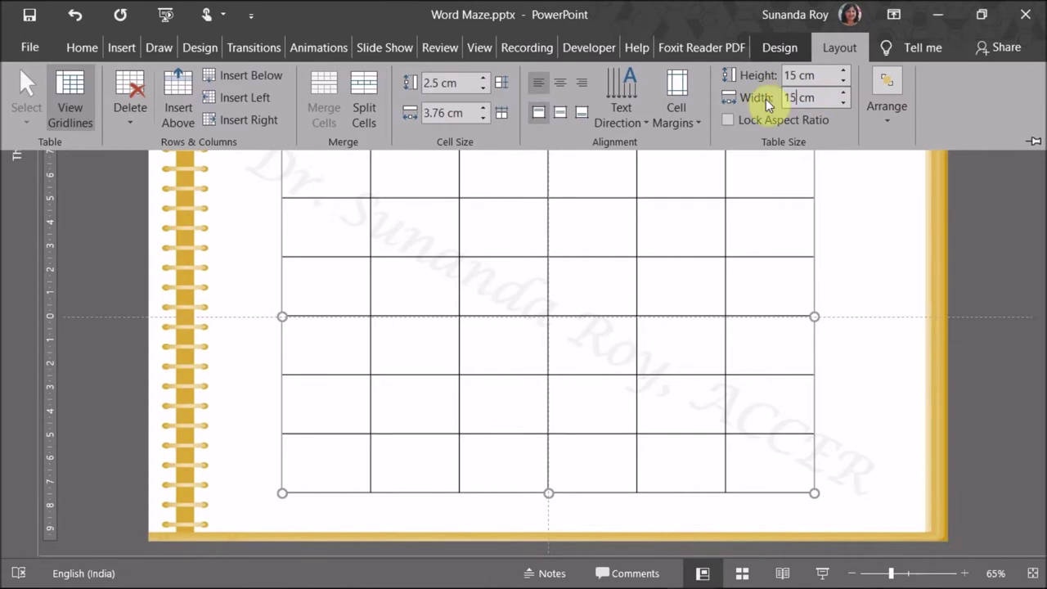
left_click(867, 201)
left_click_drag(551, 140, 640, 141)
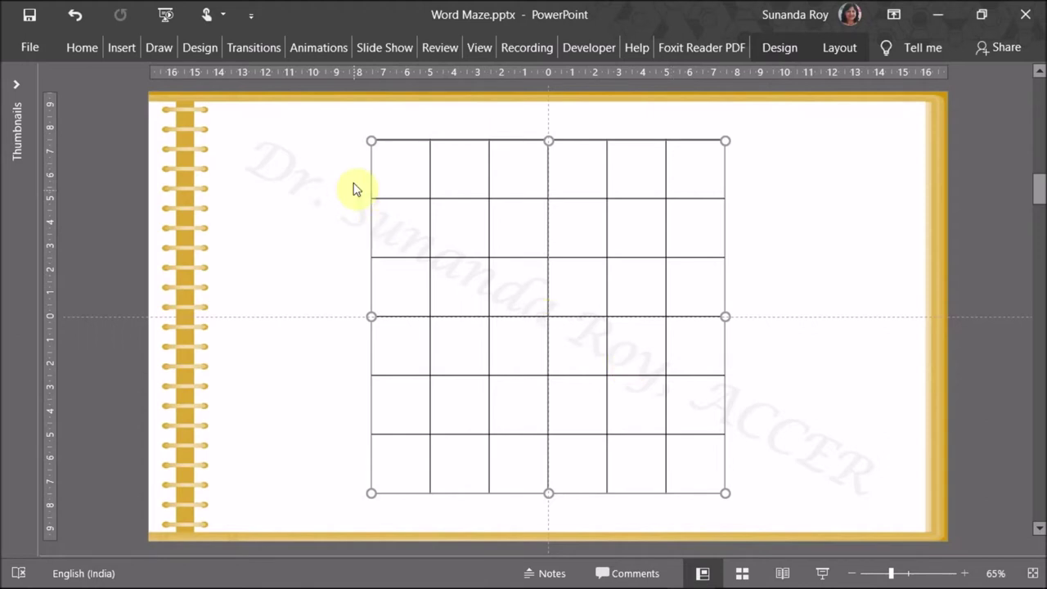
Step: Enter ROSE diagonally, starting with R in the second top-row cell
left_click(463, 174)
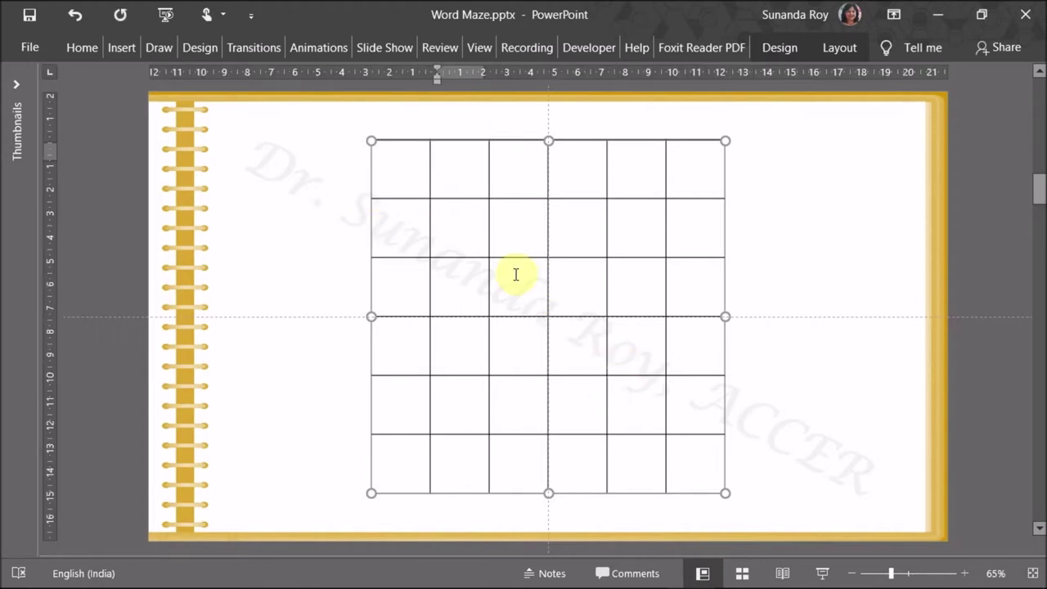
type("R")
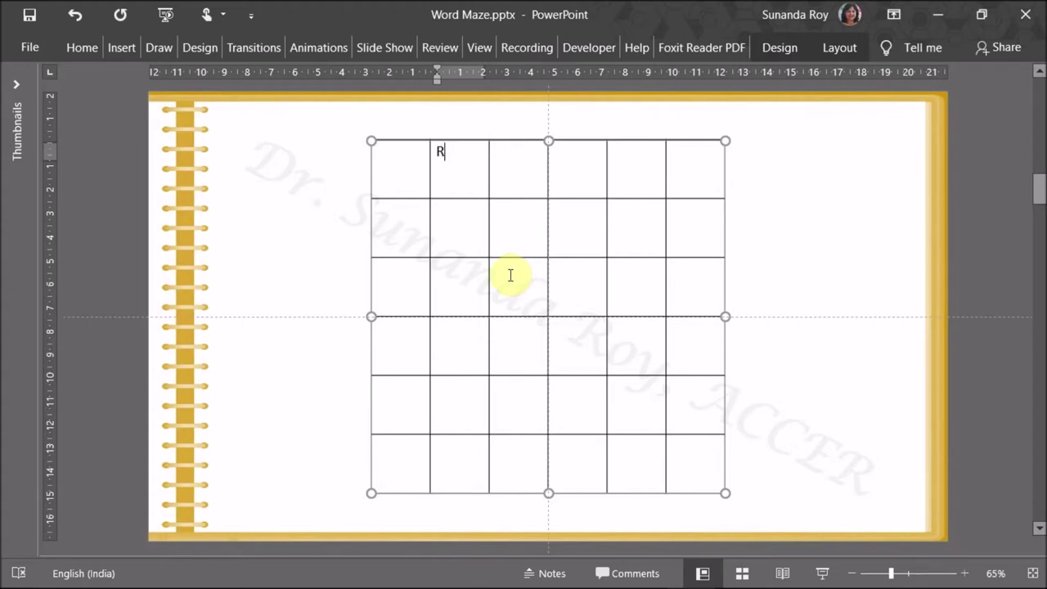
left_click(517, 228)
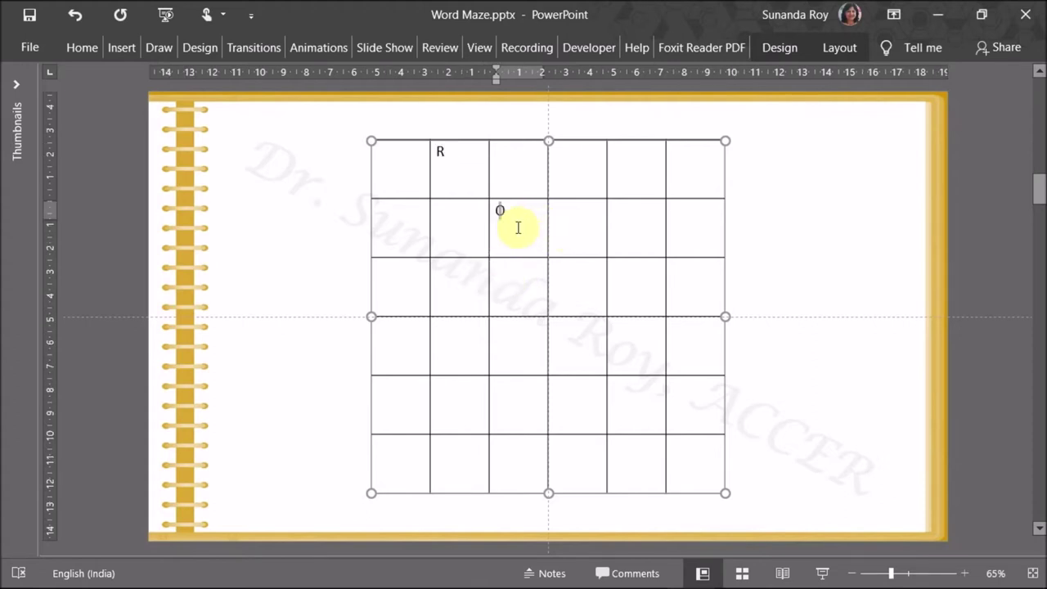
left_click(574, 283)
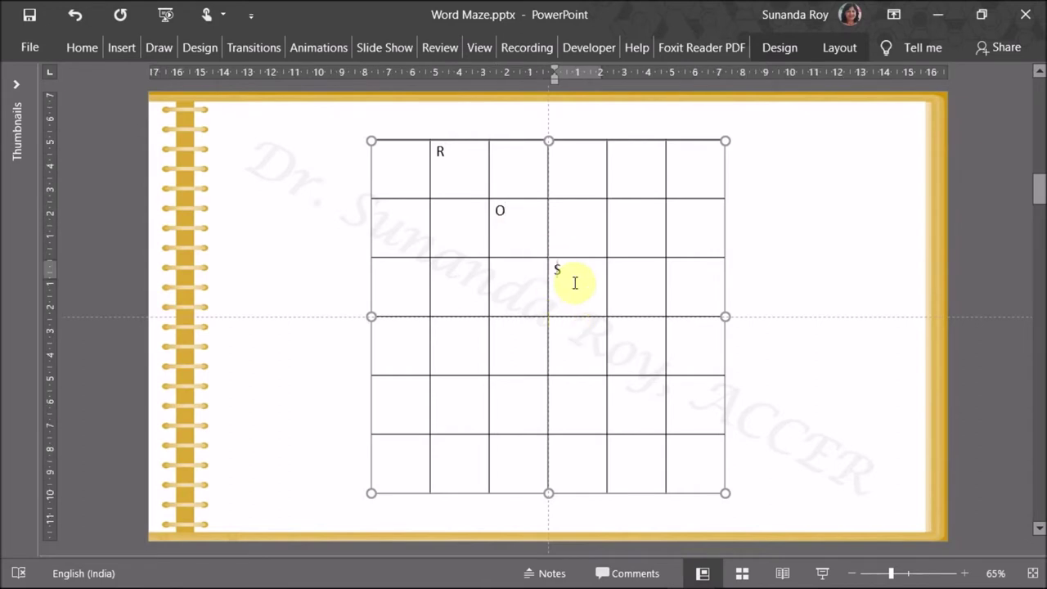
left_click(630, 345)
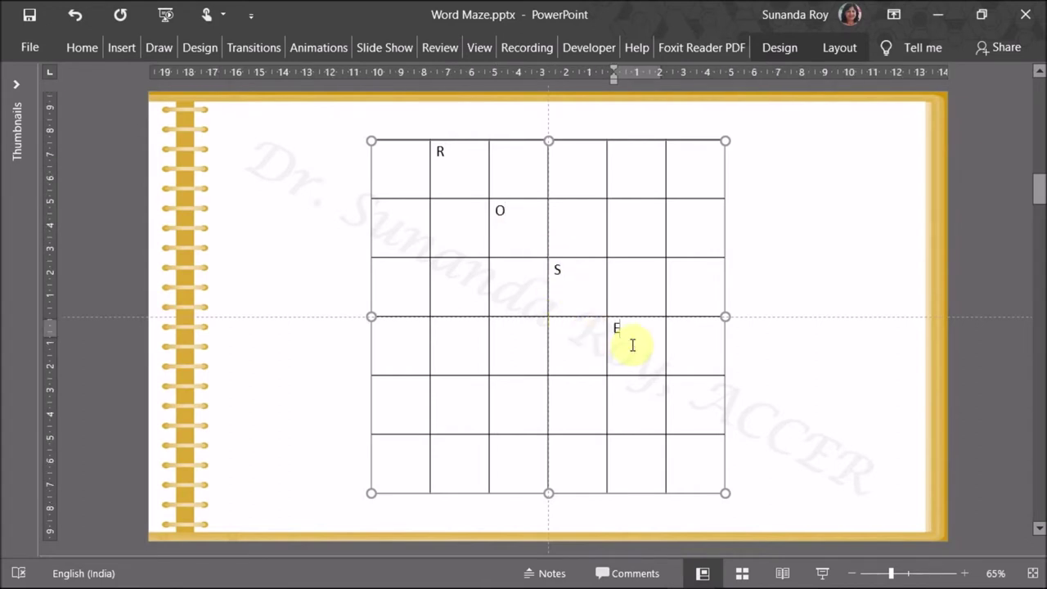
Step: Spell LILY down the second column, continuing from the R
left_click(446, 221)
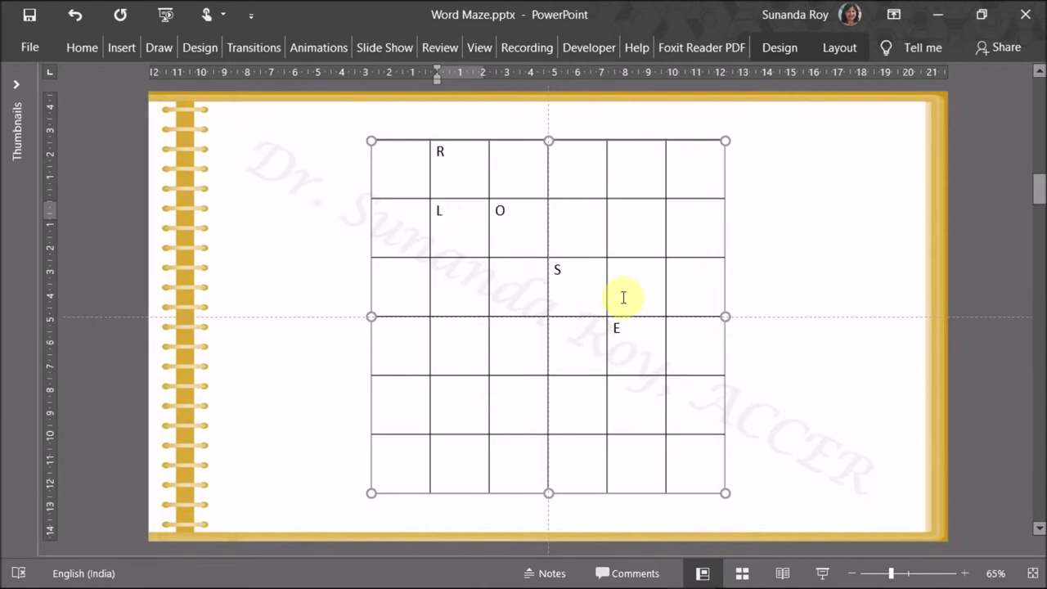
left_click(450, 287)
type("I")
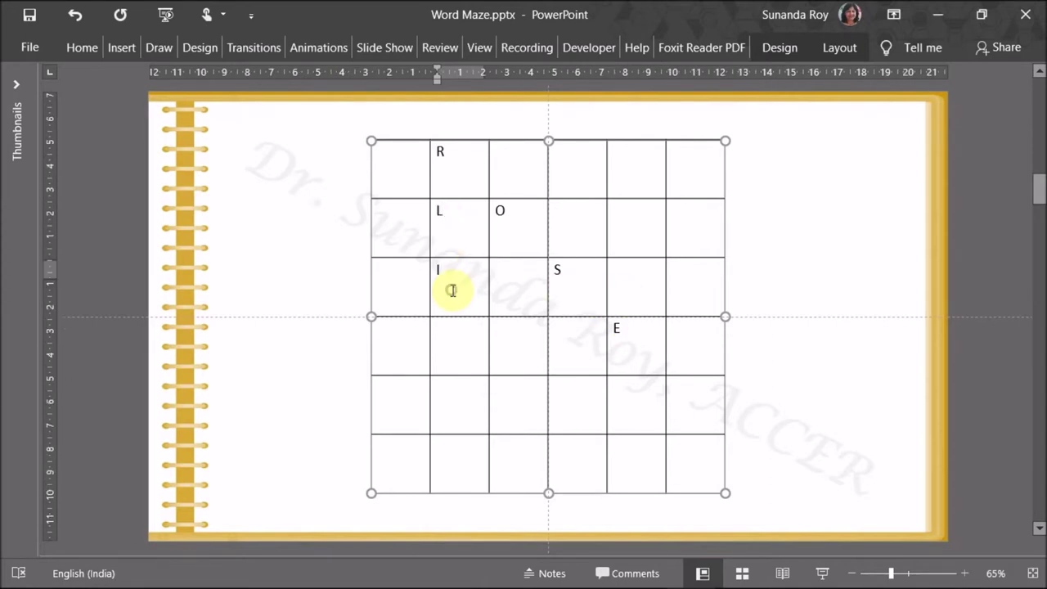
left_click(464, 342)
type("L")
left_click(460, 396)
type("Y")
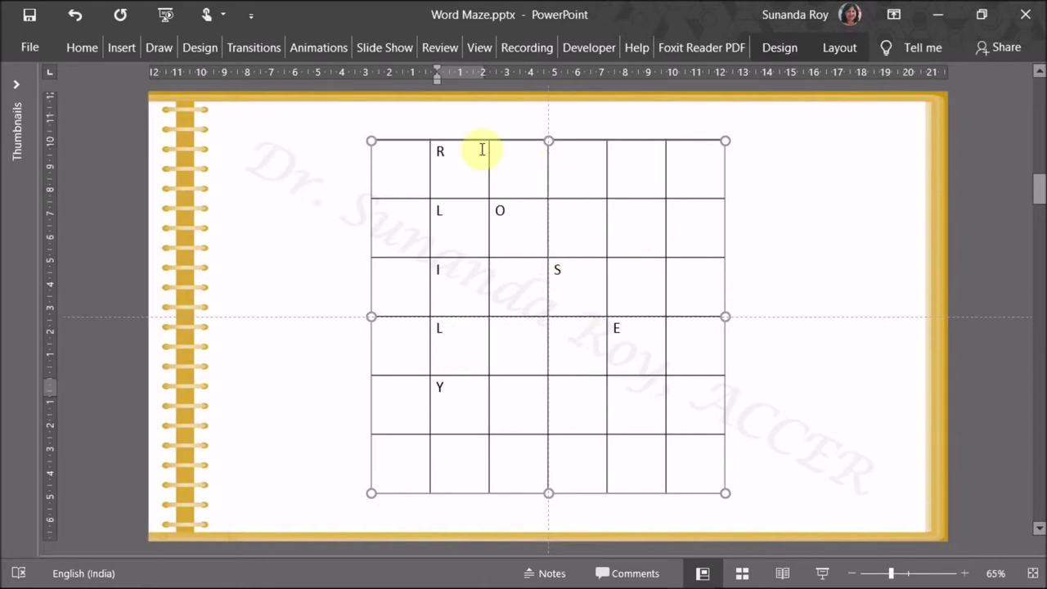
Step: Fill in the letters of LOTUS across the second row
left_click(564, 215)
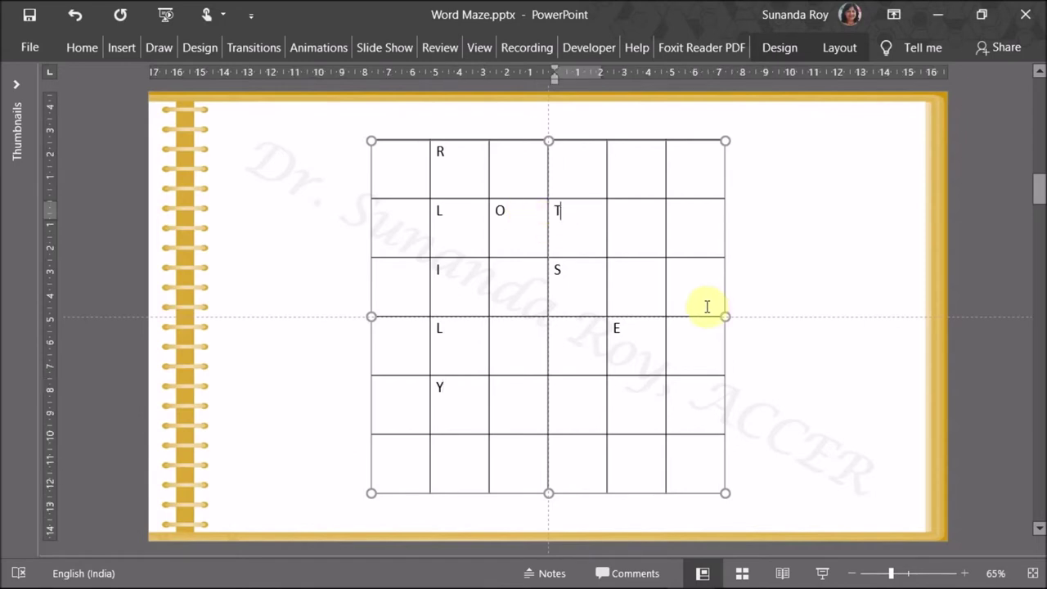
left_click(629, 227)
type("U")
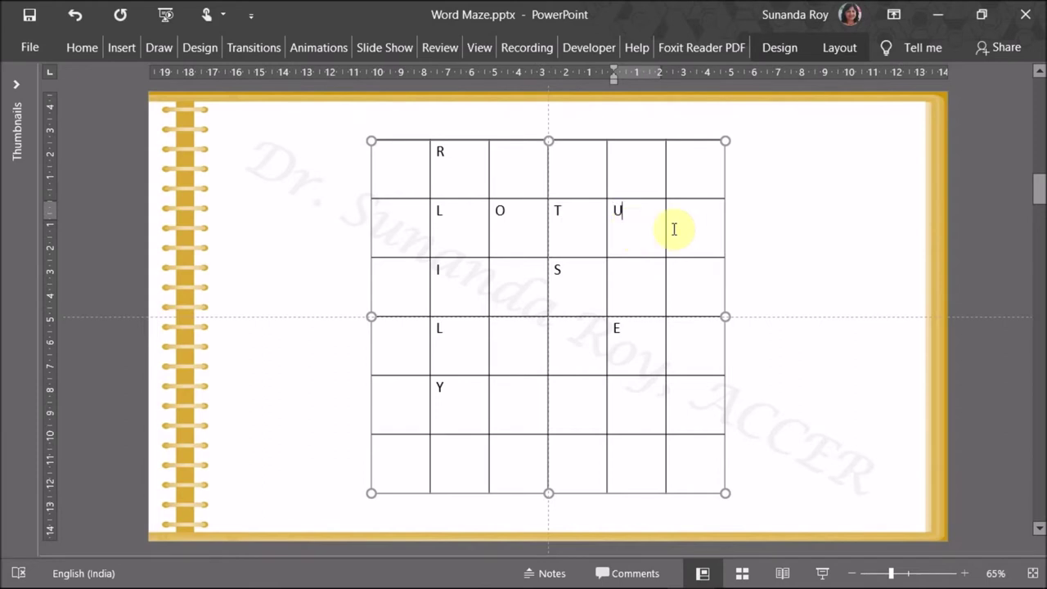
left_click(685, 227)
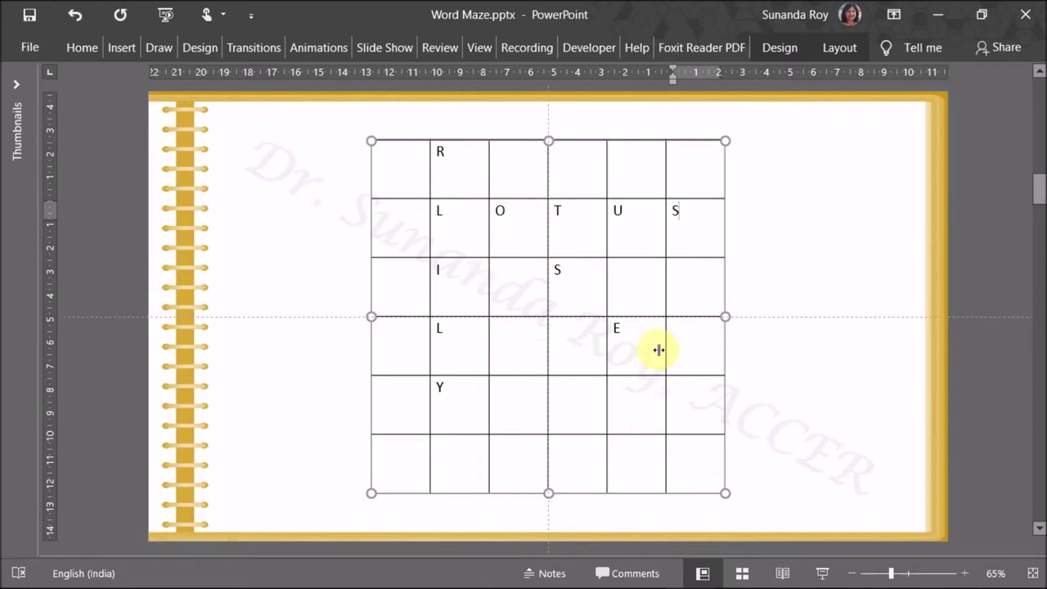
Step: Spell PANSY backwards along the fifth row, then select the whole table
left_click(701, 395)
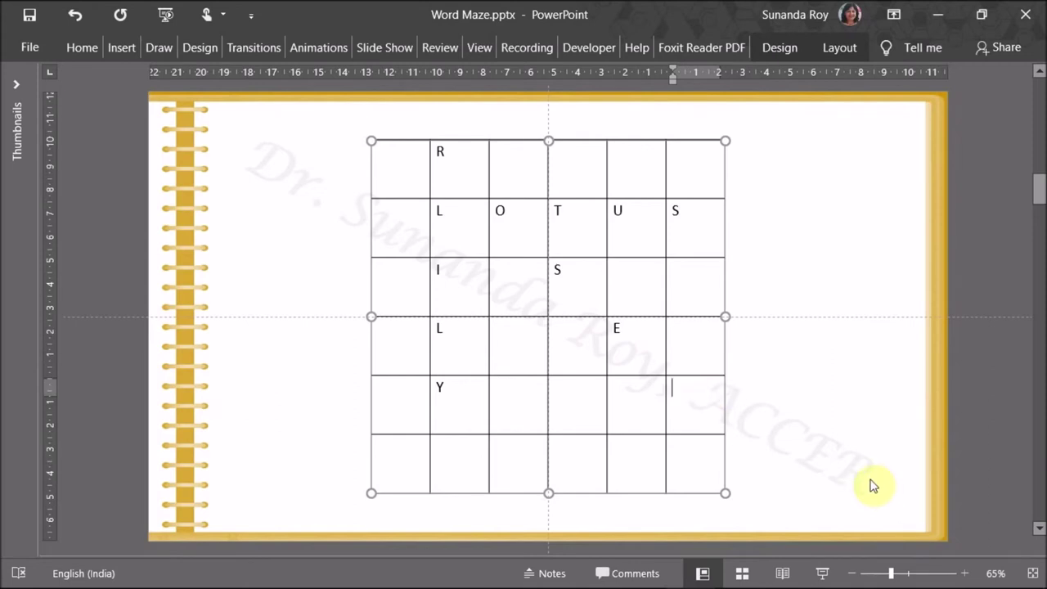
left_click(613, 387)
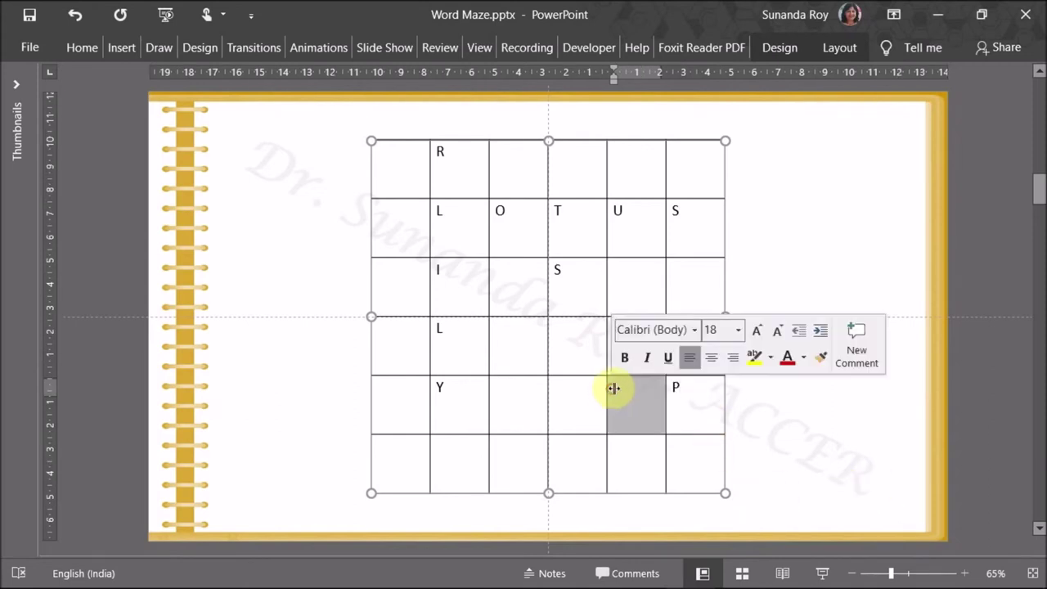
type("A")
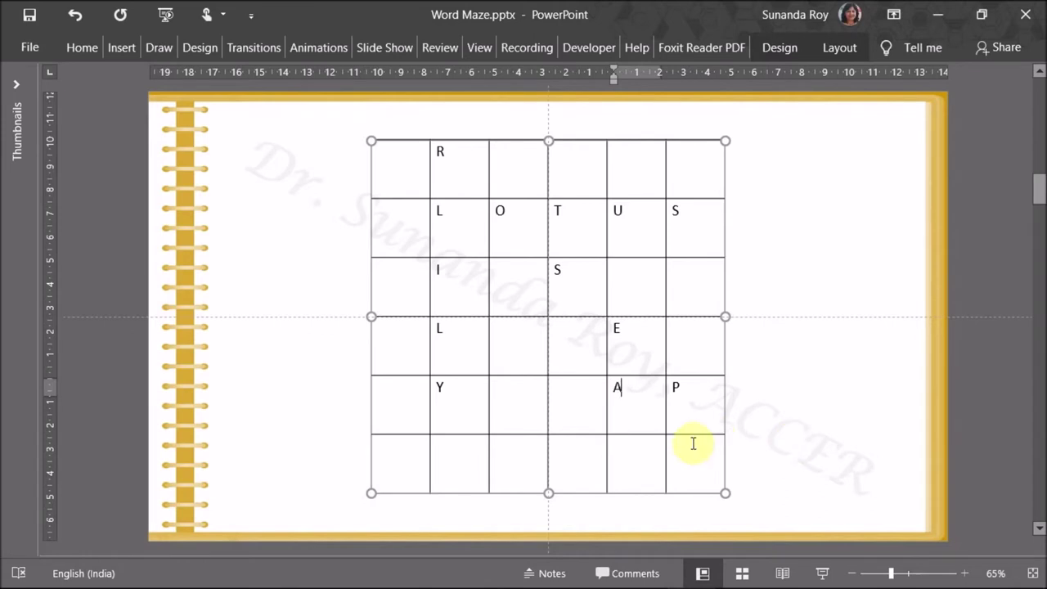
left_click(564, 398)
type("N")
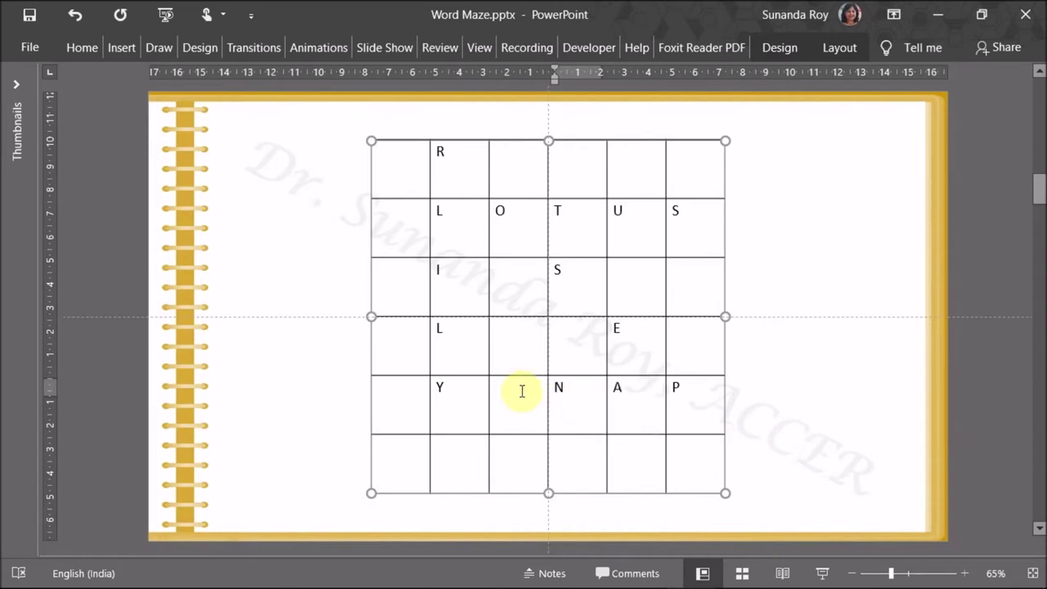
left_click(513, 387)
type("S")
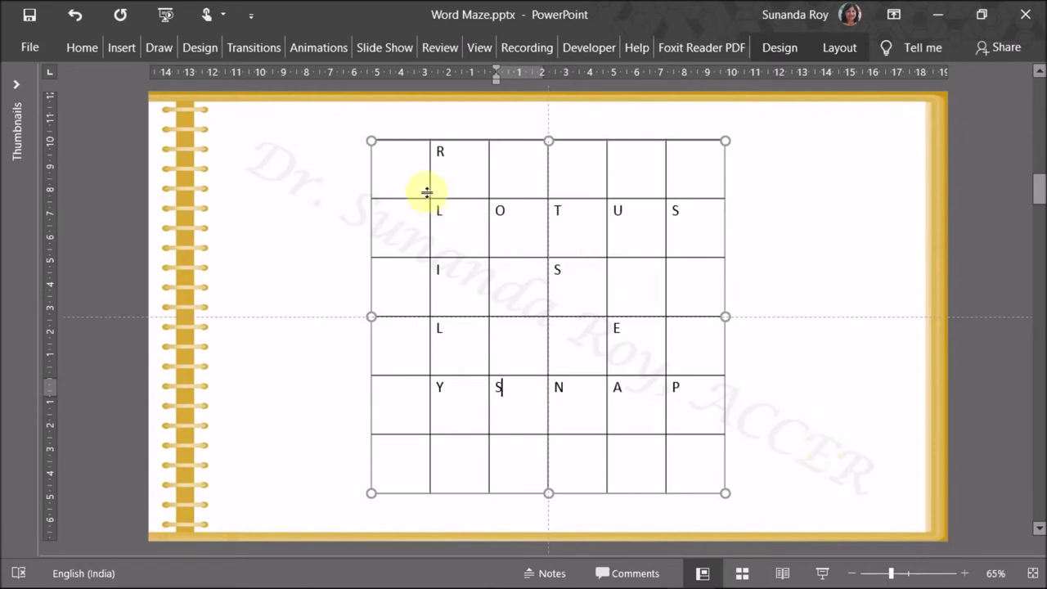
left_click(389, 141)
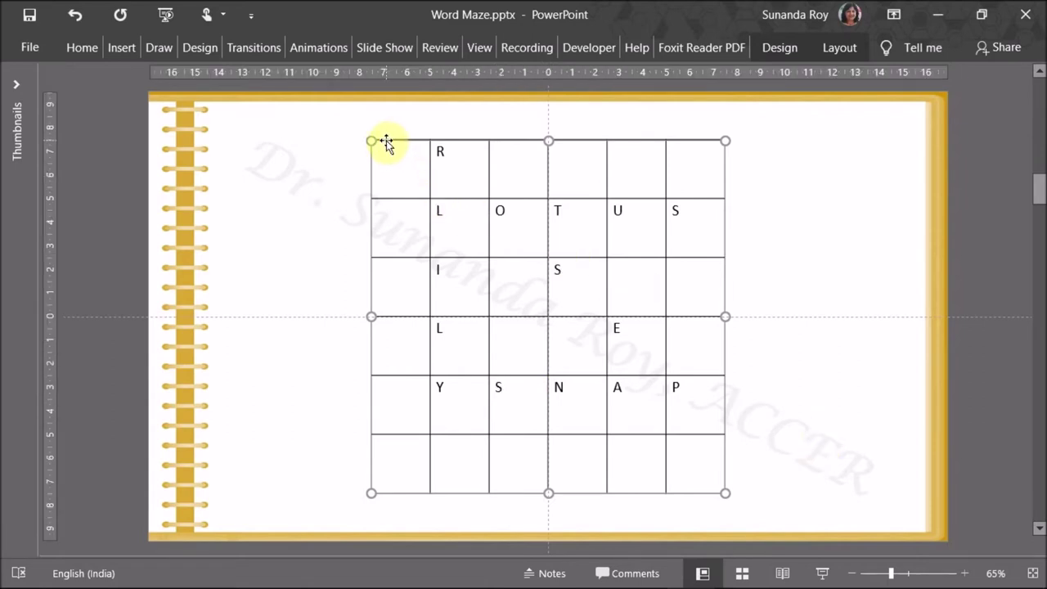
Step: Make the maze letters bold and centre them horizontally in their cells
left_click(67, 53)
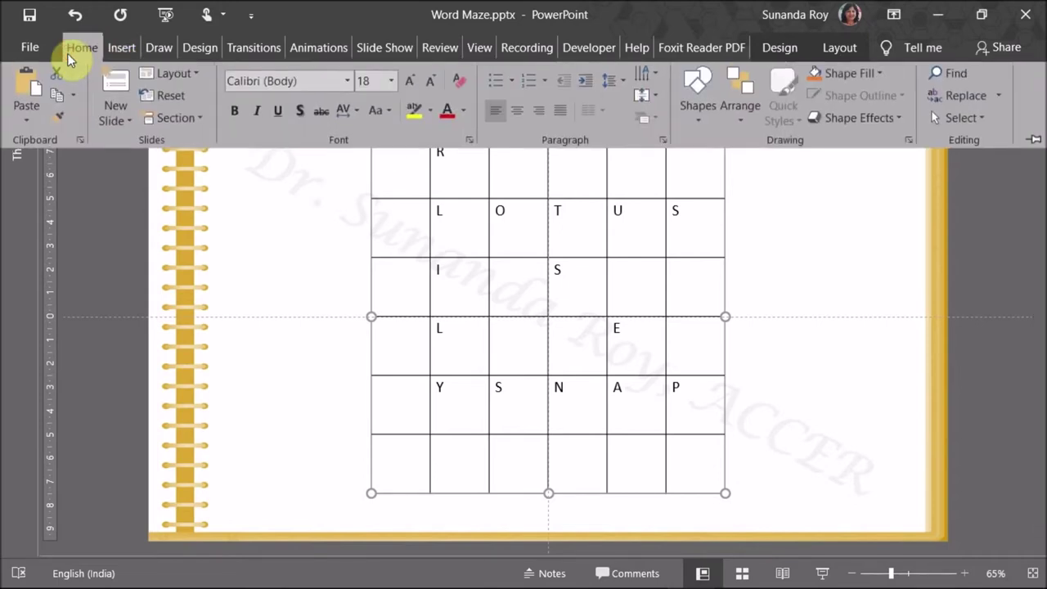
left_click(232, 114)
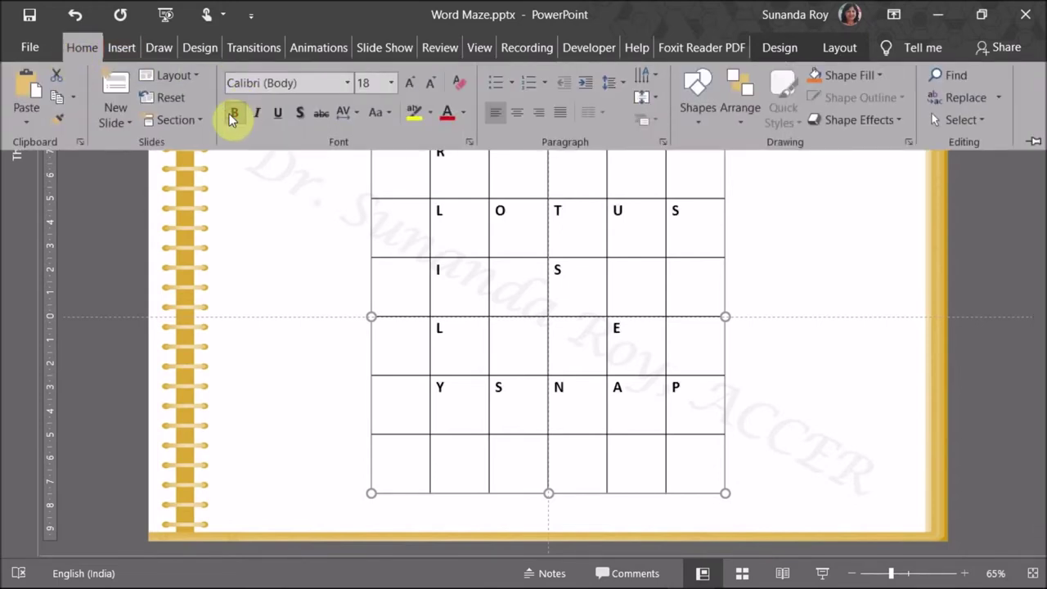
left_click(518, 120)
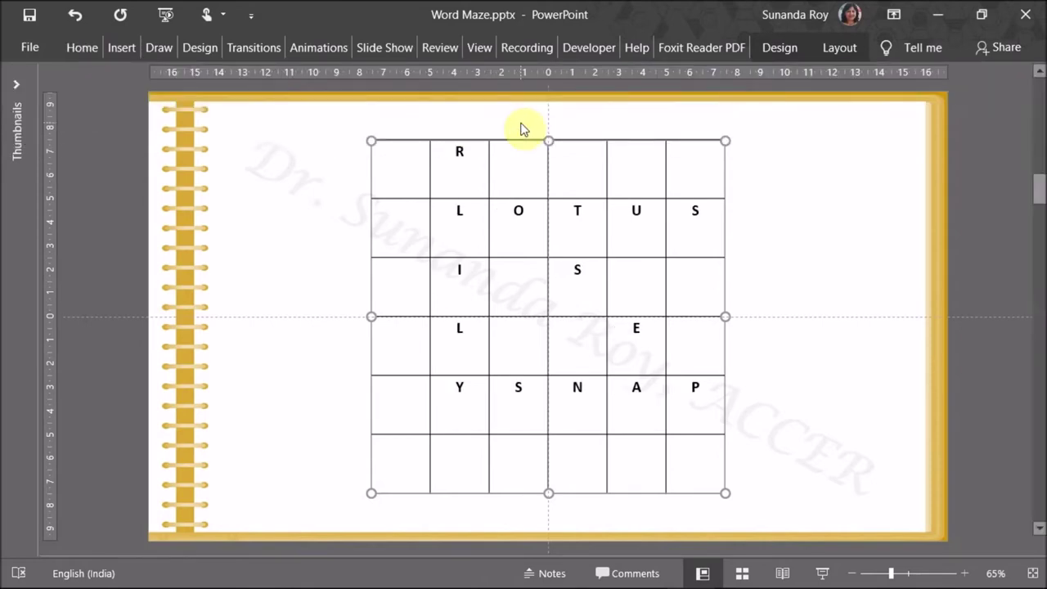
Step: Increase the maze letters' font size step by step up to 40 pt
left_click(89, 51)
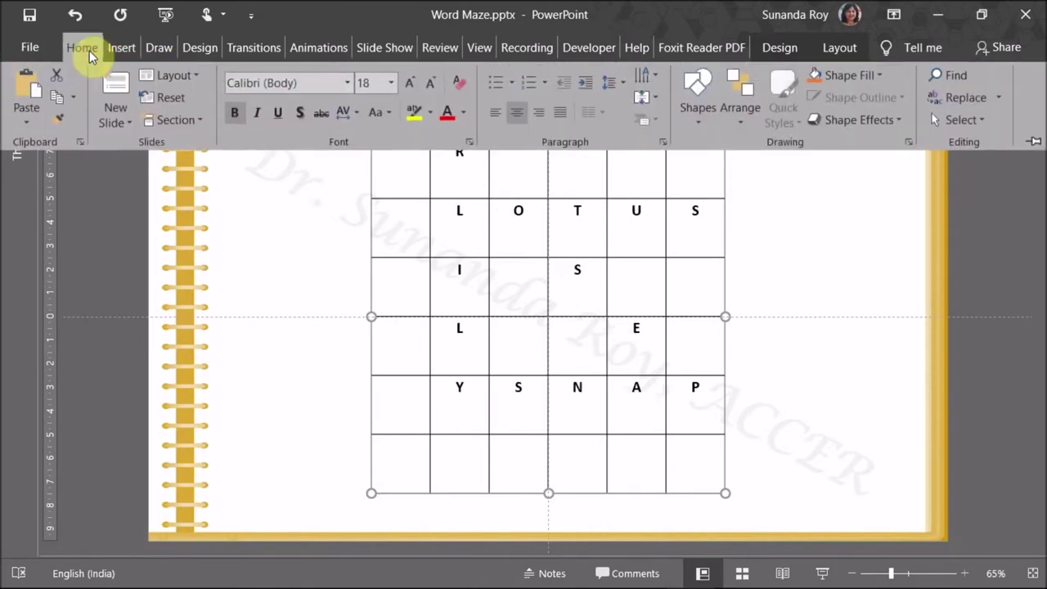
left_click(406, 85)
left_click(406, 84)
left_click(407, 84)
left_click(406, 84)
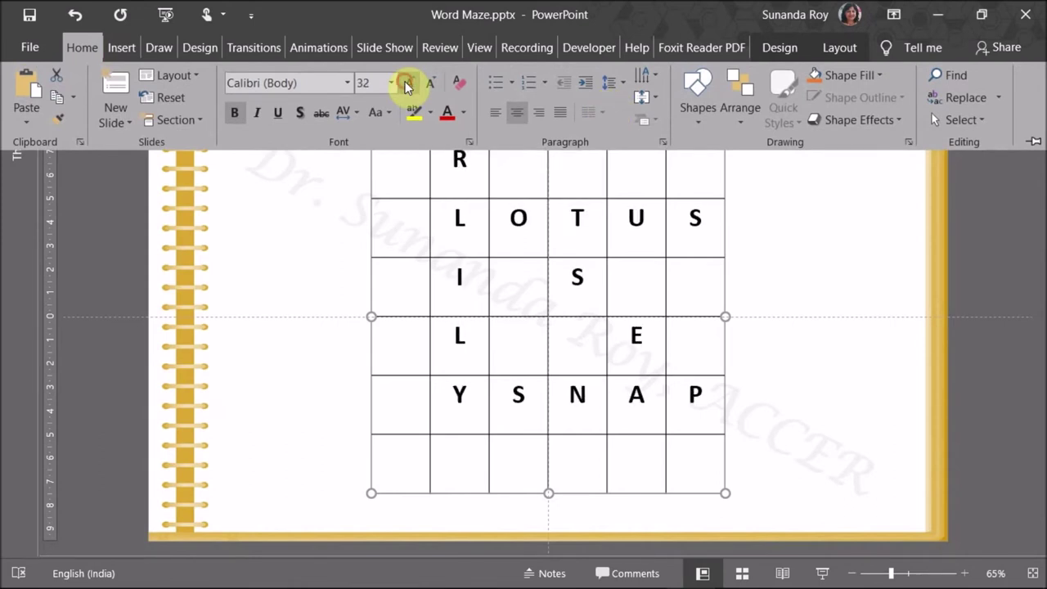
left_click(406, 85)
left_click(406, 85)
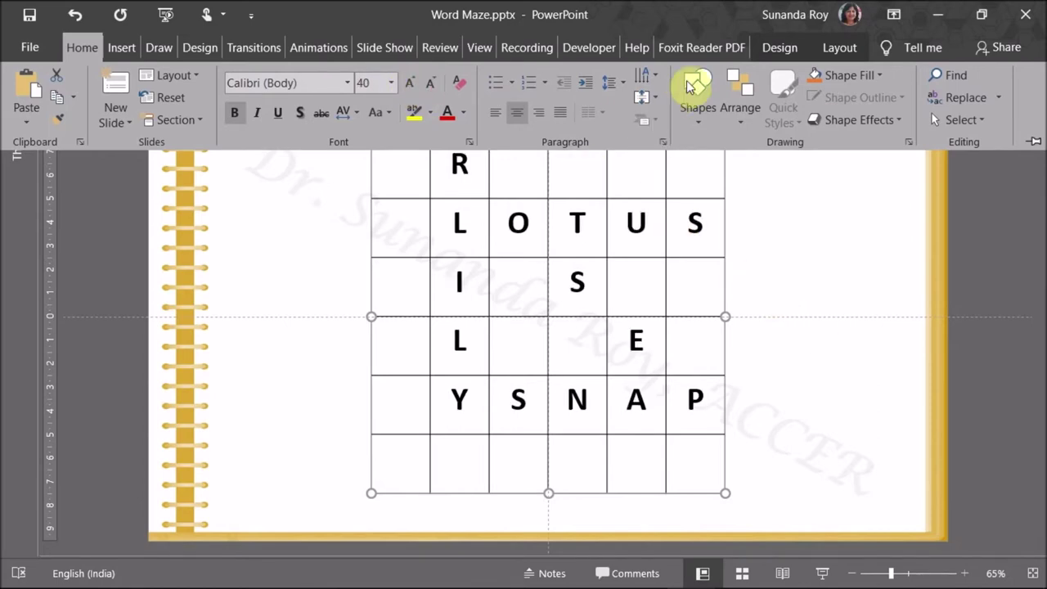
Step: Centre the letters vertically within their table cells
left_click(836, 51)
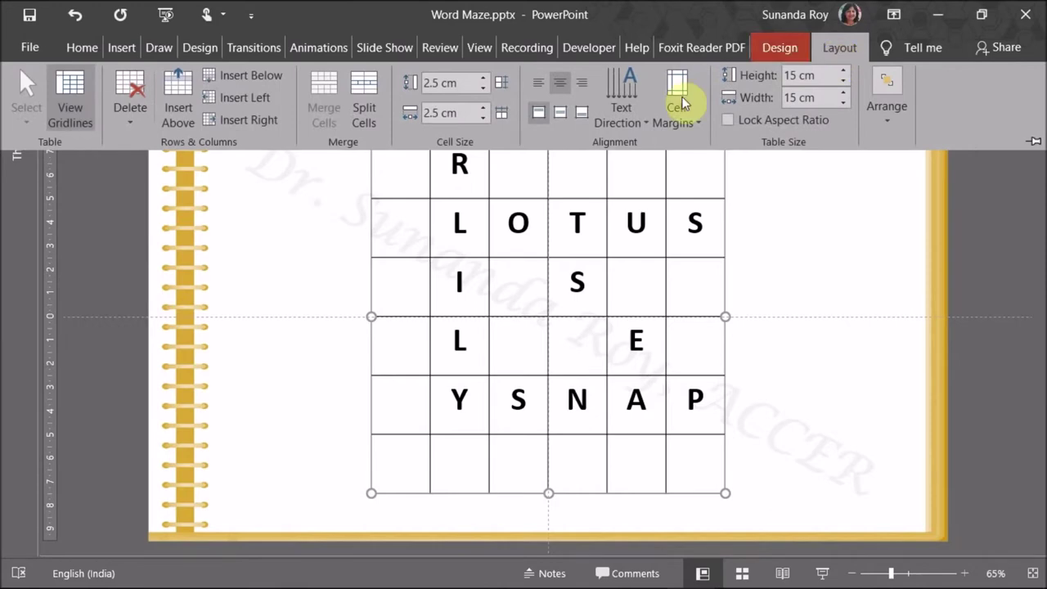
left_click(560, 114)
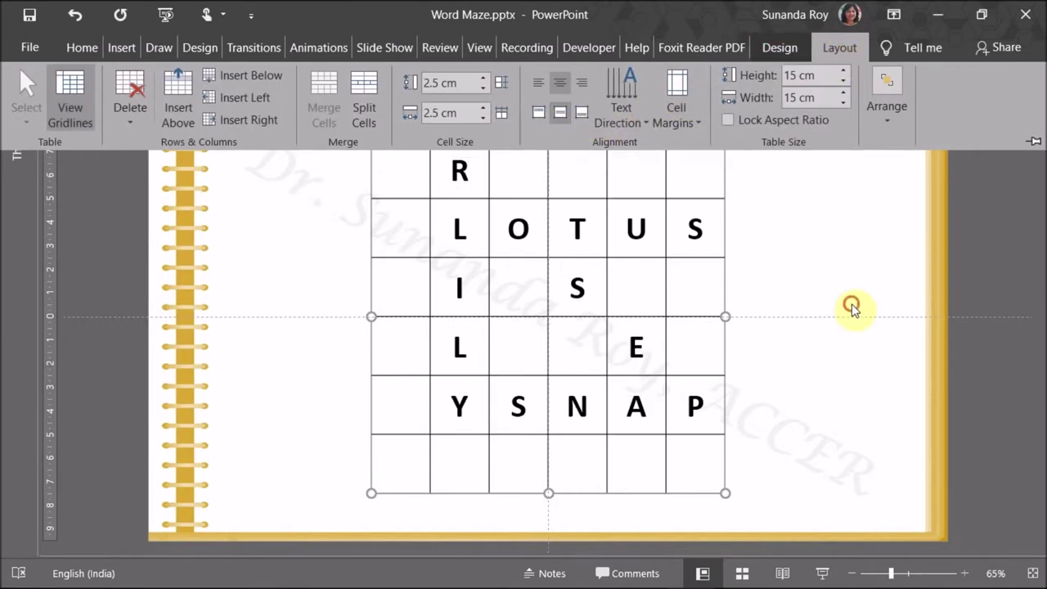
left_click(851, 307)
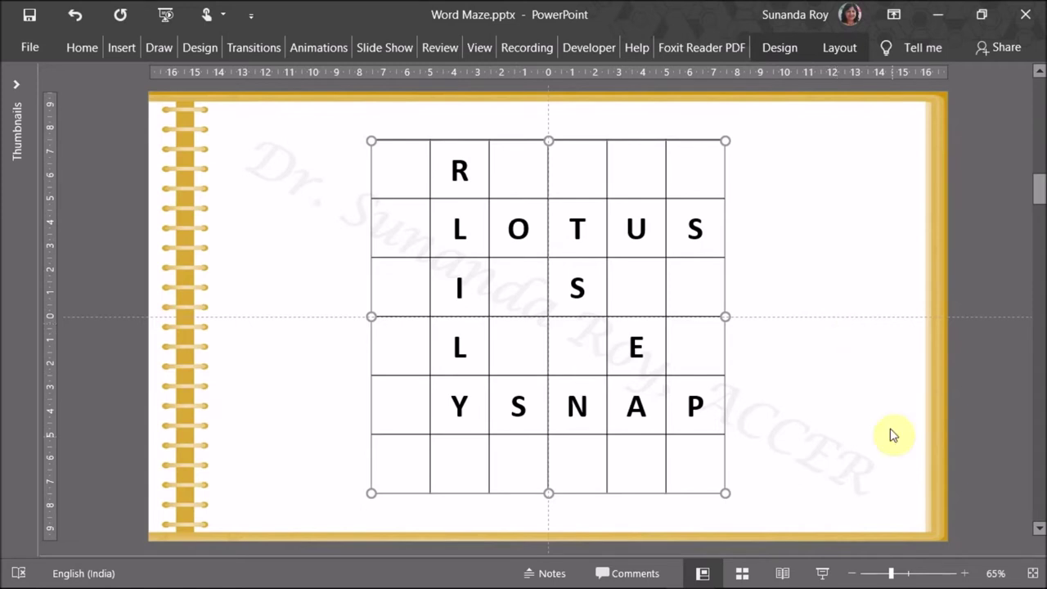
Step: Run the slide show, advance to the flower-pictures slide, then exit with Esc
left_click(823, 573)
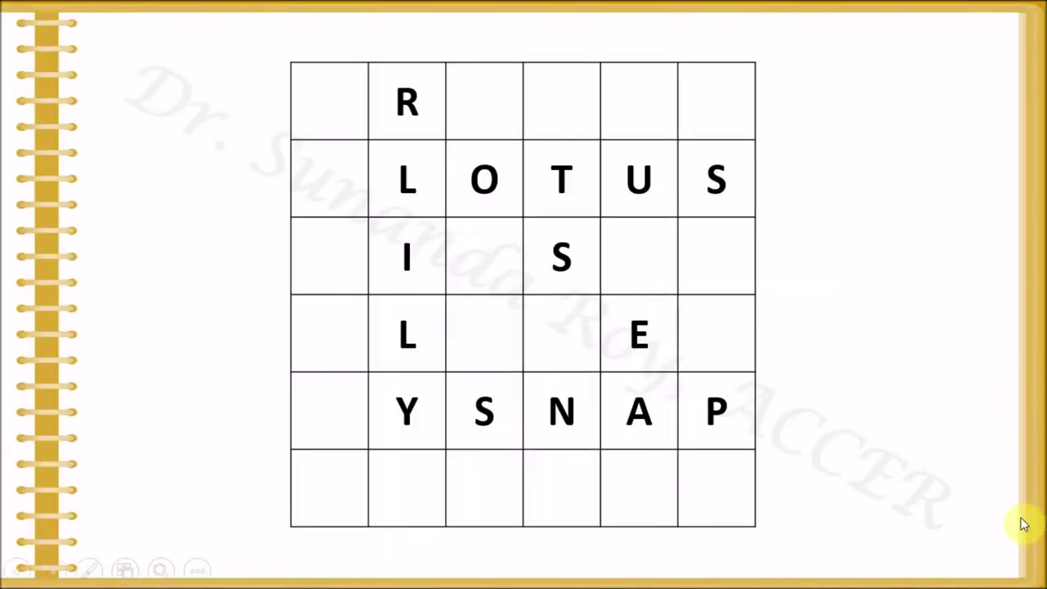
left_click(1020, 524)
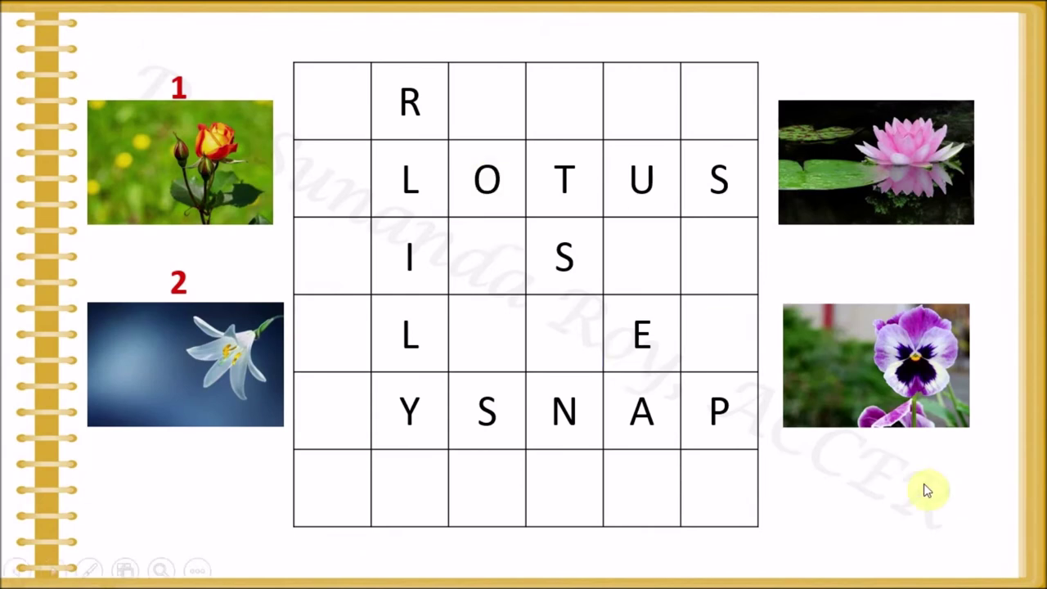
key("Escape")
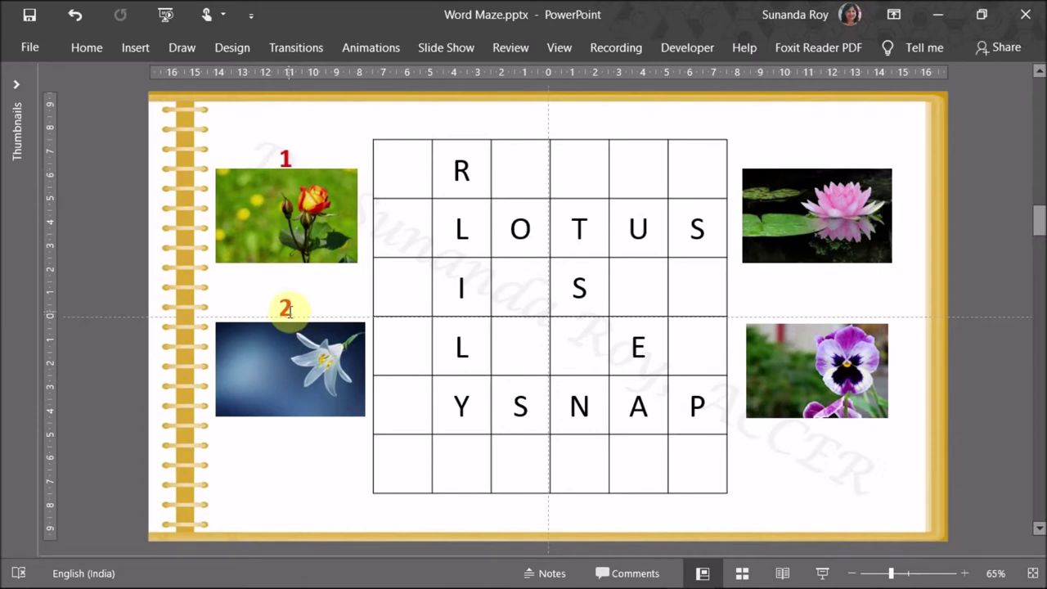
Step: Add a text box reading 3 above the lotus picture, formatted bold and red
left_click(134, 58)
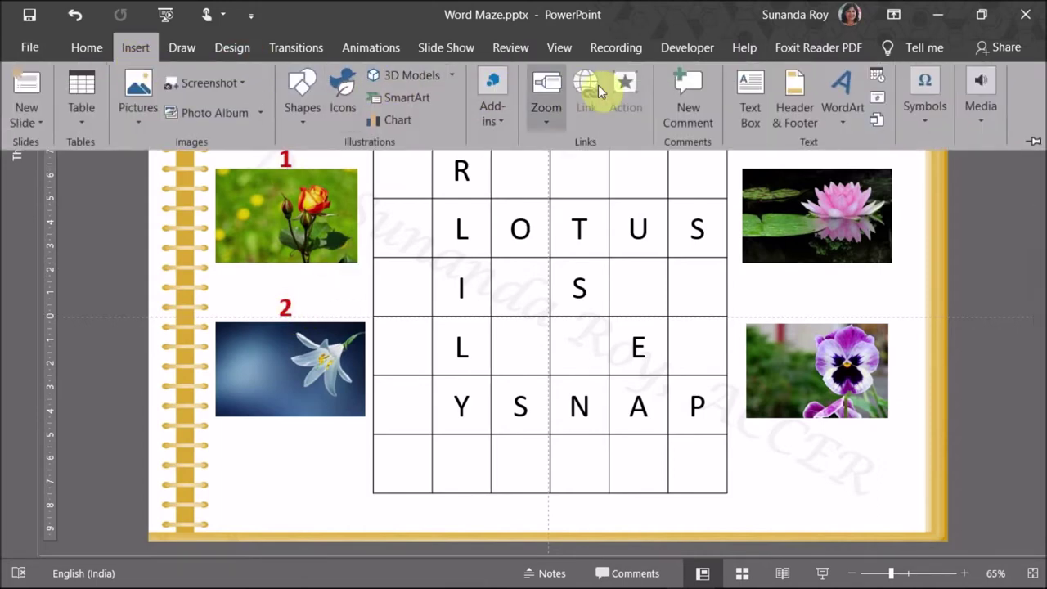
left_click(750, 100)
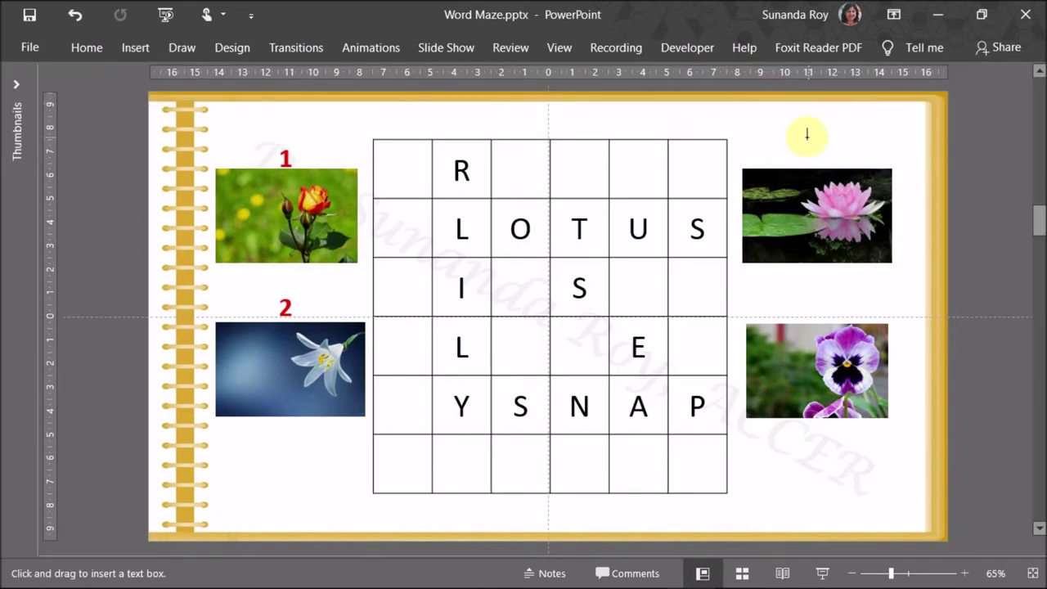
left_click_drag(795, 135, 822, 168)
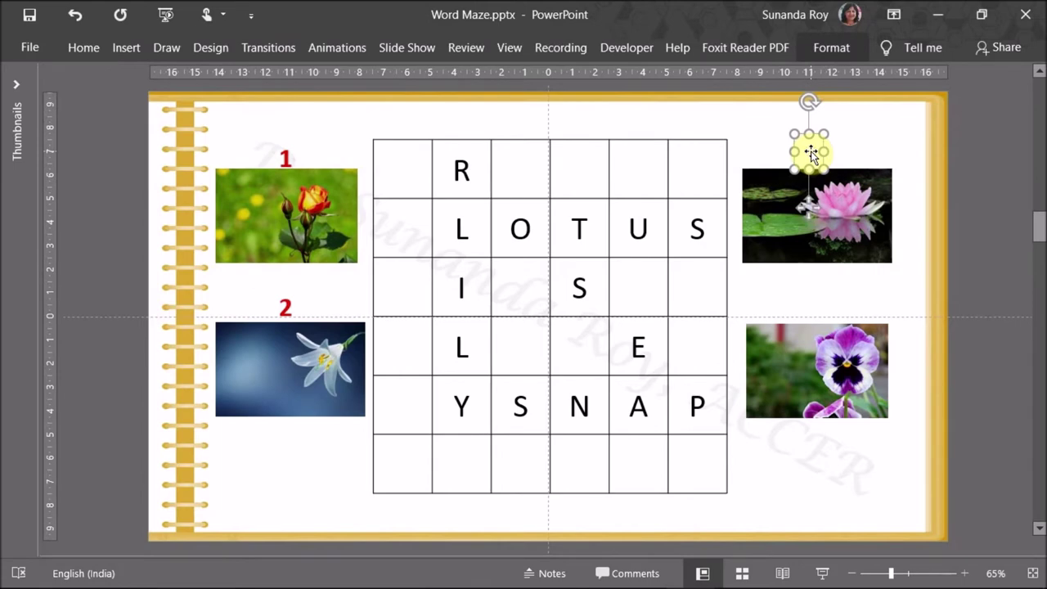
type("3")
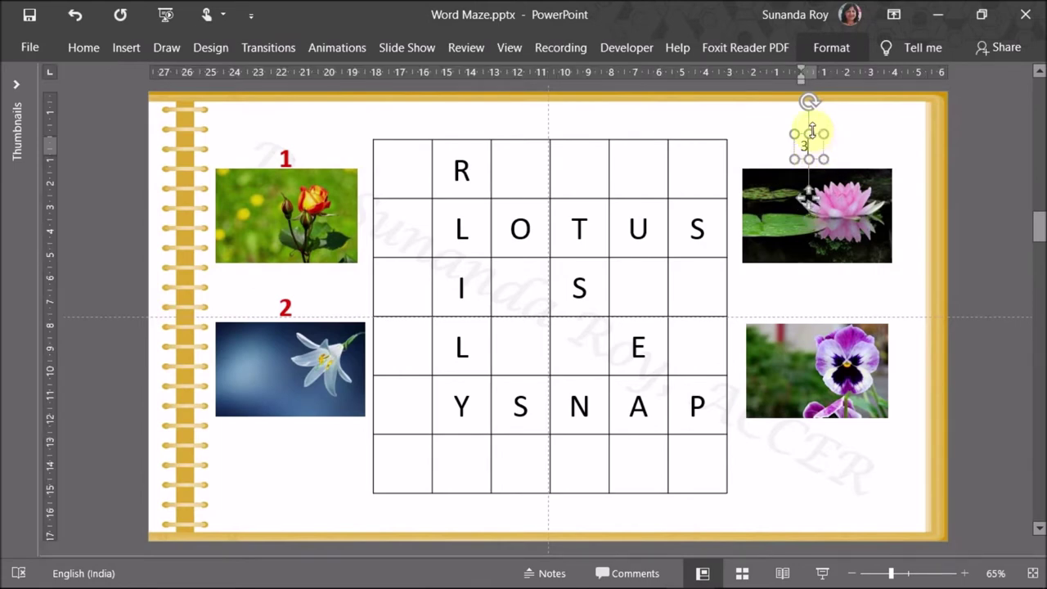
left_click(812, 135)
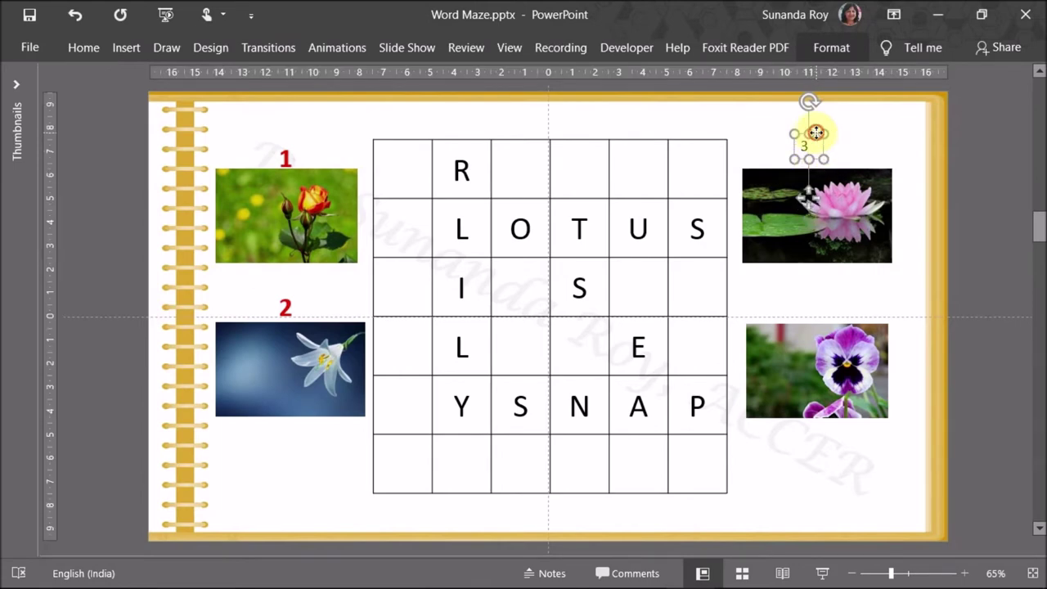
left_click(82, 47)
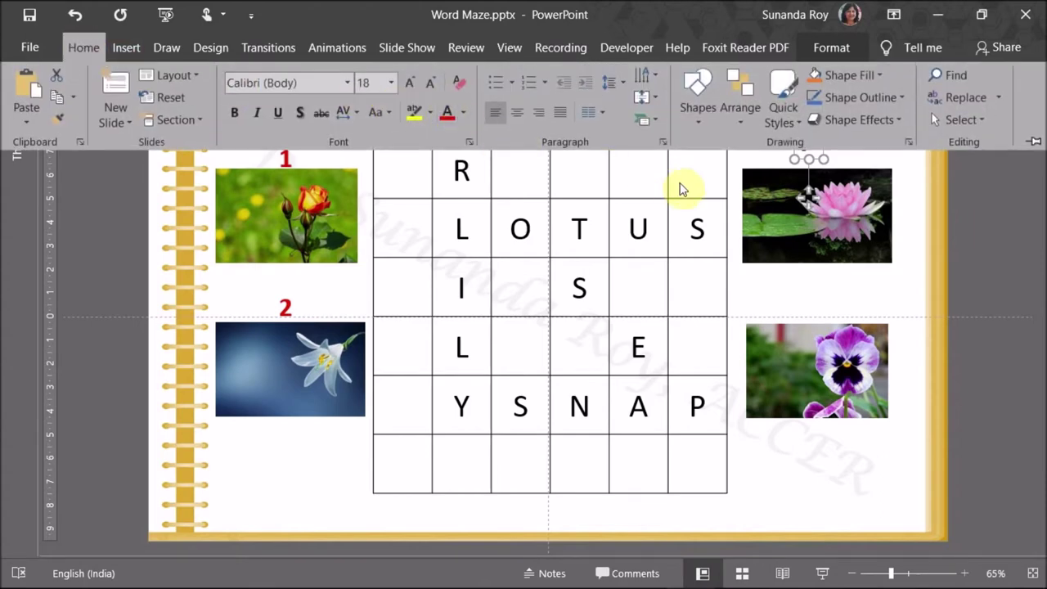
left_click(238, 112)
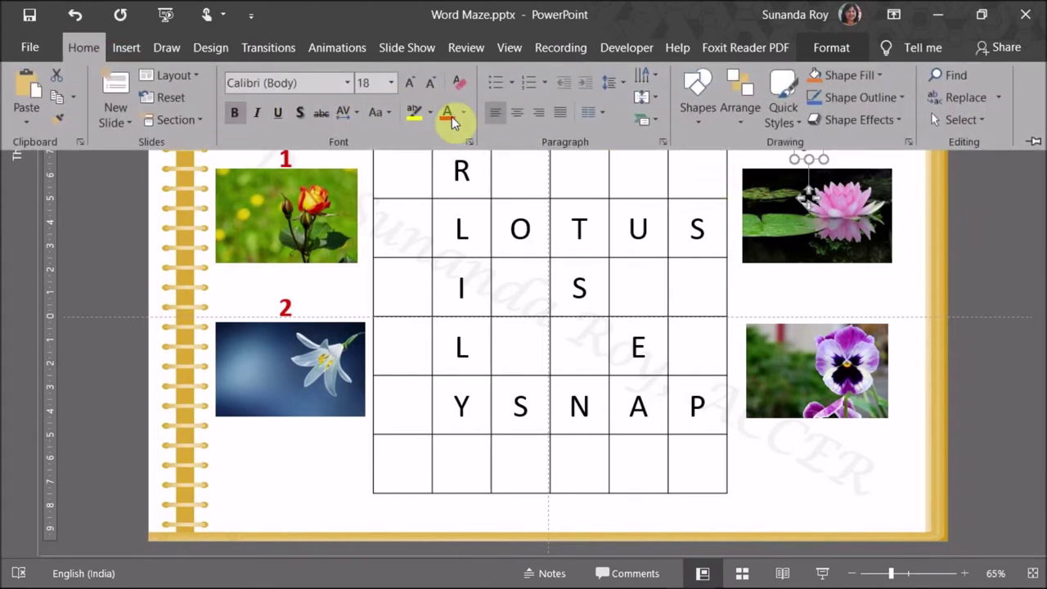
left_click(517, 114)
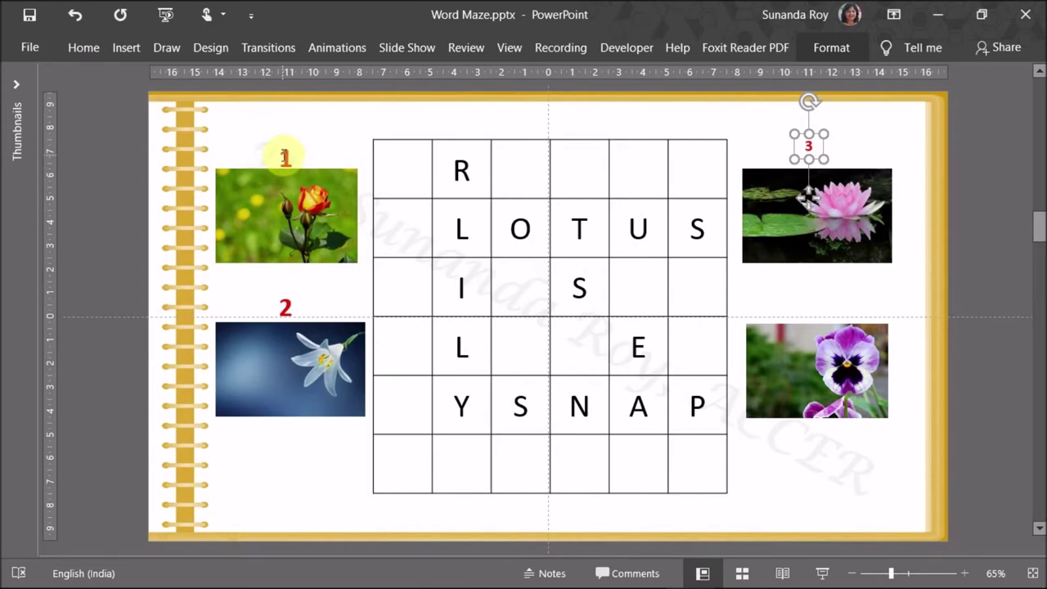
Step: Check the 1 label's size and set the 3 label to 32 pt to match
left_click(284, 156)
left_click(89, 48)
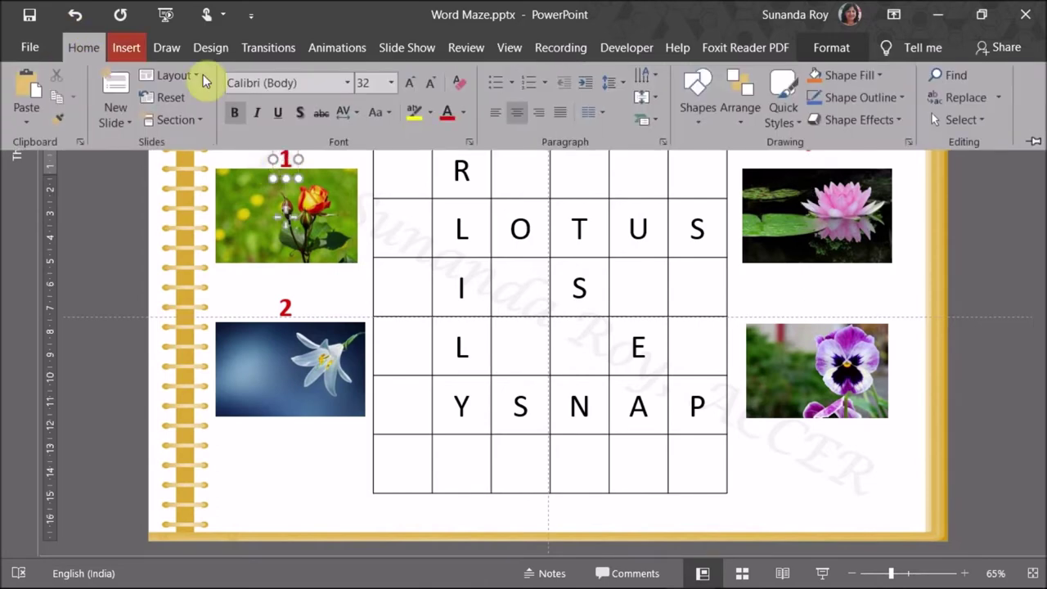
left_click(282, 159)
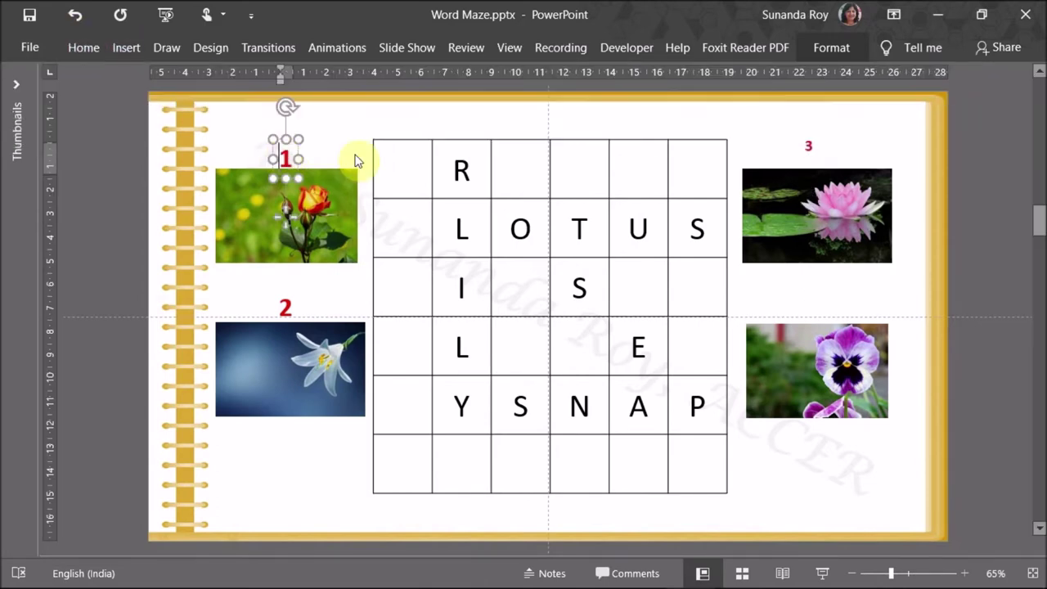
left_click(805, 141)
left_click(805, 132)
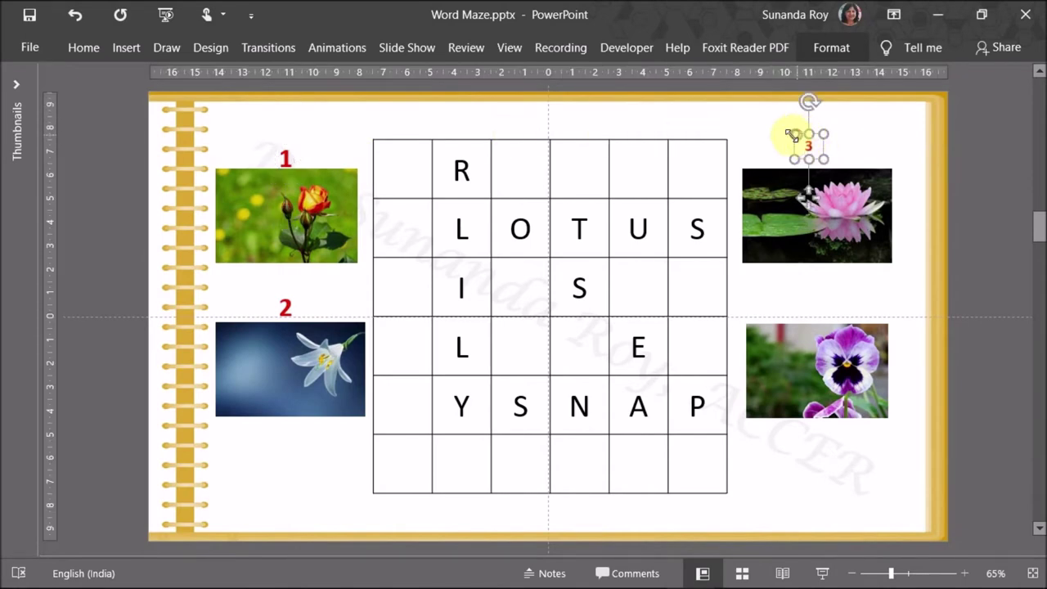
left_click(82, 51)
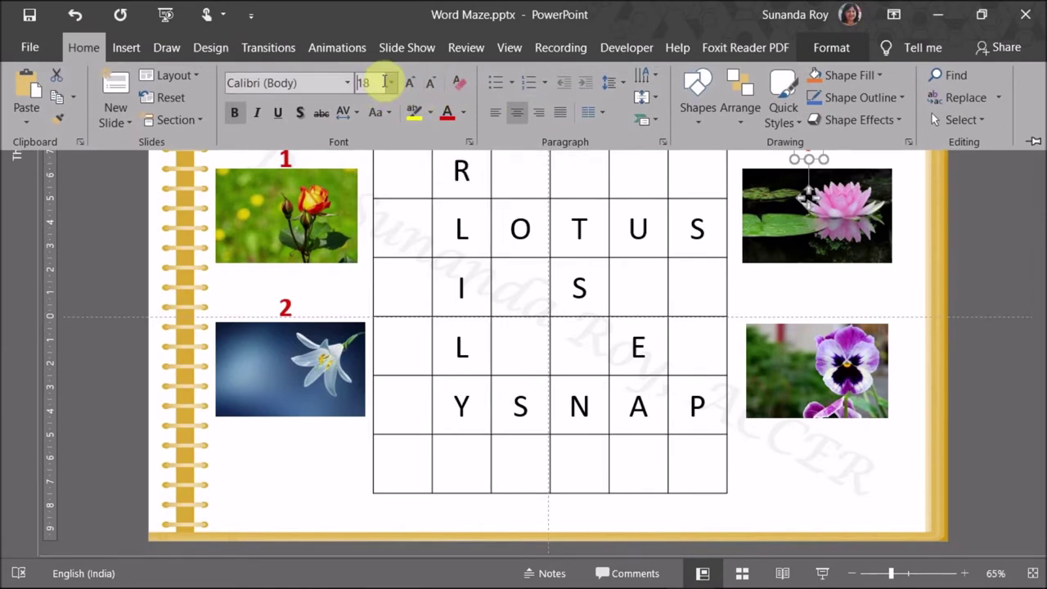
left_click(391, 82)
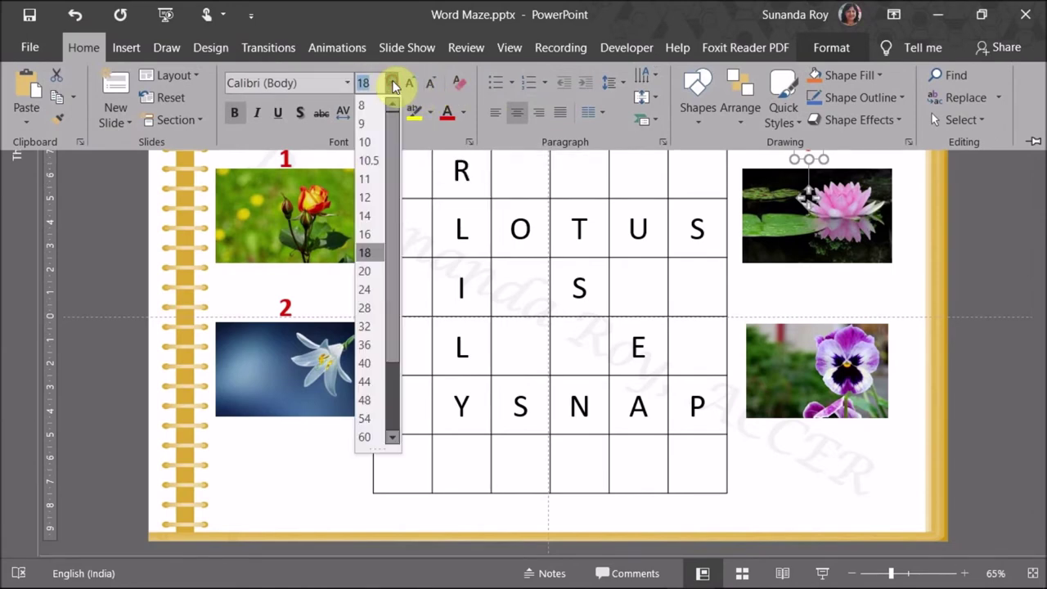
left_click(366, 327)
left_click(963, 228)
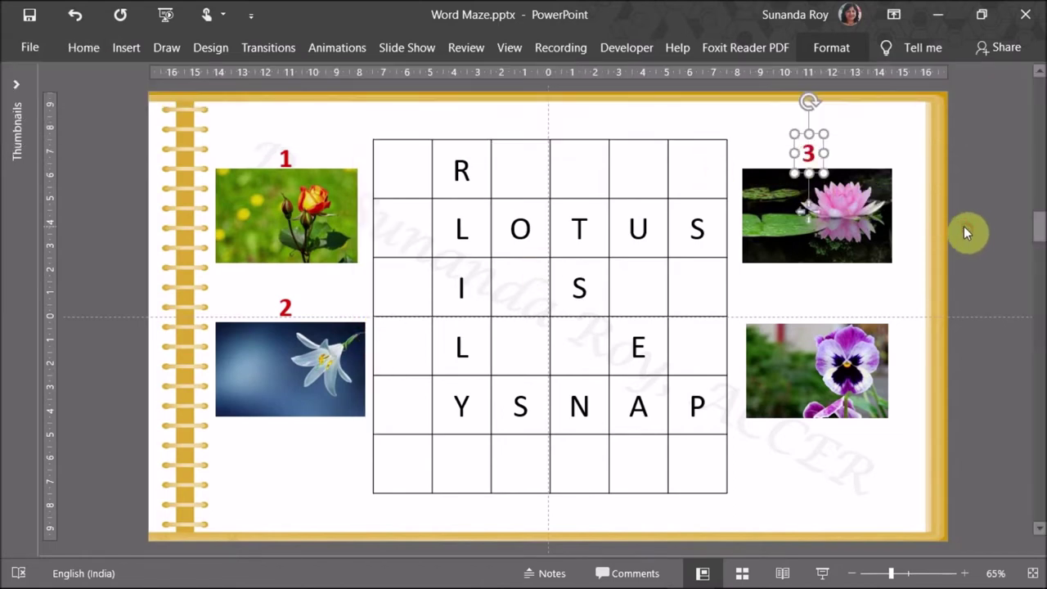
Step: Place the 3 label above the lotus and drag a copy above the pansy
left_click_drag(814, 212, 822, 216)
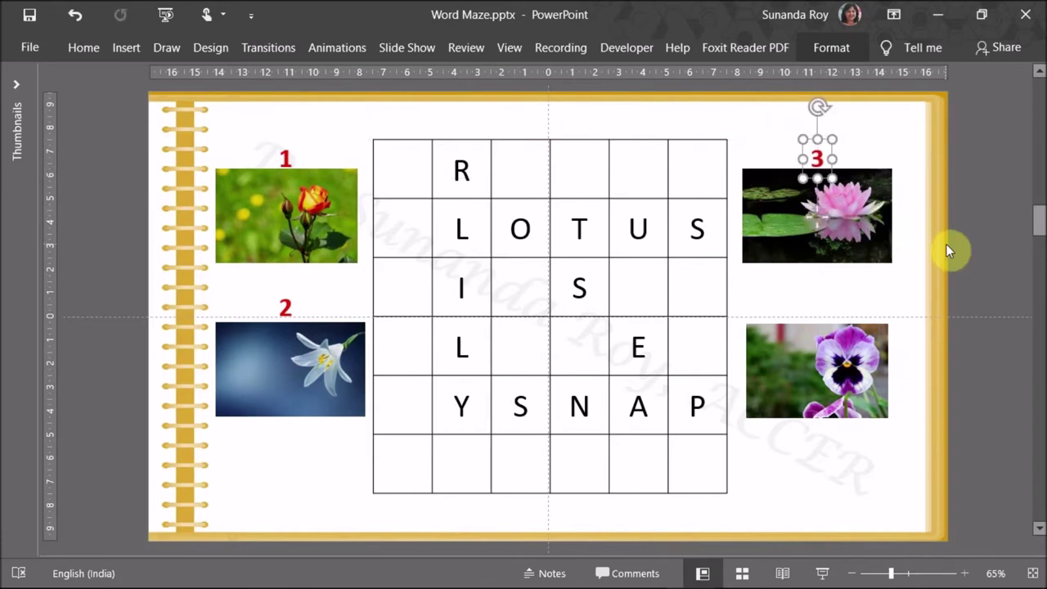
left_click(824, 145)
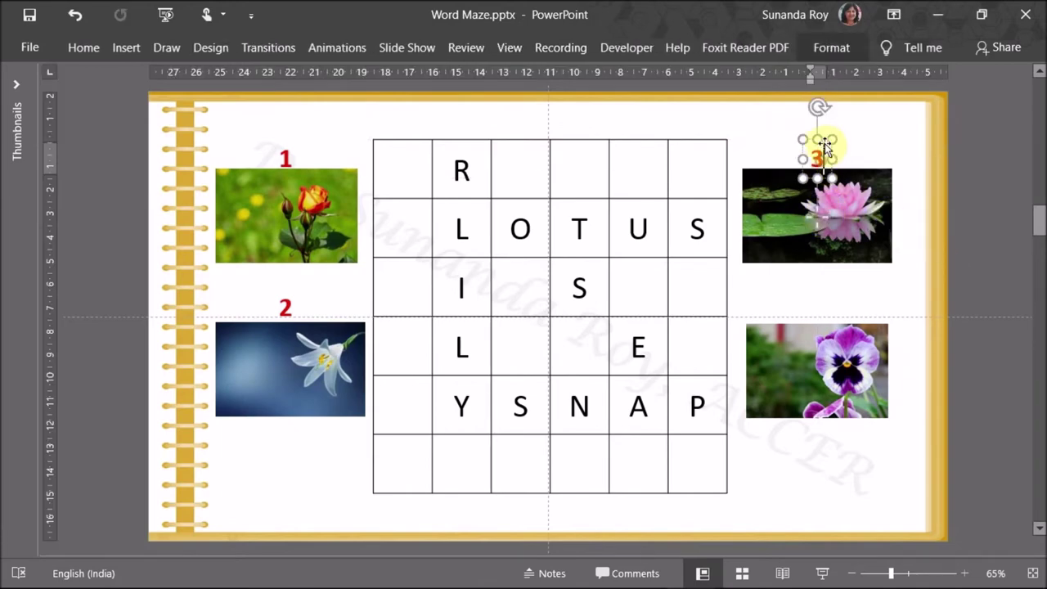
left_click(825, 139)
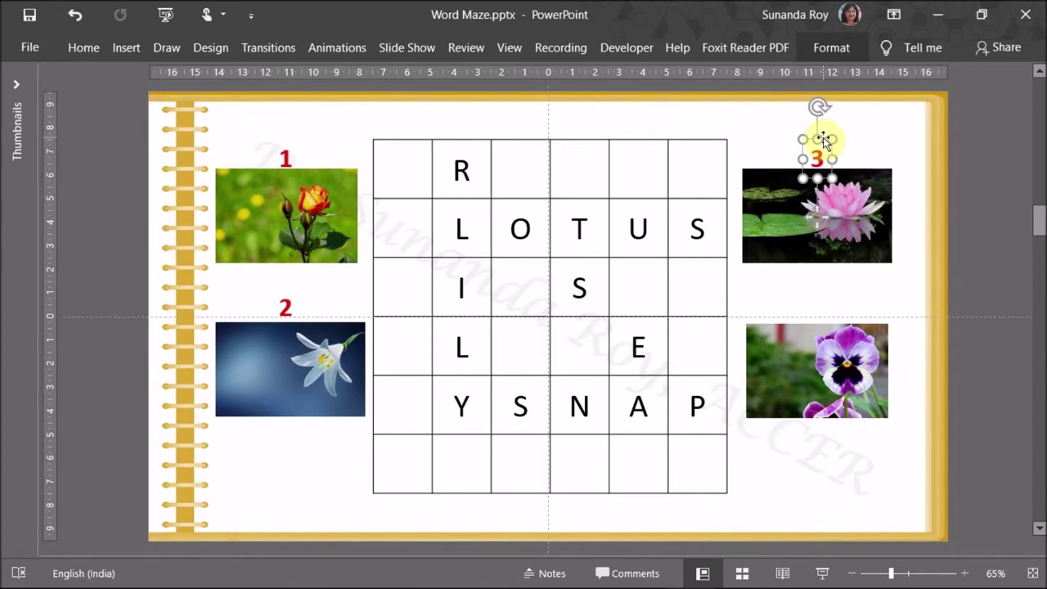
left_click_drag(822, 137, 817, 366)
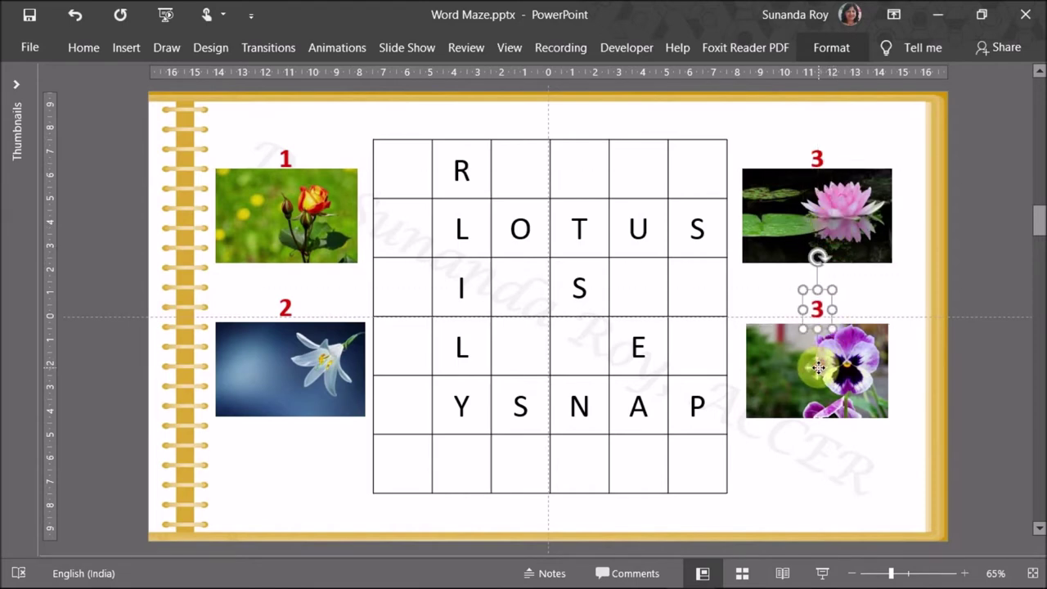
Step: Change the copied label above the pansy to 4, then go to the next slide
left_click(821, 308)
double_click(818, 309)
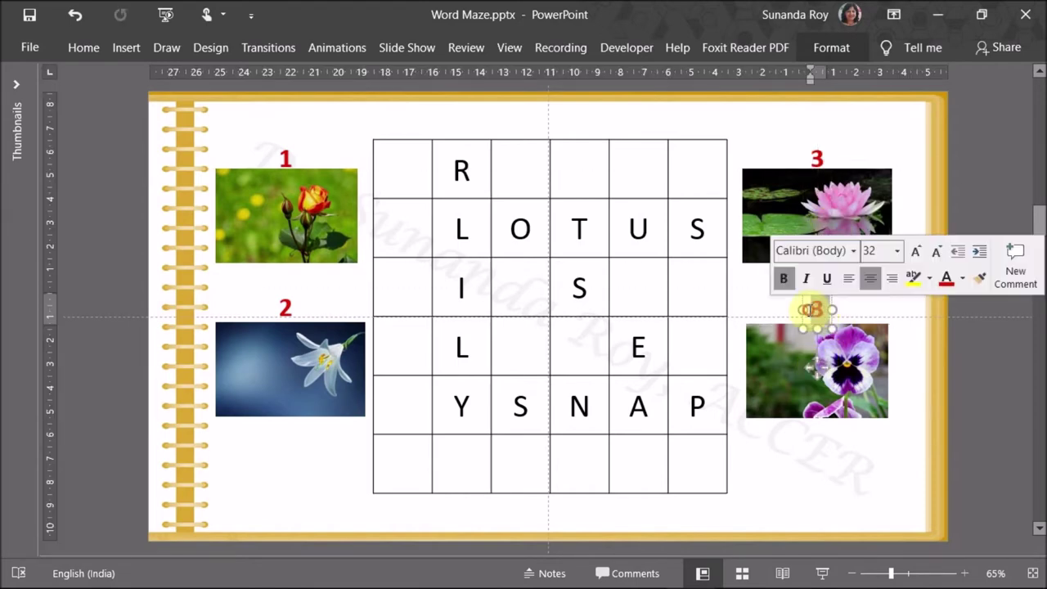
type("4")
left_click(969, 352)
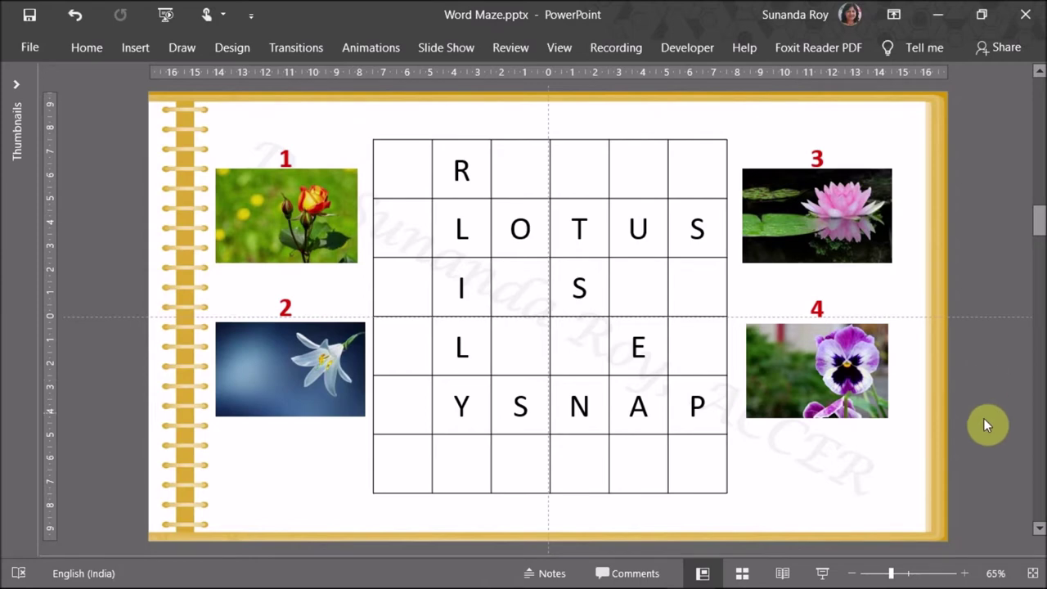
left_click(1039, 530)
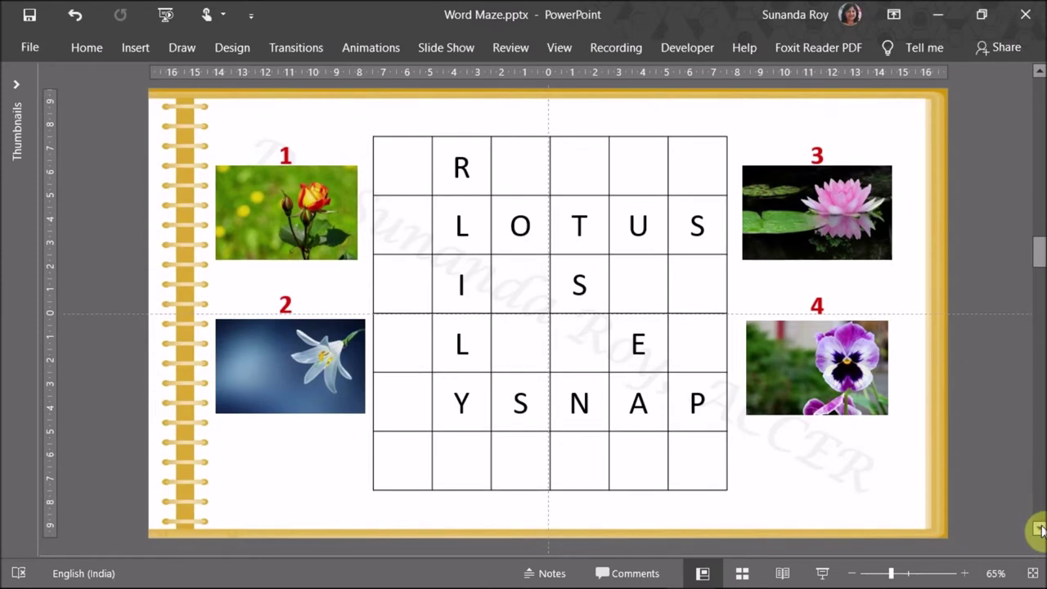
left_click(1038, 530)
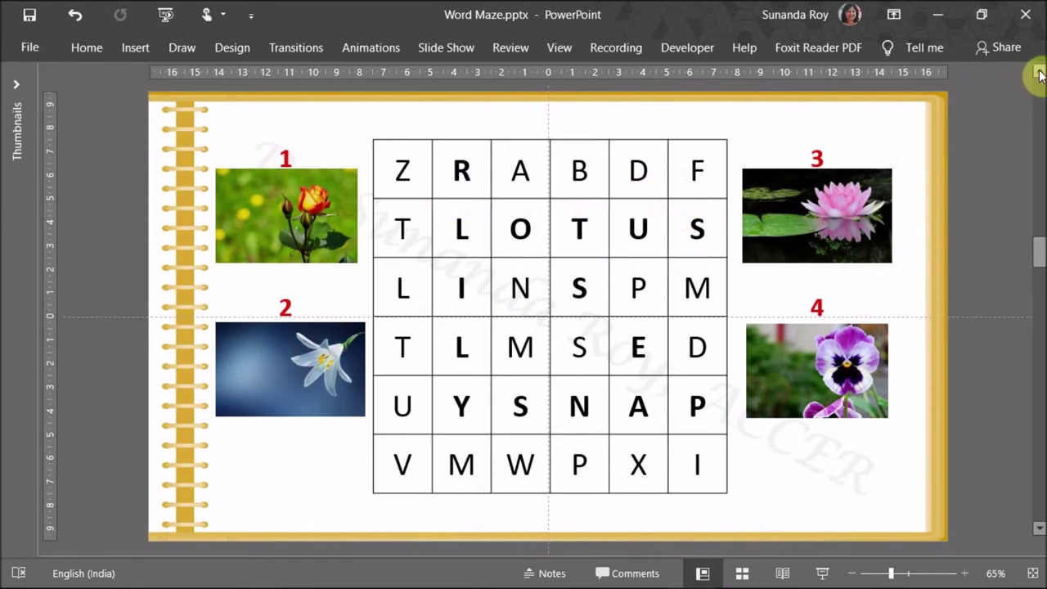
Step: Type A, B and D into the empty first, third and fourth top-row cells
scroll(1039, 74, "down", 3)
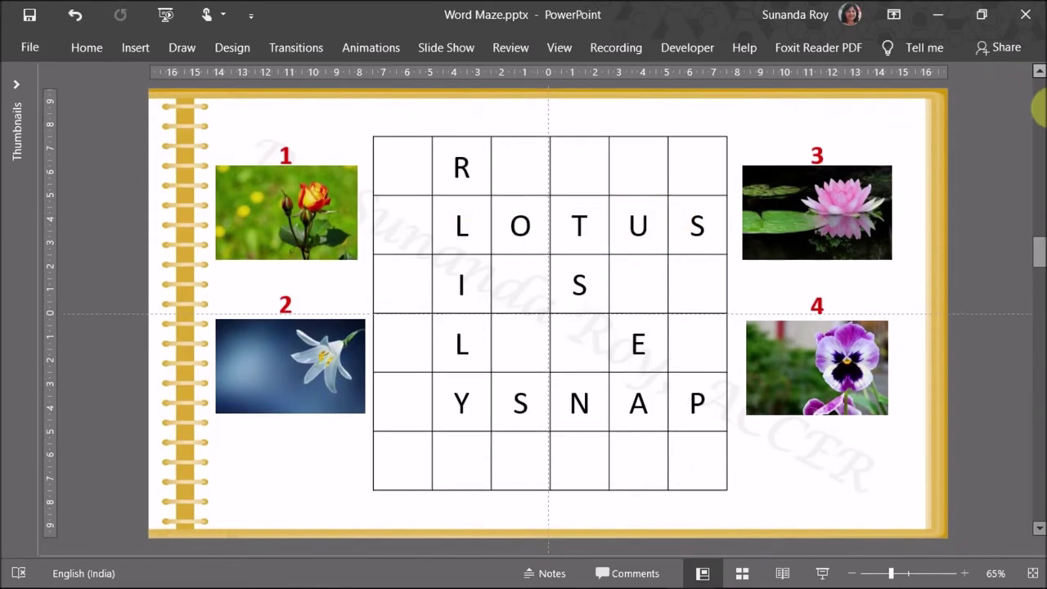
left_click(408, 171)
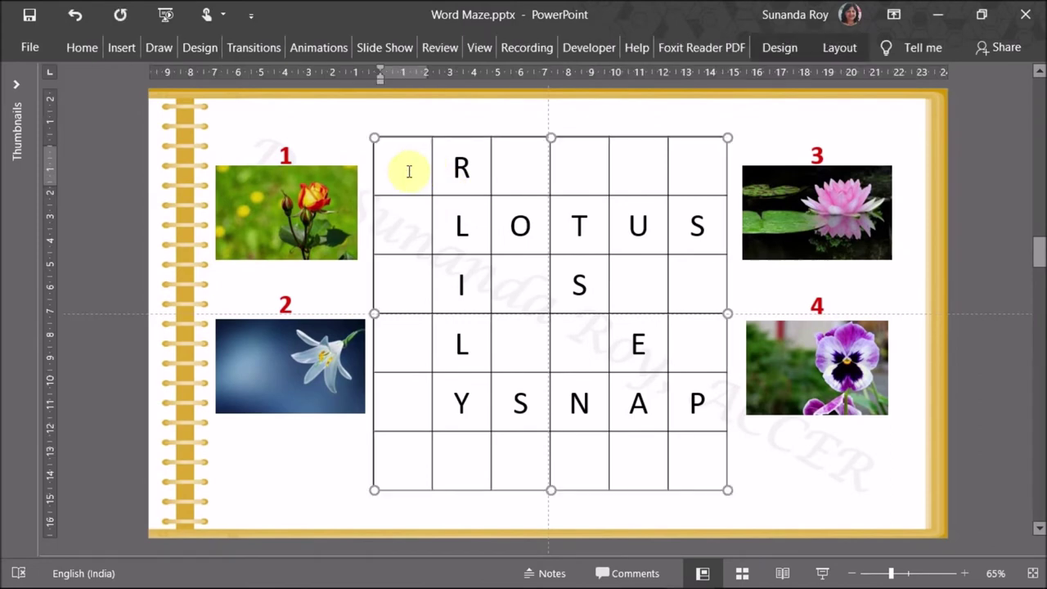
type("A")
left_click(535, 162)
type("B")
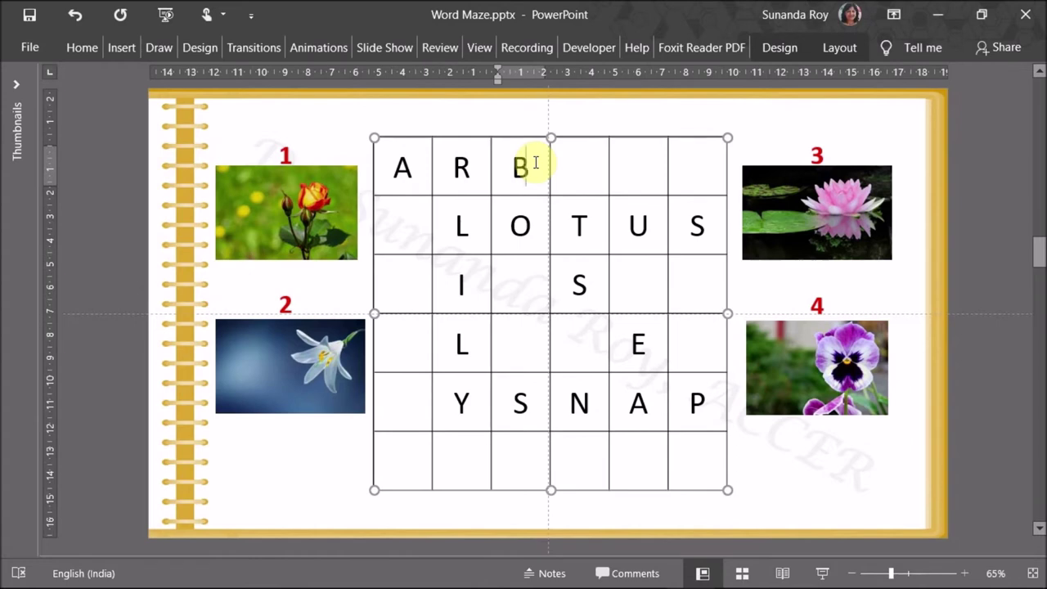
left_click(577, 164)
type("D")
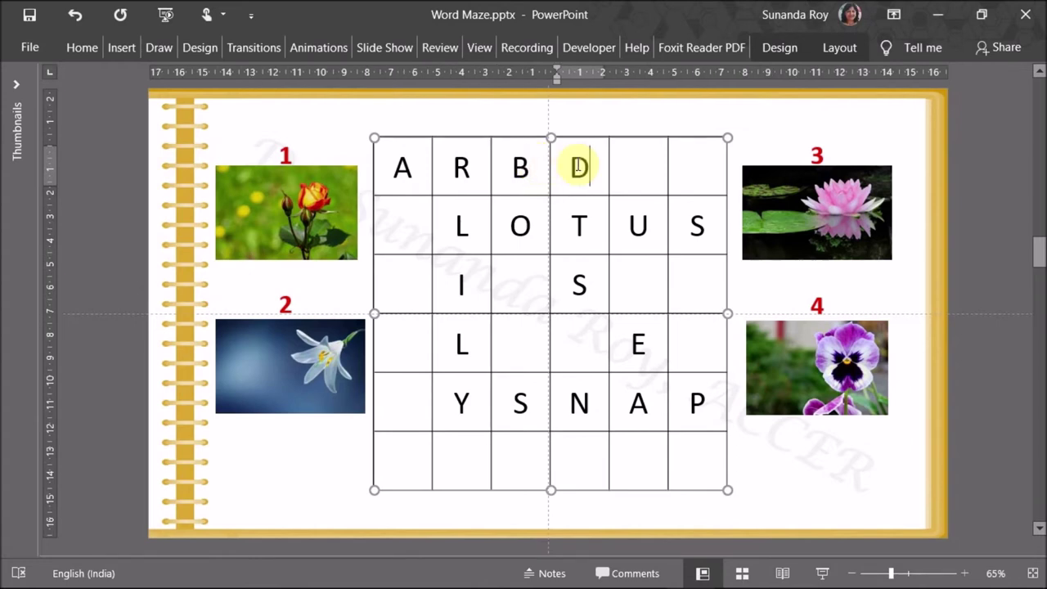
Step: Advance through the following slides to the plain-letter word maze
left_click(1038, 530)
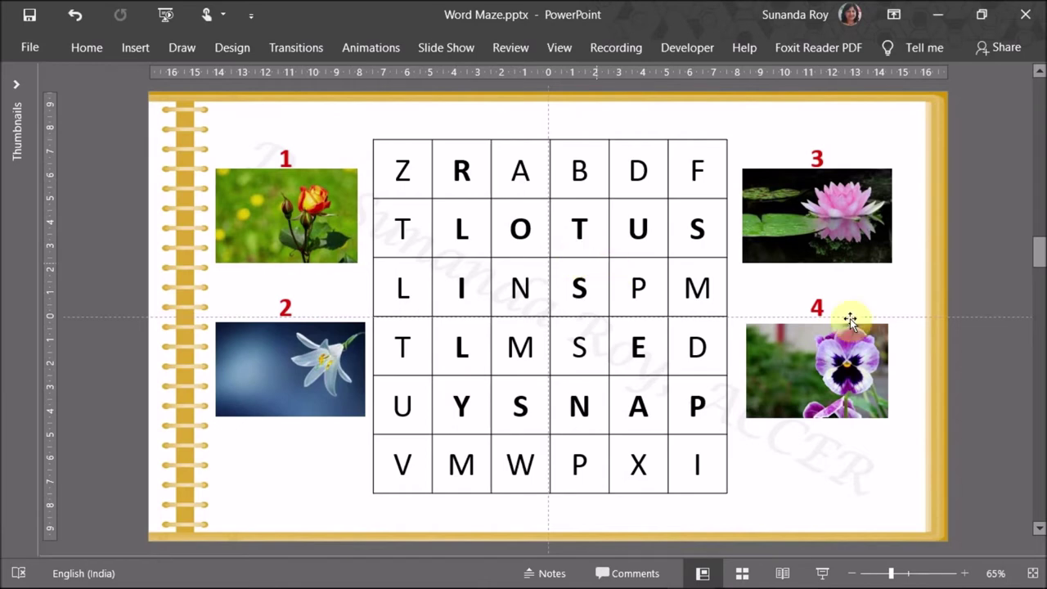
left_click(1039, 530)
left_click(1038, 530)
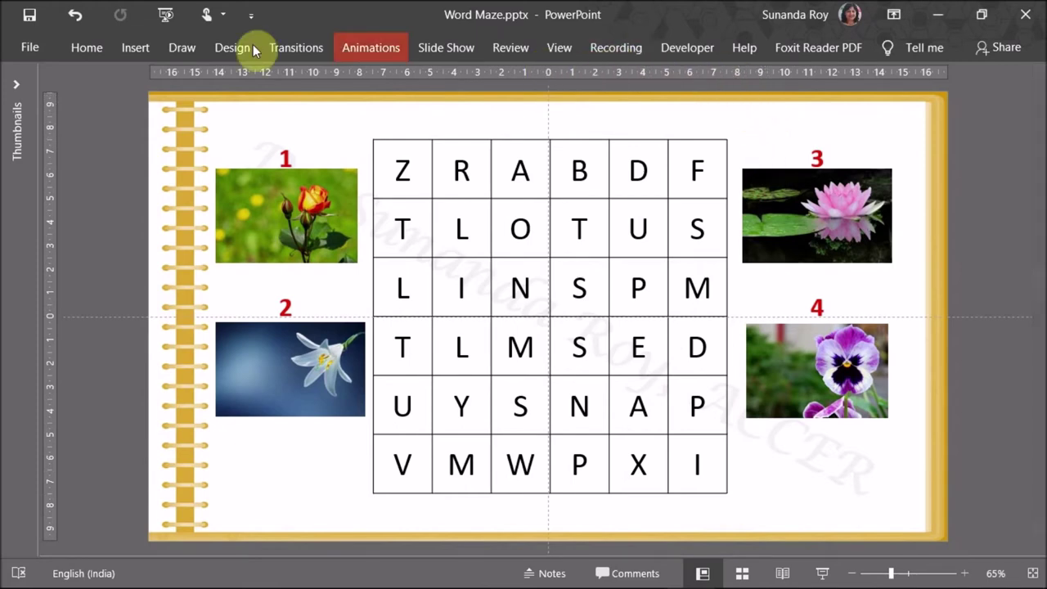
Step: Open the Selection Pane and rename the rose's Picture 4 to ROSE
left_click(74, 52)
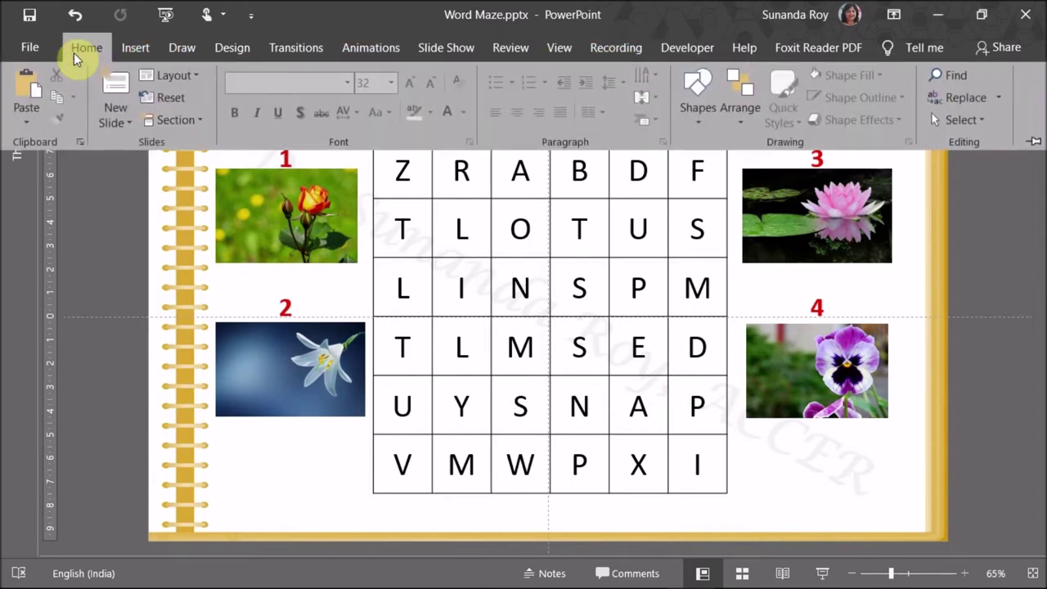
left_click(971, 119)
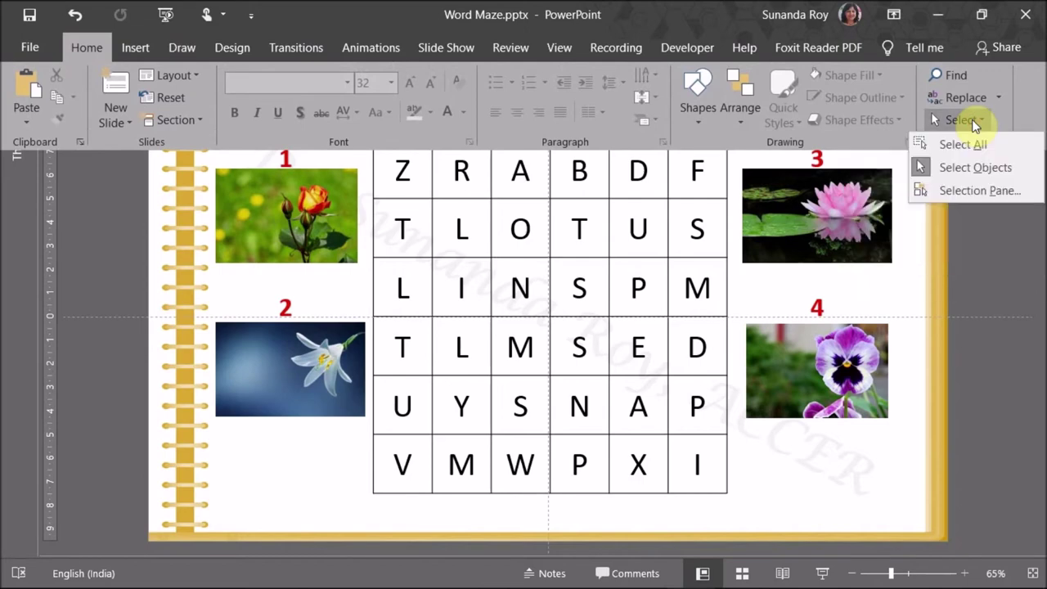
left_click(975, 189)
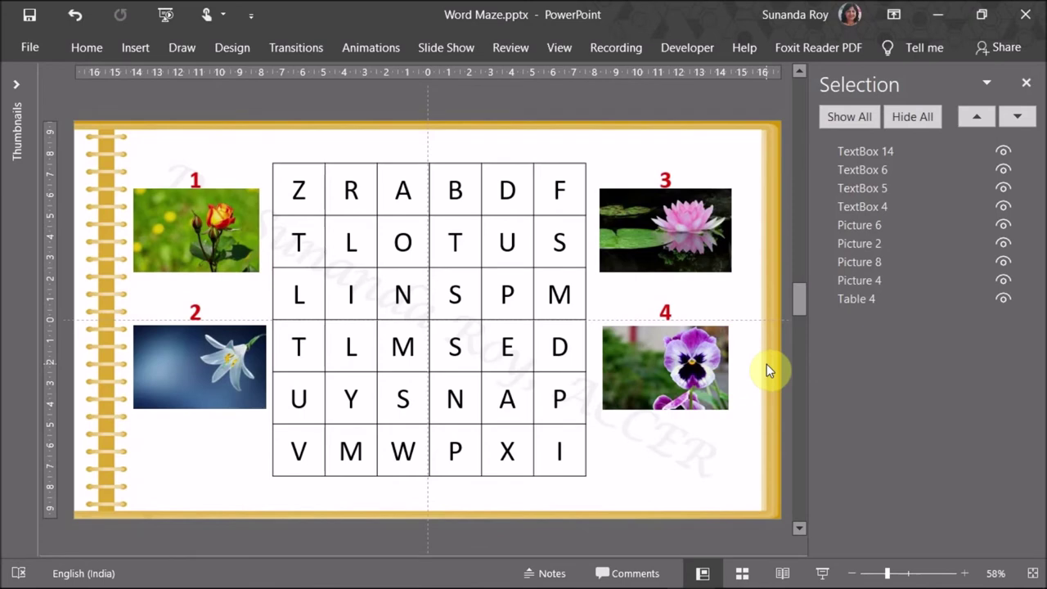
left_click(179, 235)
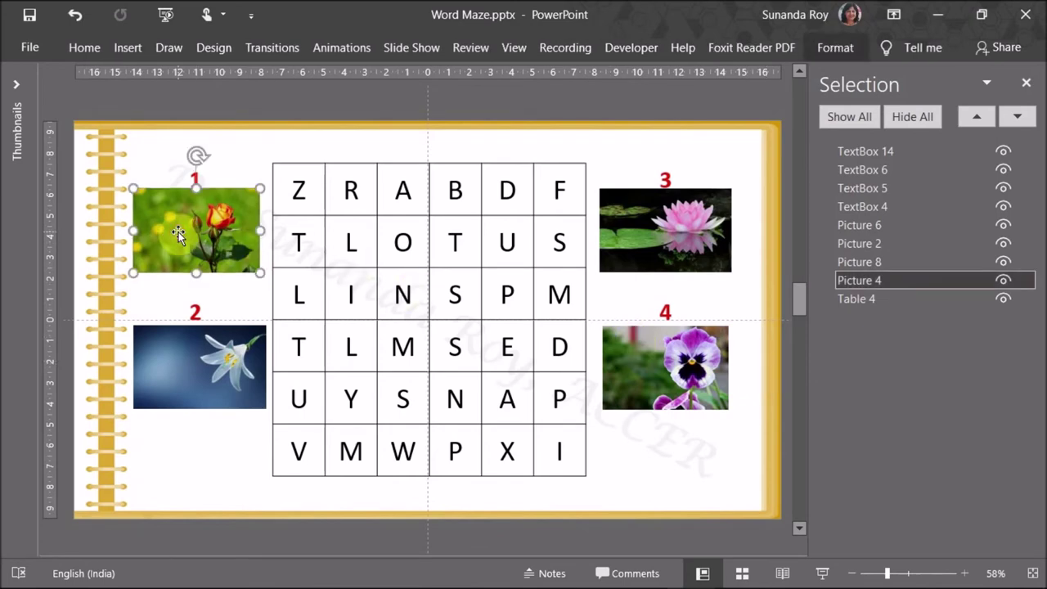
double_click(883, 280)
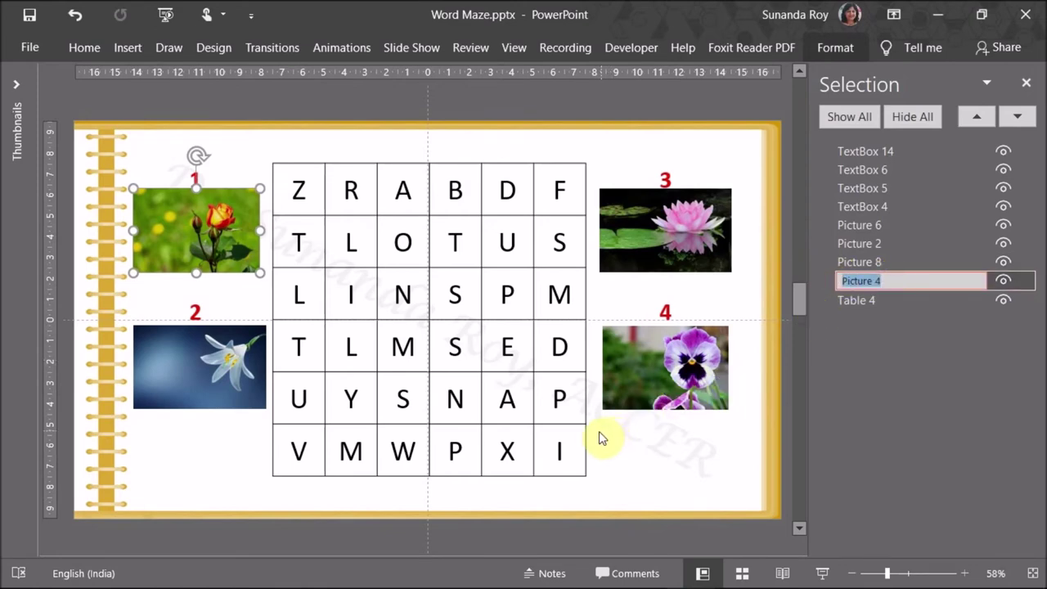
type("r")
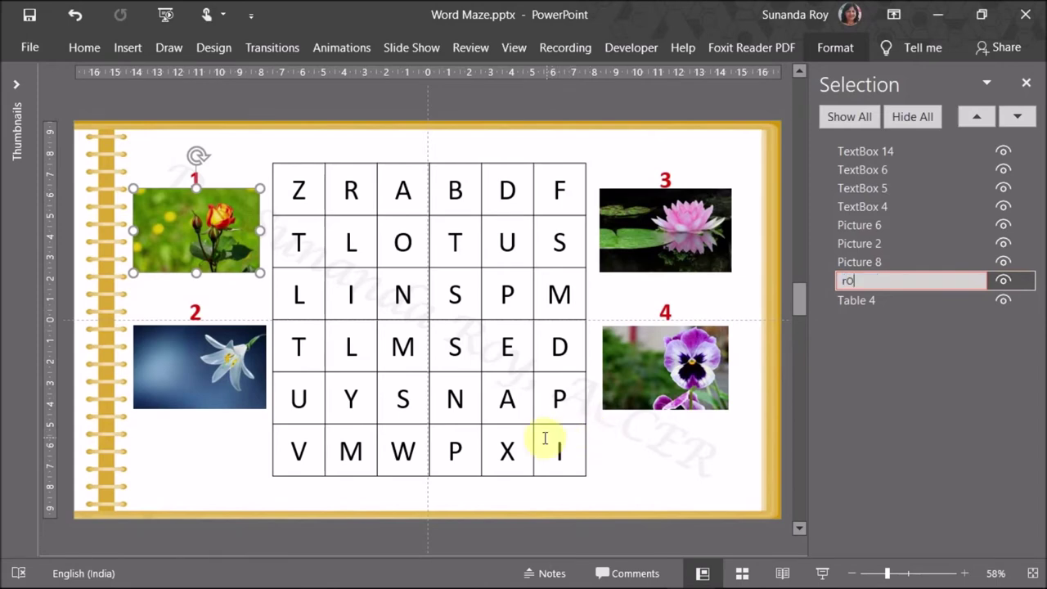
type("OSE")
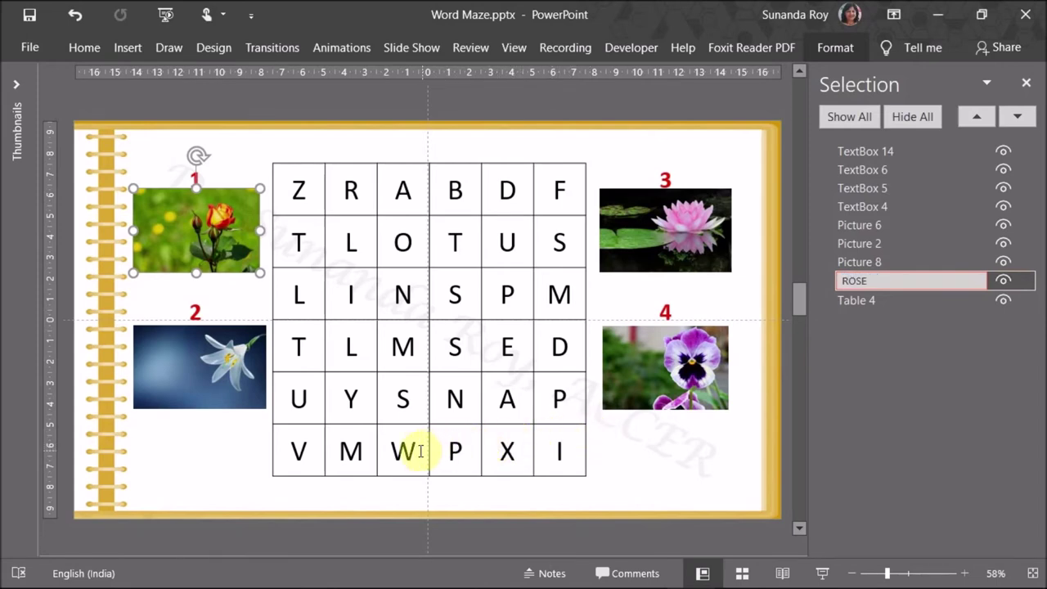
left_click(177, 372)
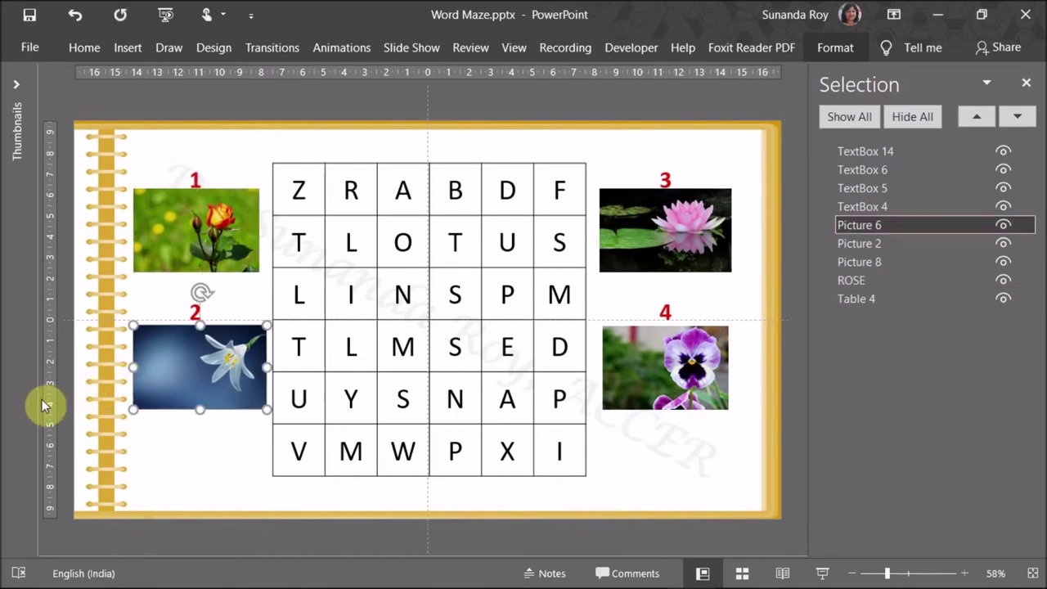
Step: Rename Picture 6 to LILY and Picture 2 to LOTUS
left_click(891, 226)
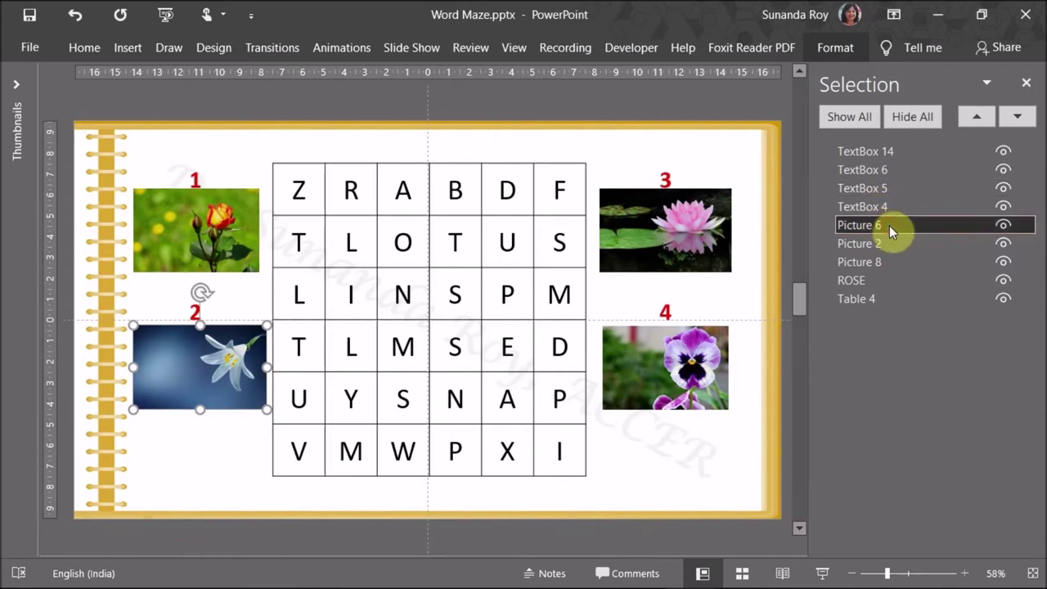
left_click_drag(885, 225, 818, 226)
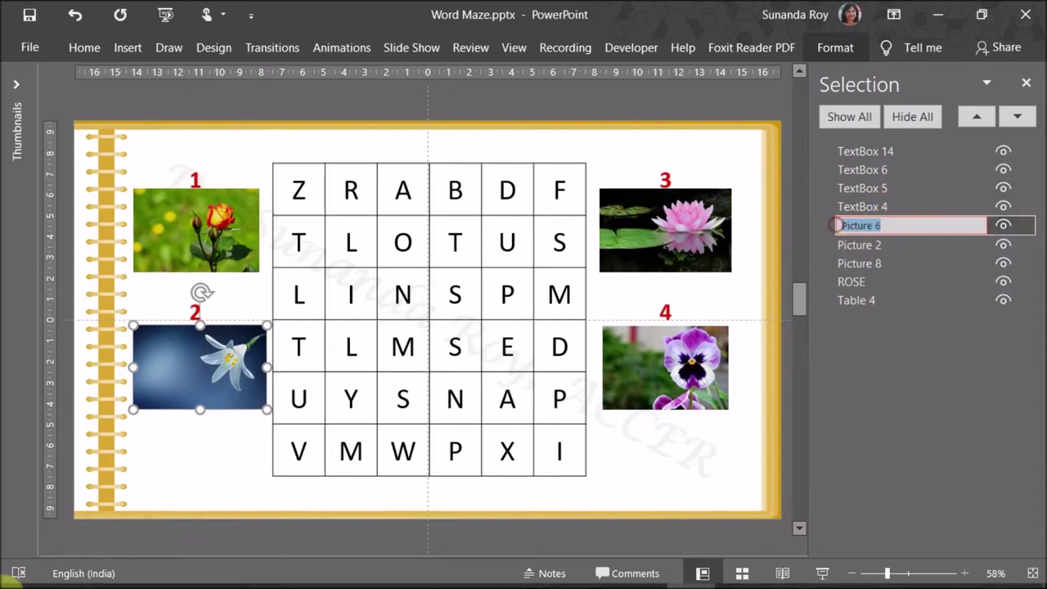
type("LILY")
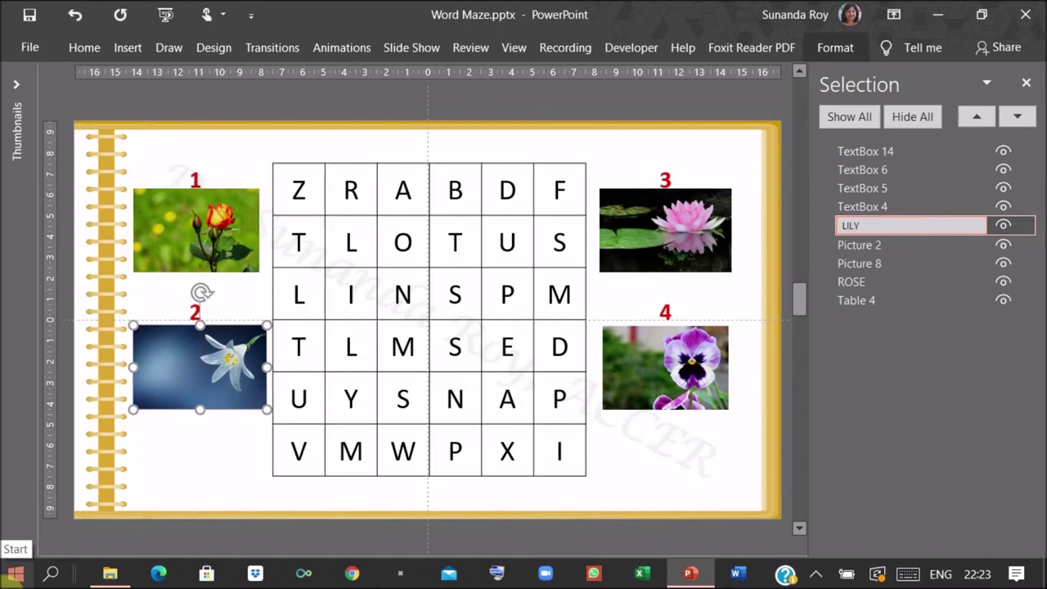
left_click(916, 243)
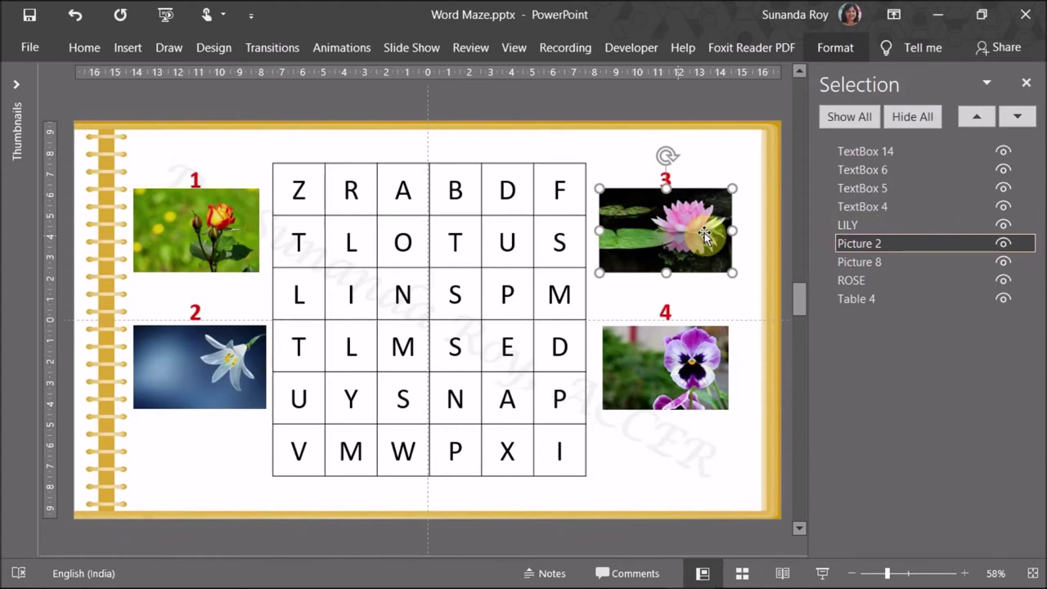
left_click(890, 247)
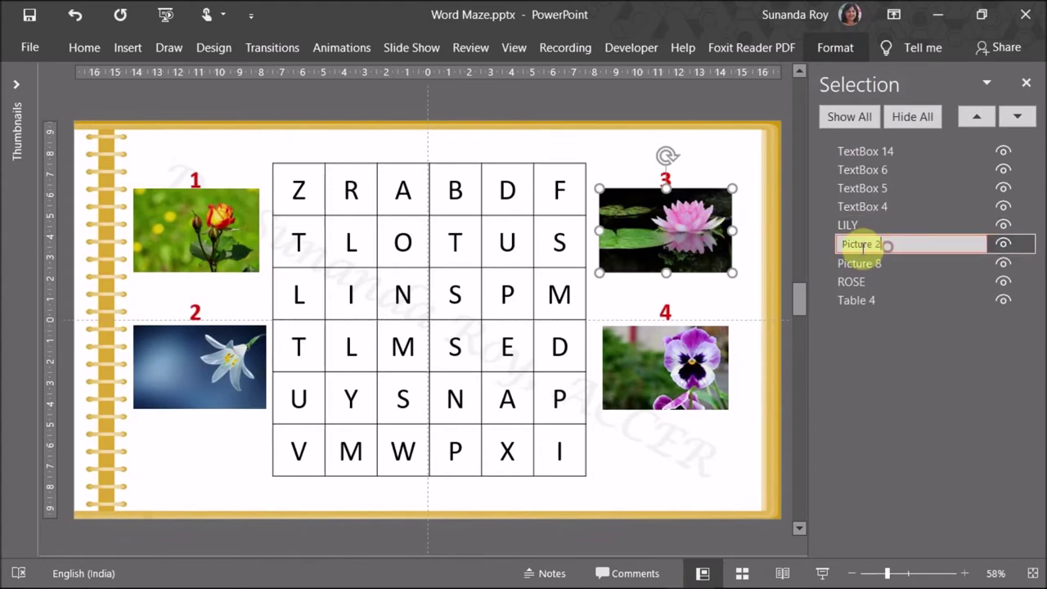
type("LOTUS")
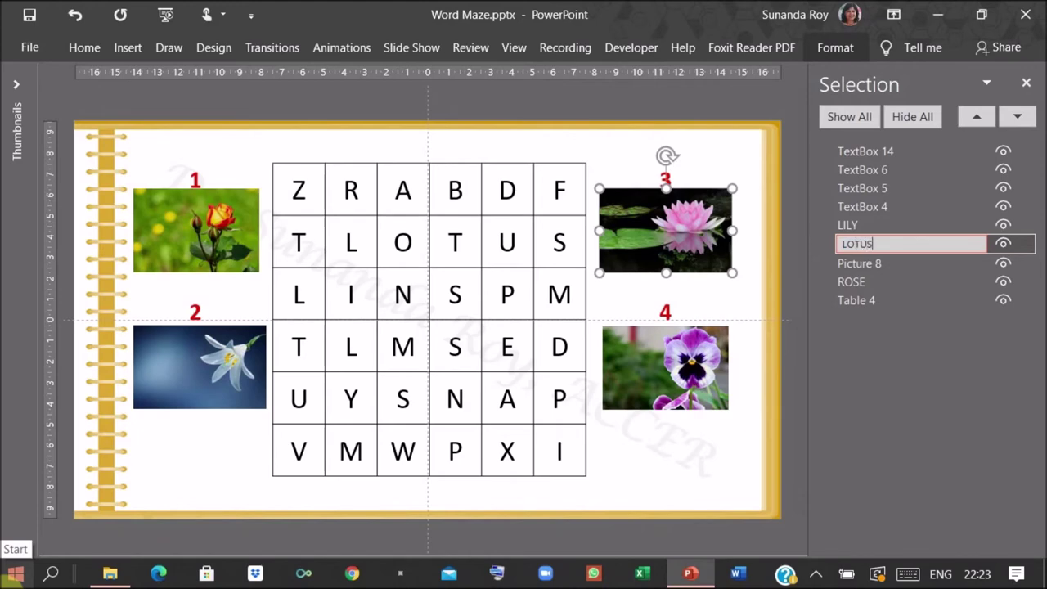
left_click(886, 278)
Step: Rename the pansy's Picture 8 to PANSY
left_click(896, 261)
left_click(895, 261)
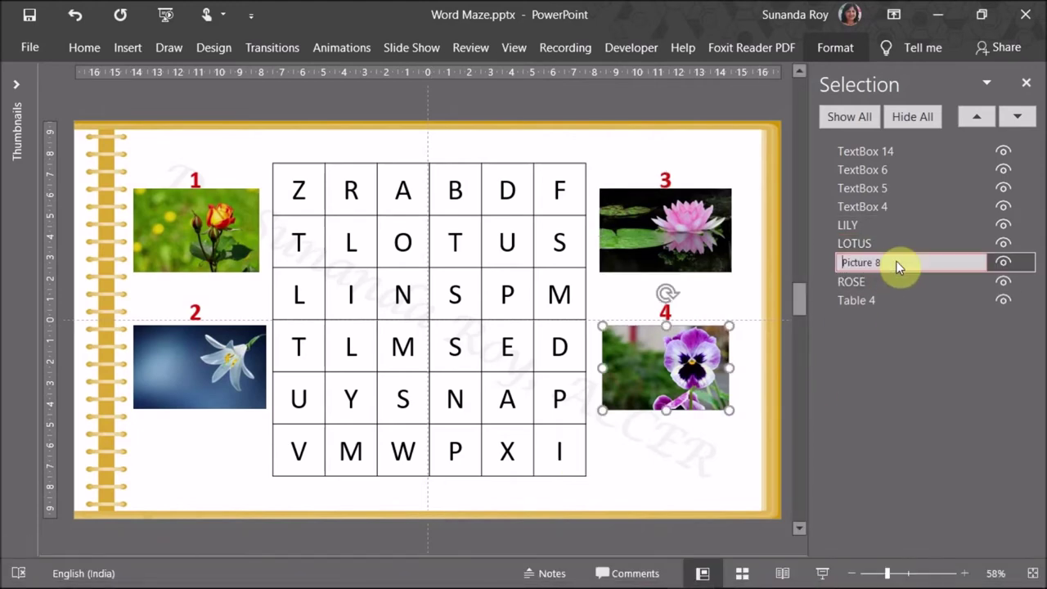
left_click_drag(895, 261, 823, 259)
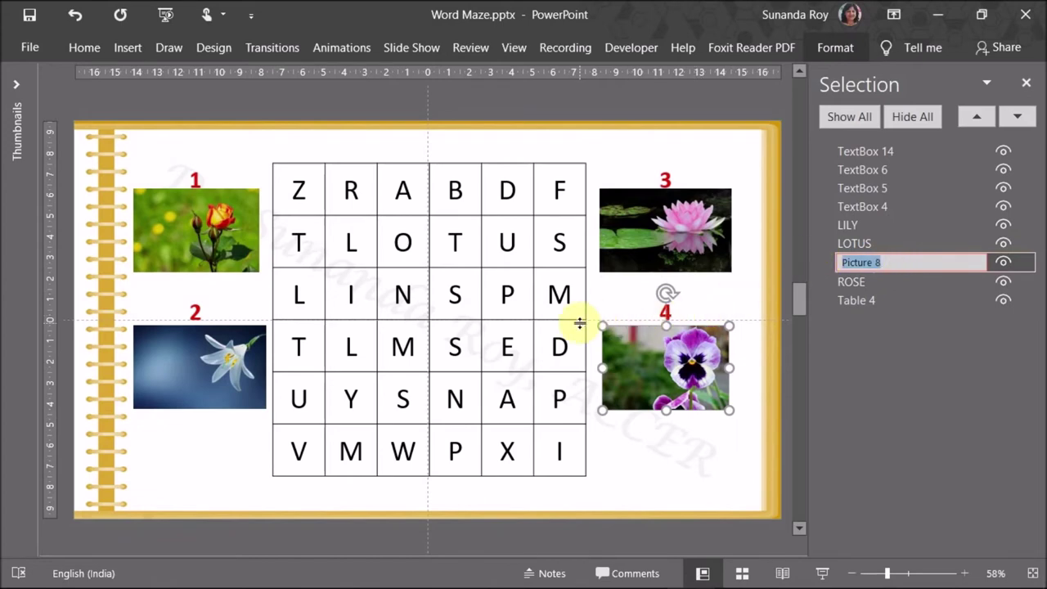
type("PANSY")
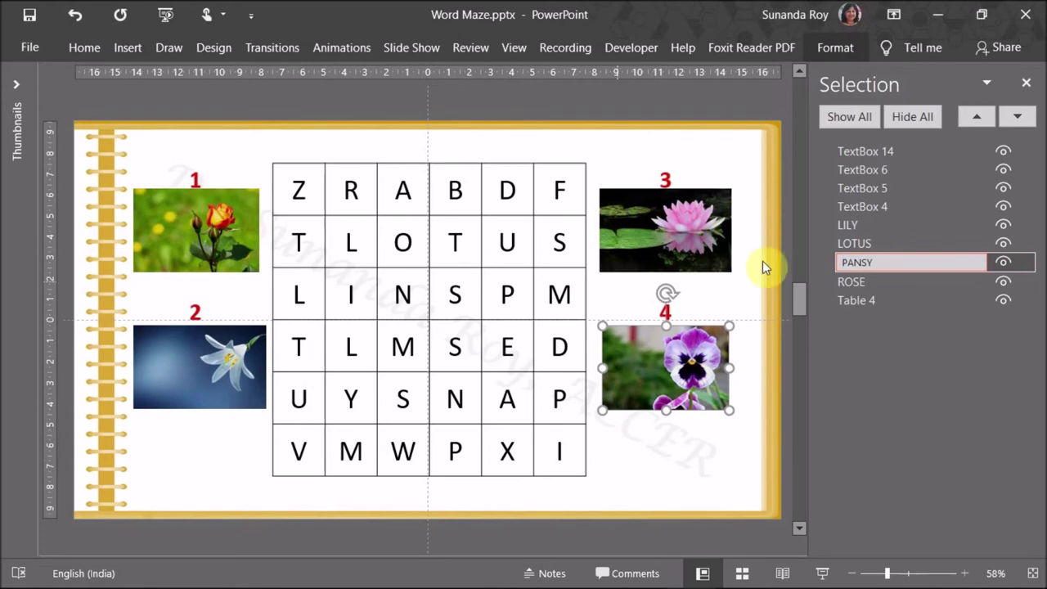
left_click(770, 463)
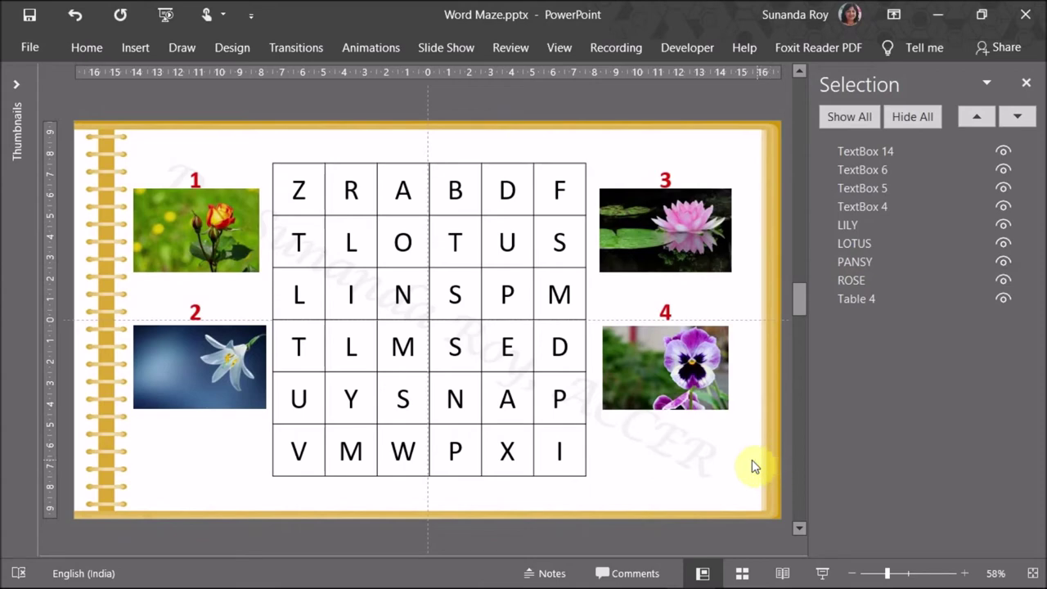
Step: Draw a Frame shape from the Shapes gallery over the R, L, I, L, Y column
left_click(135, 50)
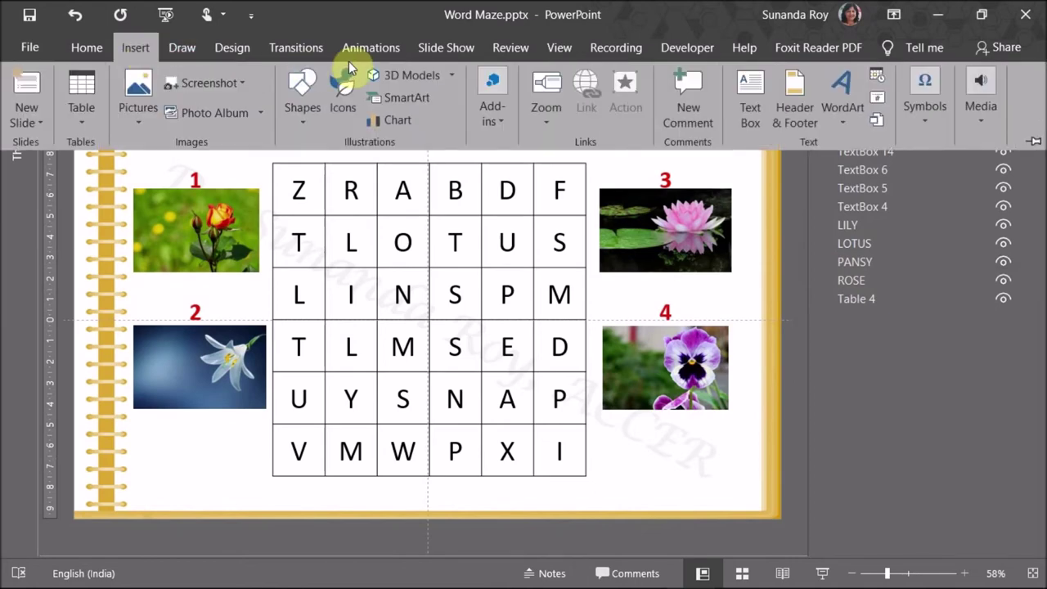
left_click(302, 94)
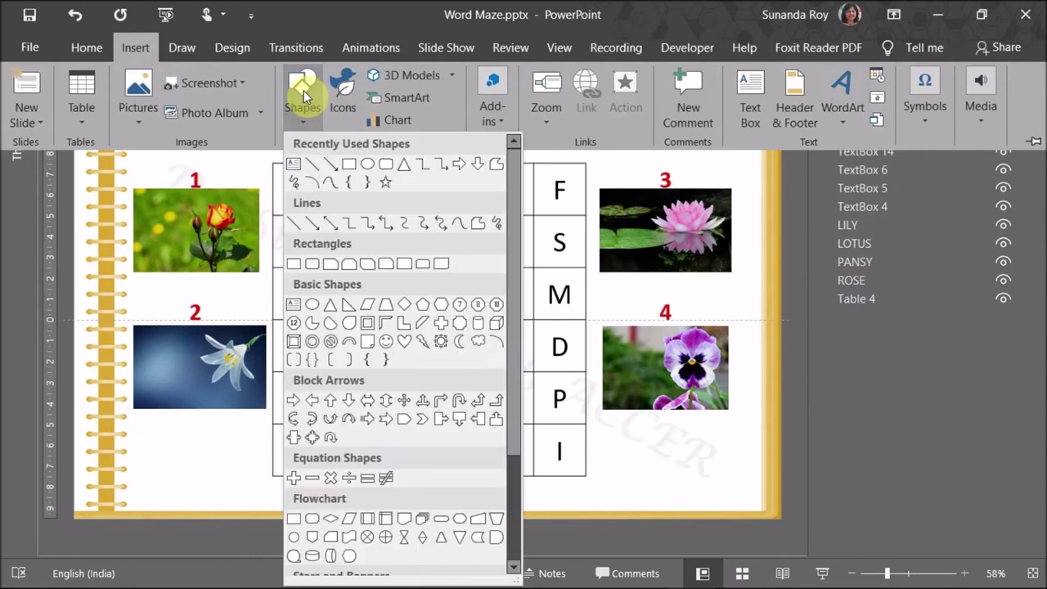
left_click(365, 324)
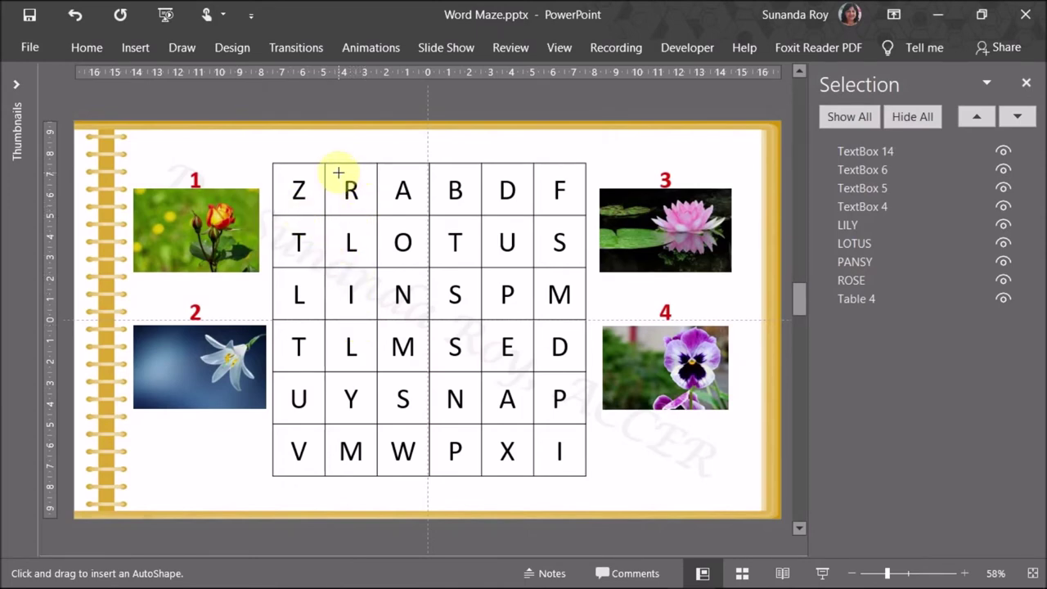
left_click_drag(337, 170, 379, 401)
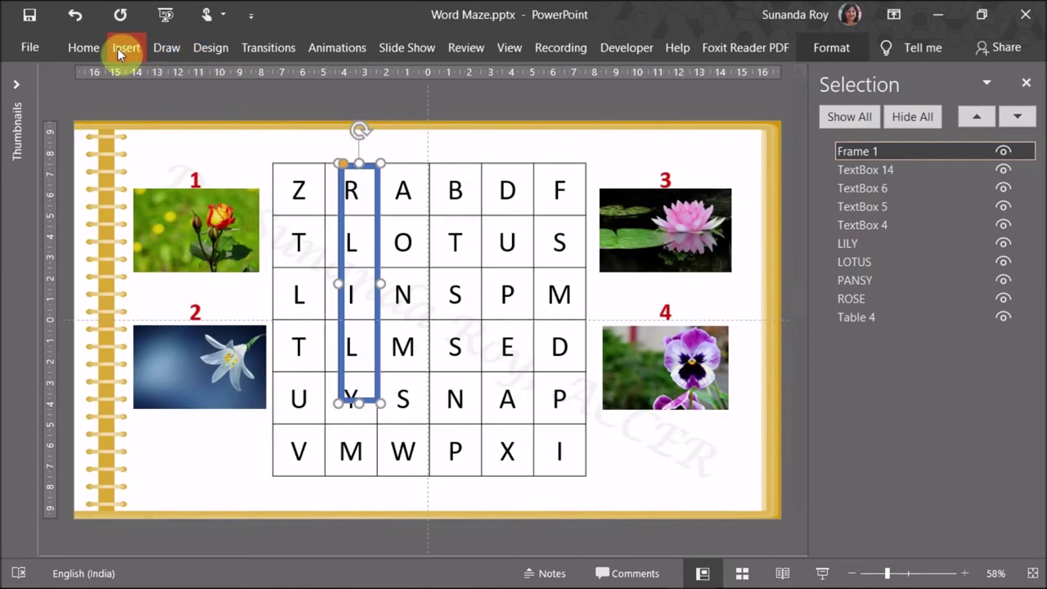
Step: Change Frame 1's Shape Fill from blue to standard Red, then collapse the ribbon
left_click(830, 47)
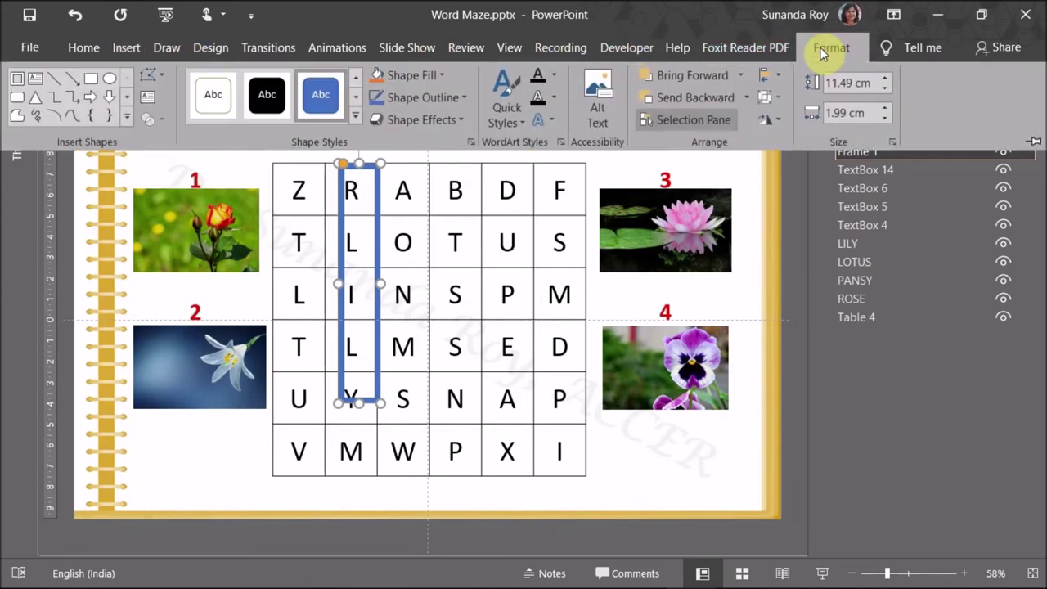
left_click(402, 96)
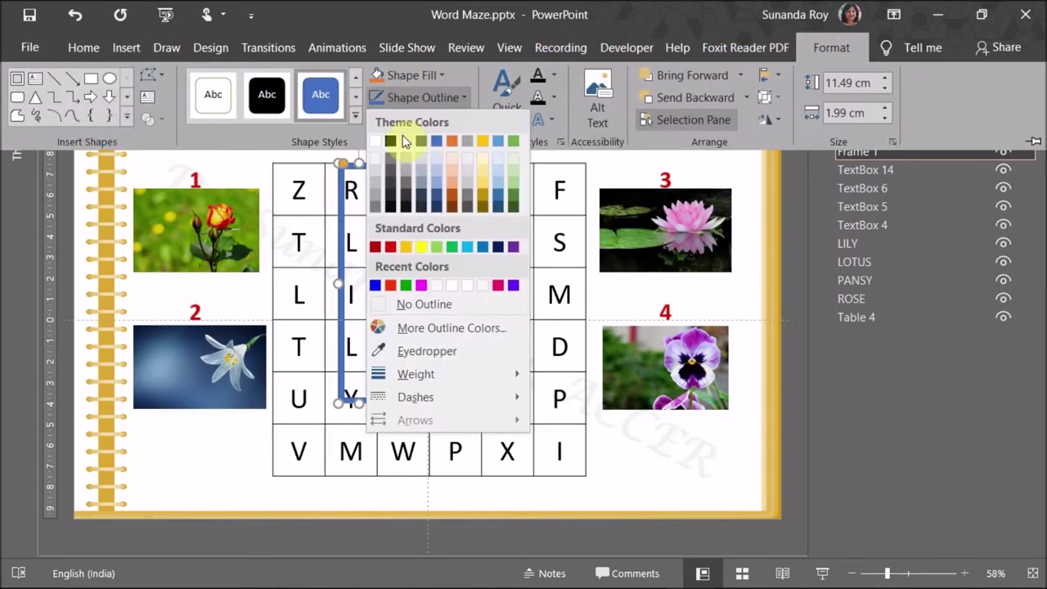
key("Escape")
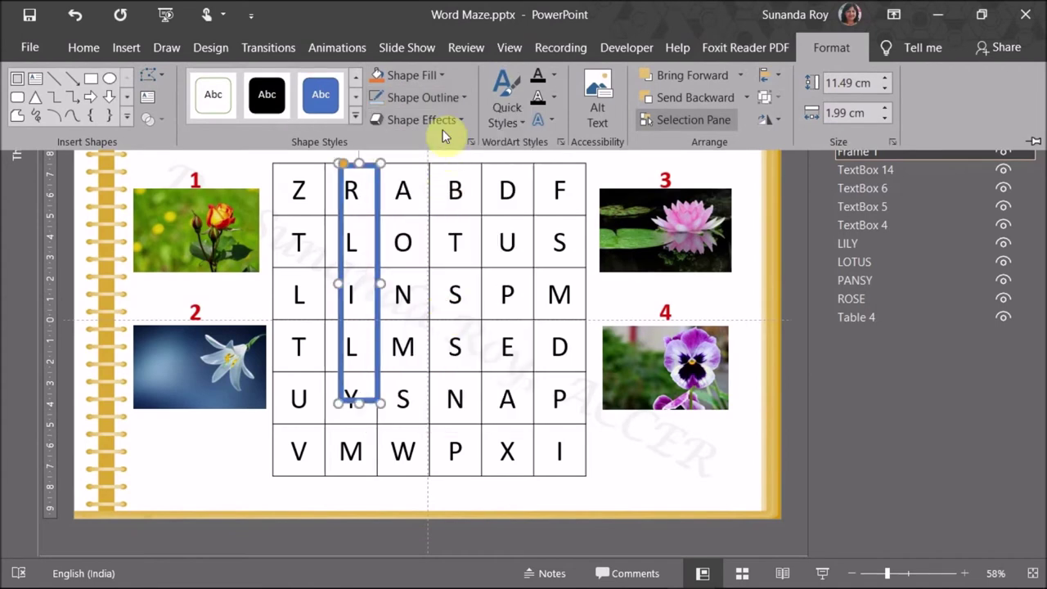
left_click(426, 74)
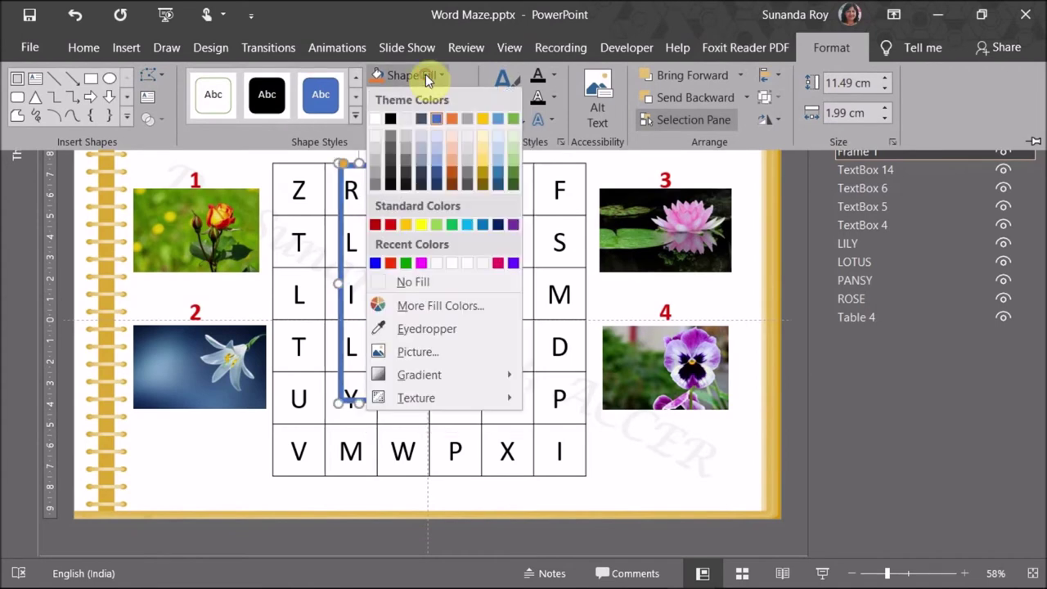
left_click(375, 225)
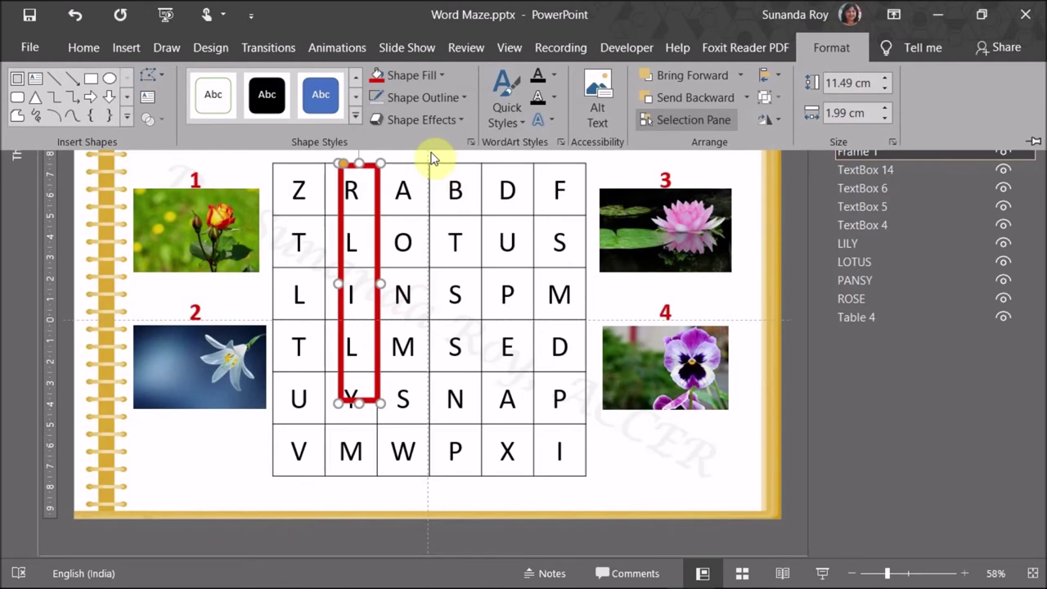
key("ctrl+F1")
Step: Rotate, move and stretch the red frame so it runs diagonally over R-O-S-E
left_click_drag(363, 128, 253, 168)
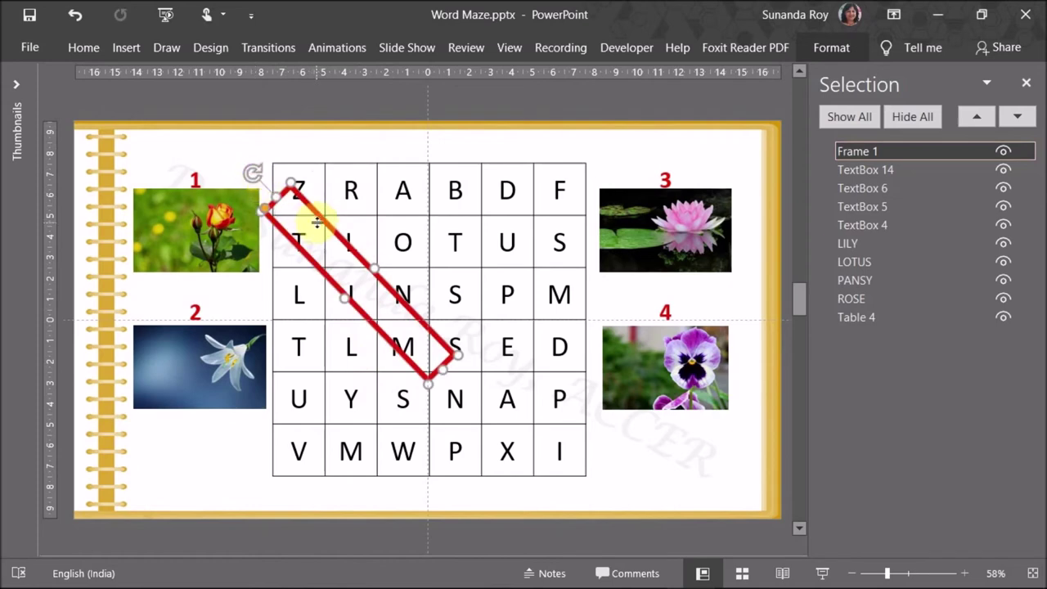
left_click_drag(319, 214, 383, 204)
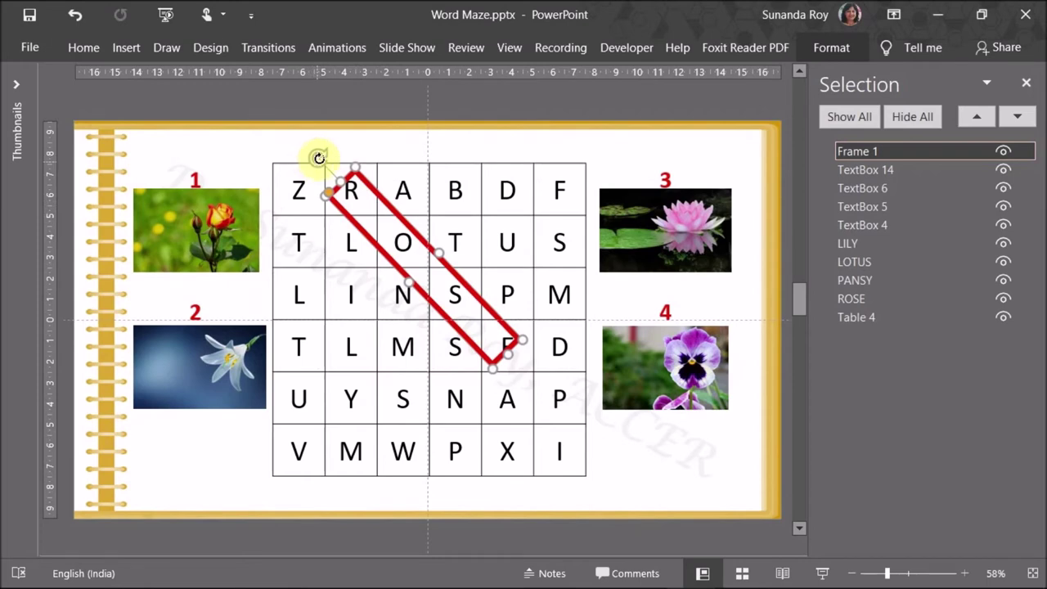
left_click_drag(317, 157, 313, 161)
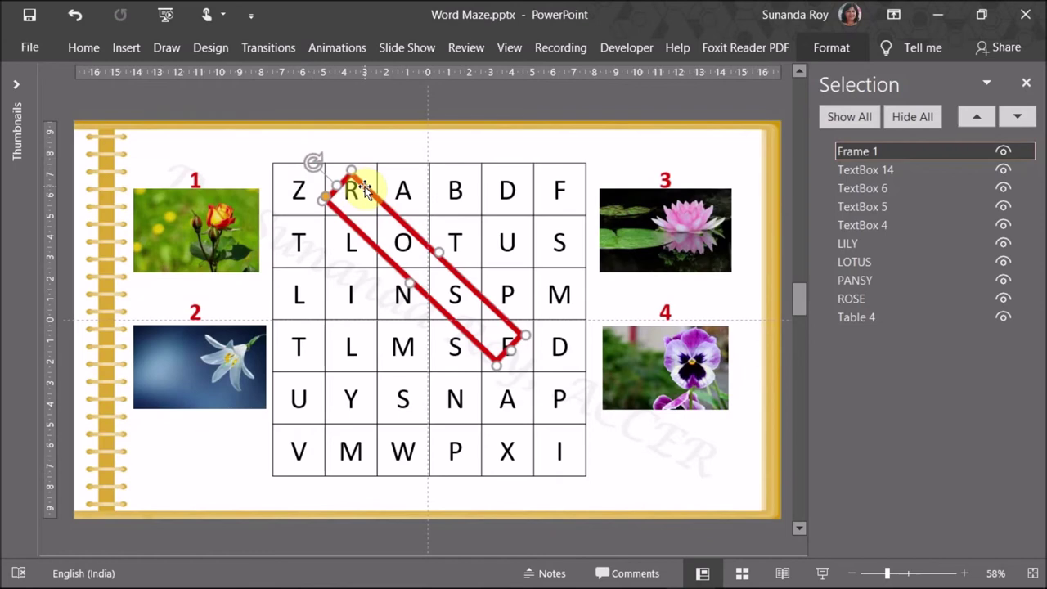
left_click_drag(363, 190, 364, 183)
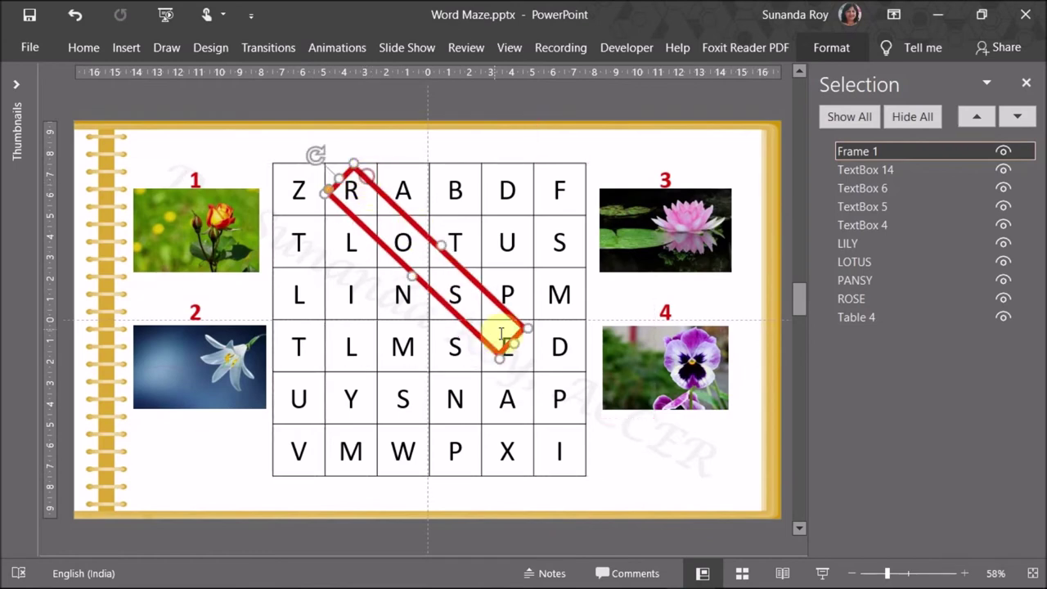
left_click_drag(511, 346, 521, 377)
left_click_drag(312, 154, 316, 151)
left_click_drag(385, 248, 380, 250)
left_click(382, 149)
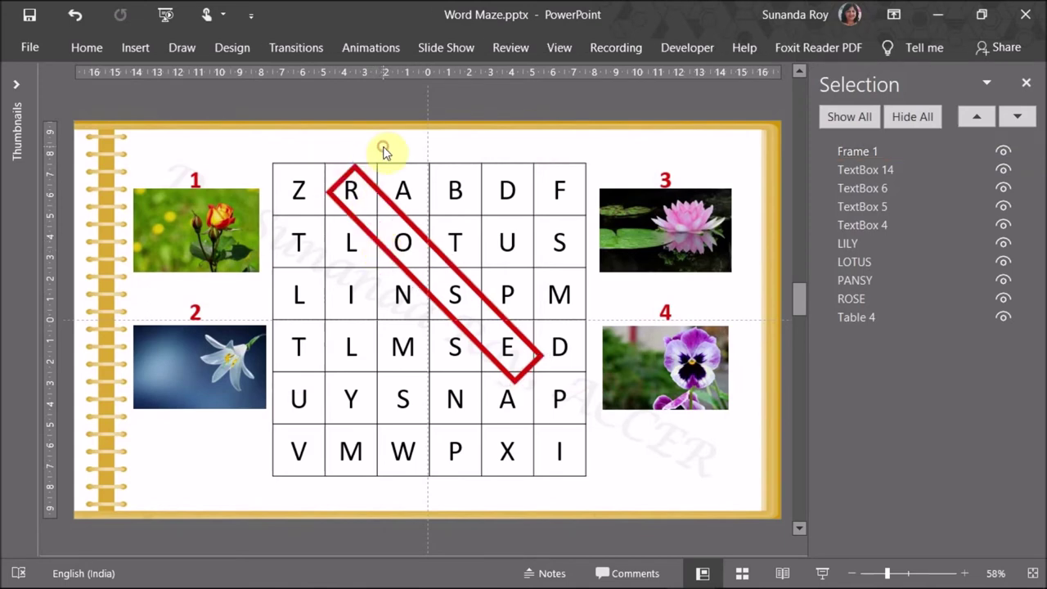
left_click(374, 186)
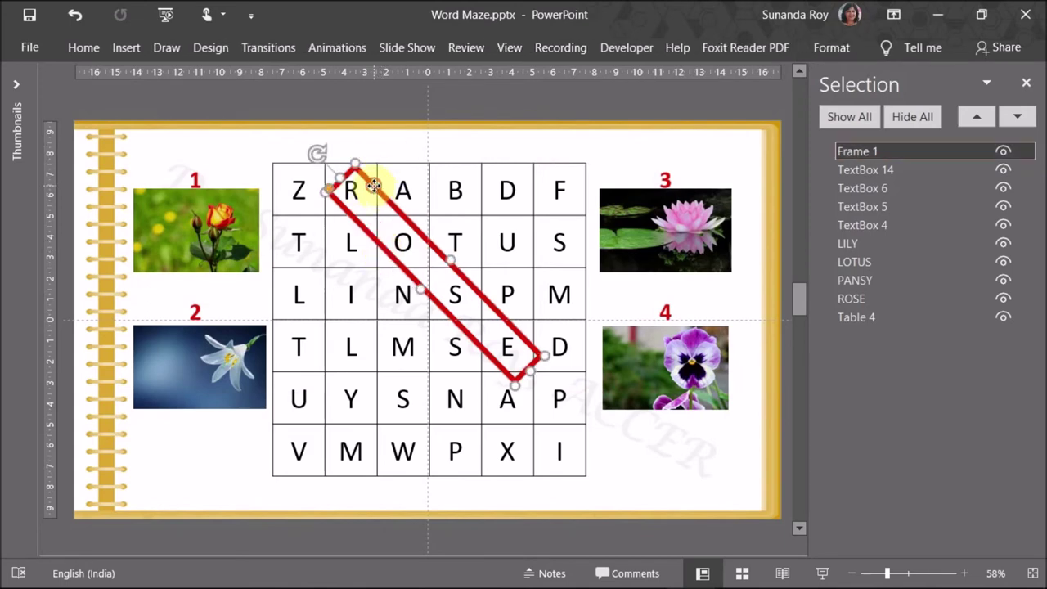
Step: Apply the Wheel entrance animation to the ROSE frame with a 00.75 duration
left_click(323, 50)
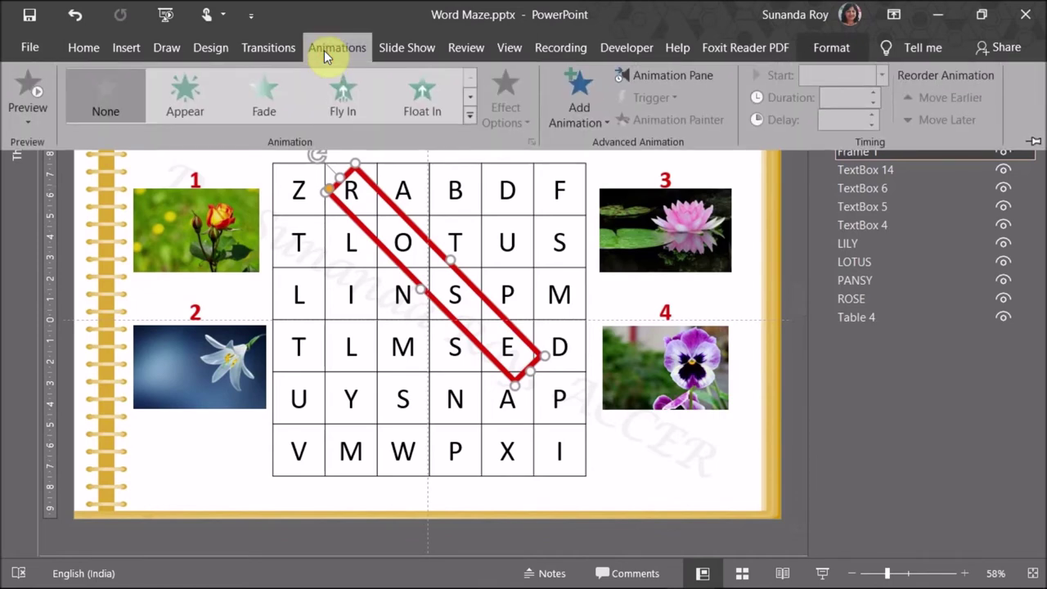
left_click(472, 112)
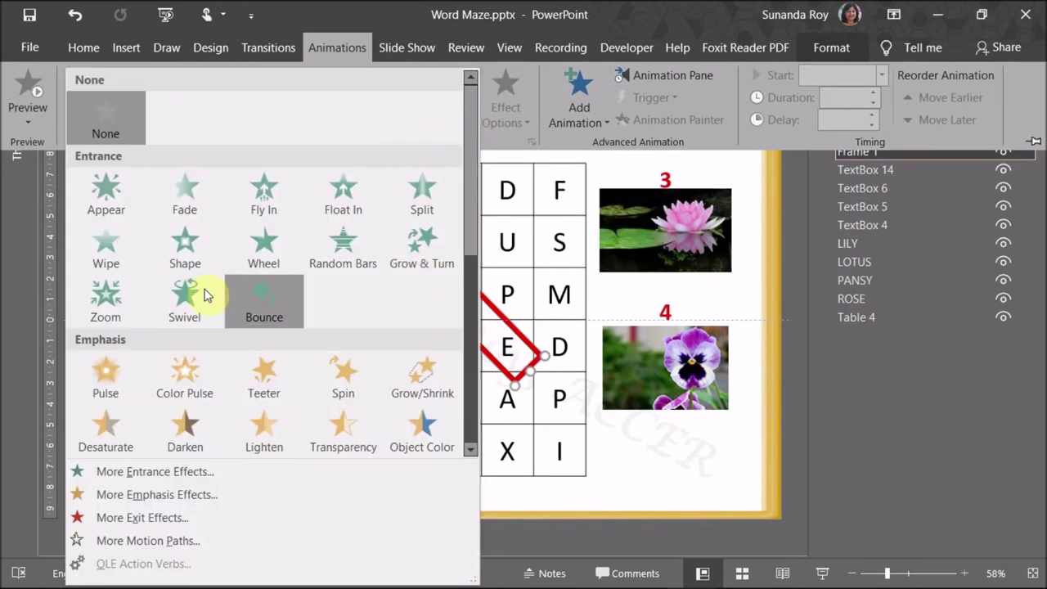
left_click(268, 249)
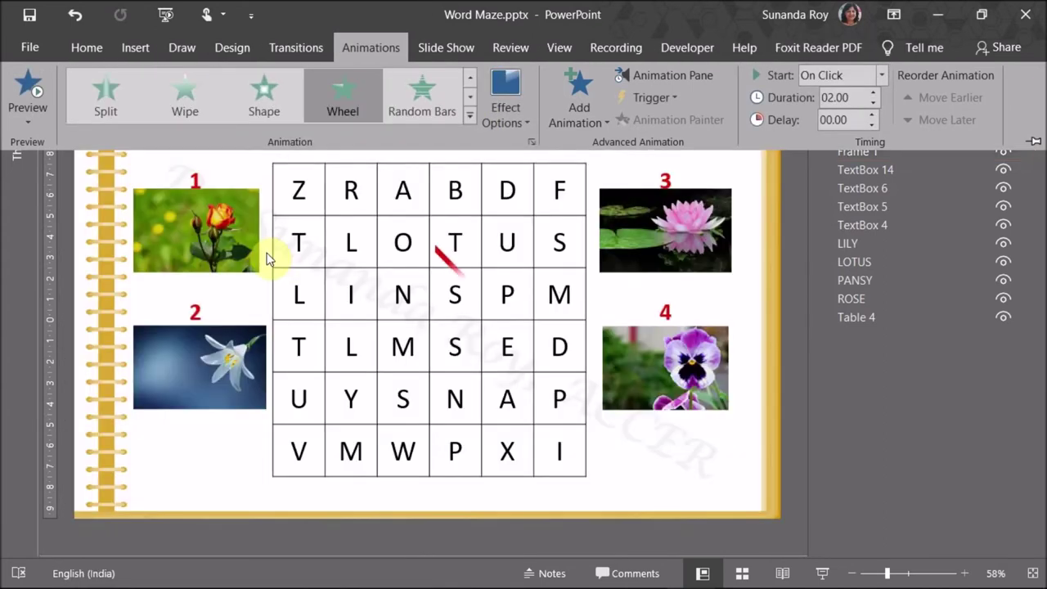
left_click(873, 105)
left_click(871, 105)
left_click(872, 104)
left_click(872, 105)
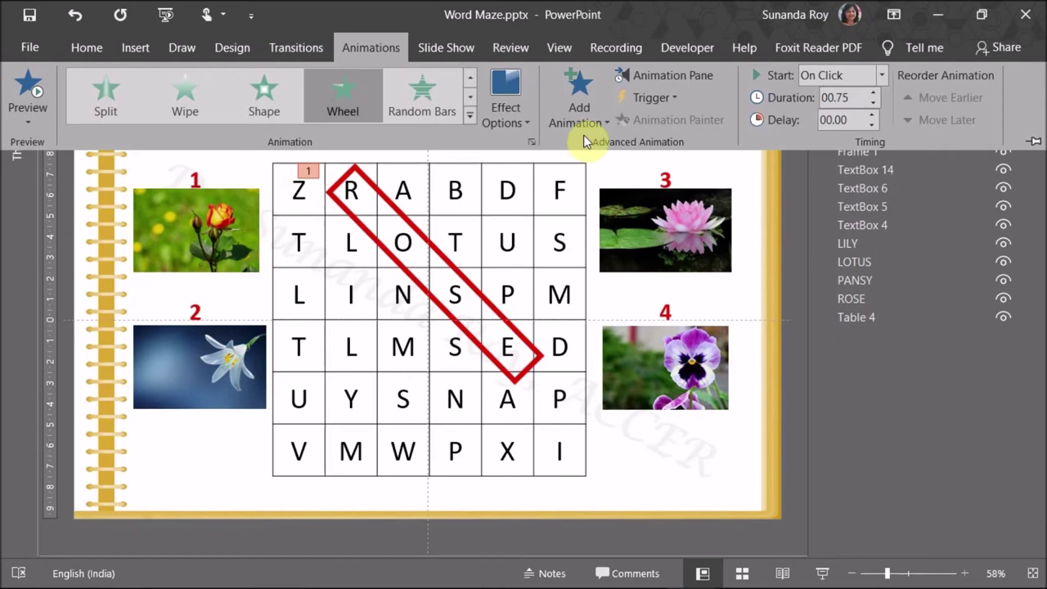
Step: Set the ROSE frame animation's trigger to On Click of ROSE
left_click(654, 97)
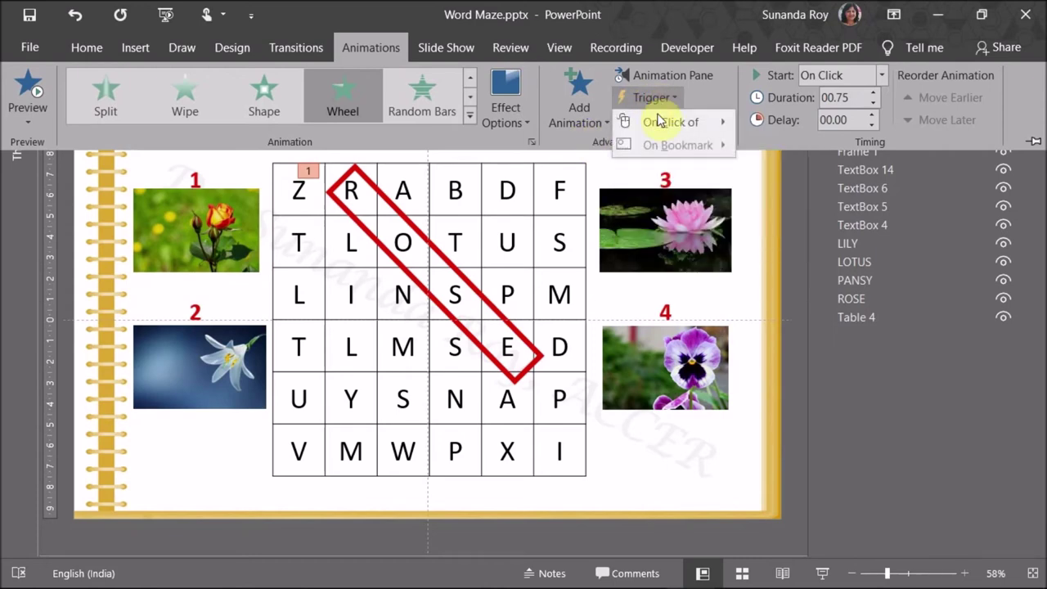
mouse_move(662, 125)
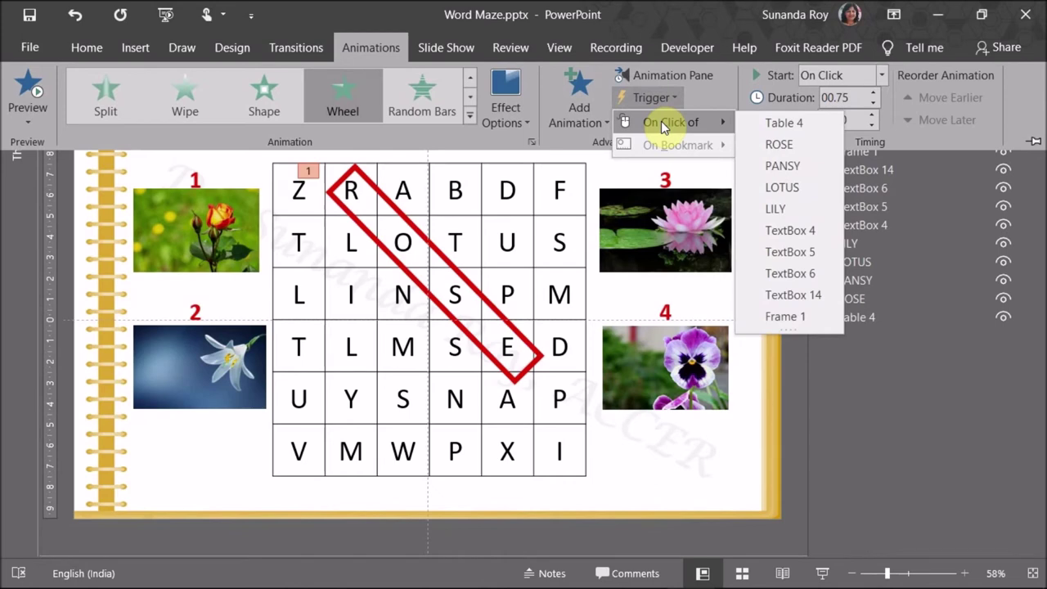
left_click(769, 145)
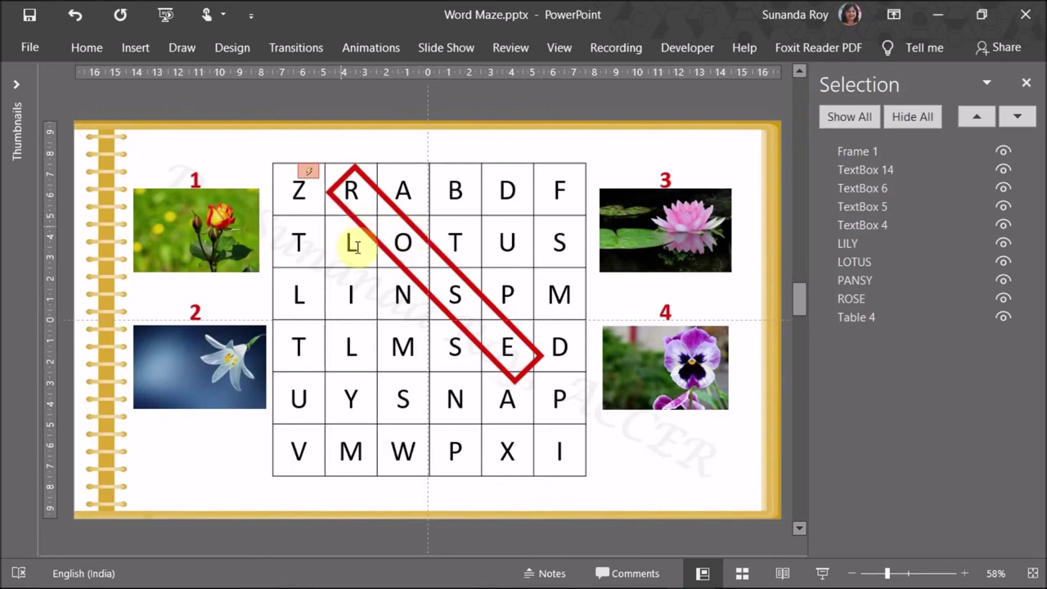
Step: Draw a Frame basic shape around the L-I-L-Y letters in column two
left_click(136, 49)
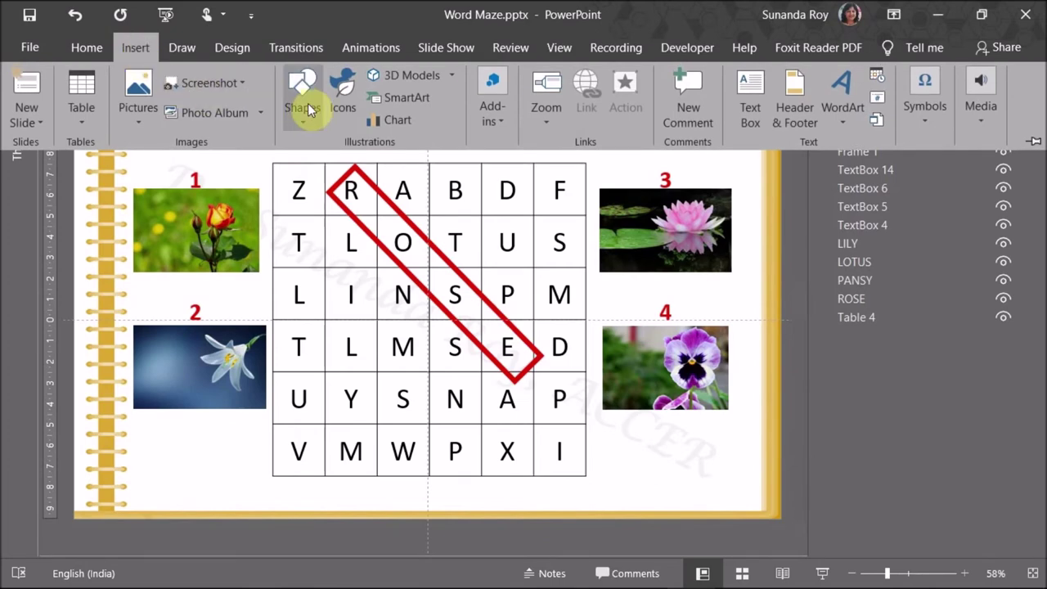
left_click(302, 102)
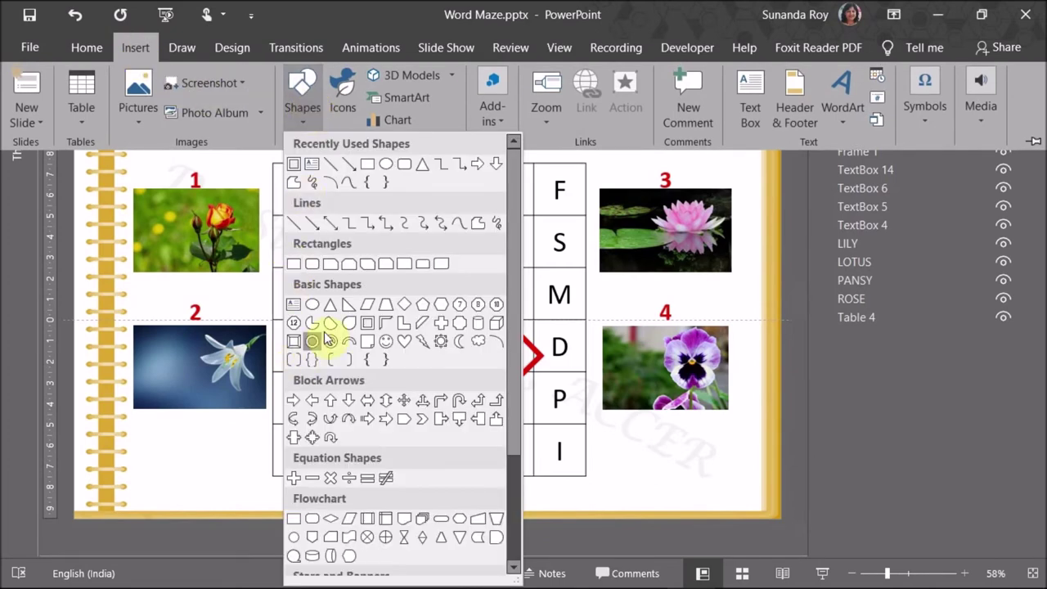
left_click(359, 323)
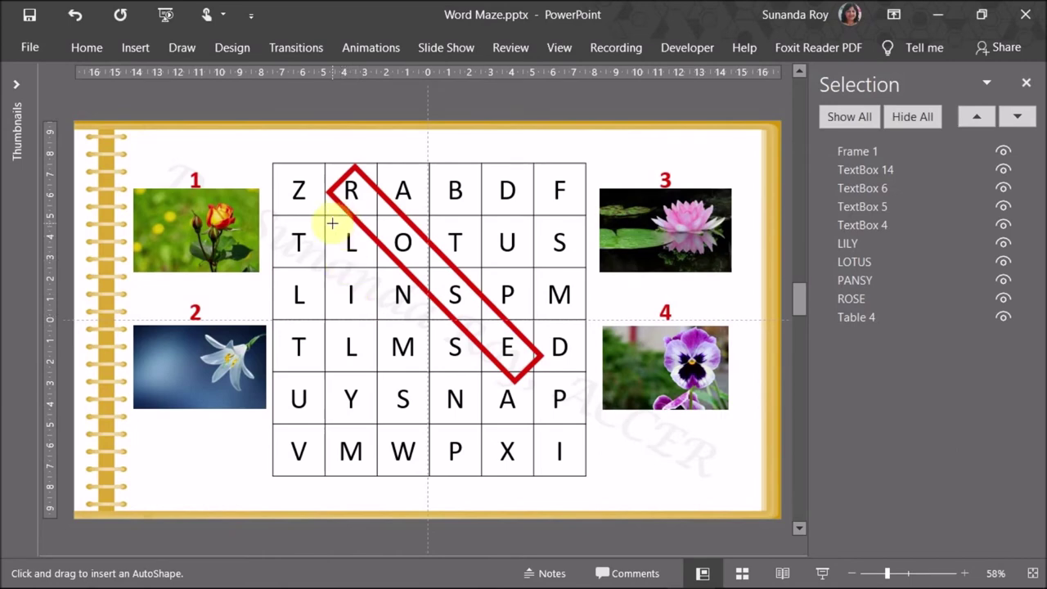
left_click_drag(333, 223, 370, 422)
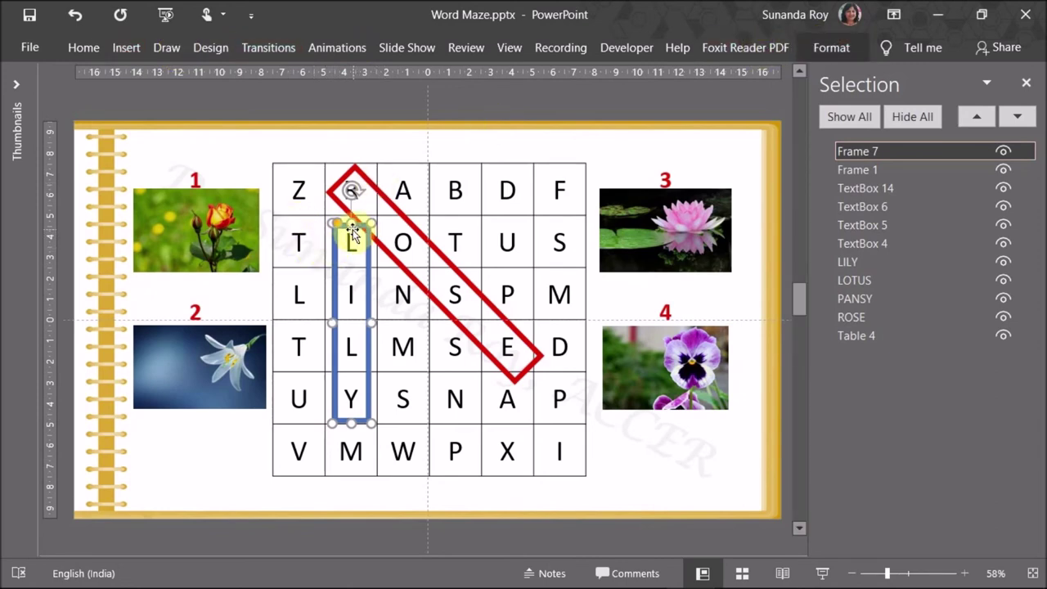
Step: Give the LILY frame a standard Red fill and No Outline
left_click(85, 47)
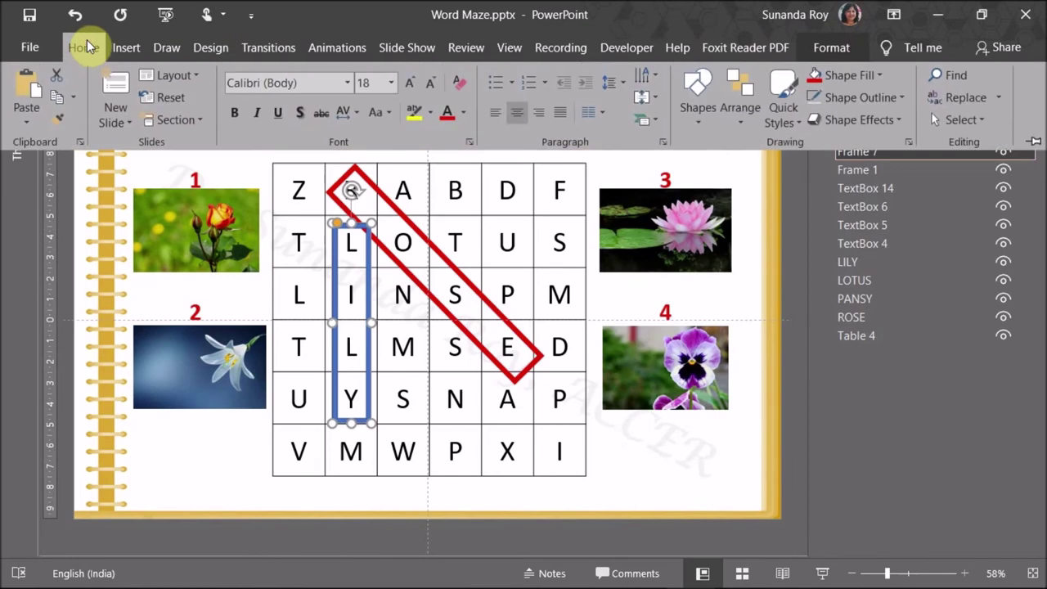
left_click(864, 73)
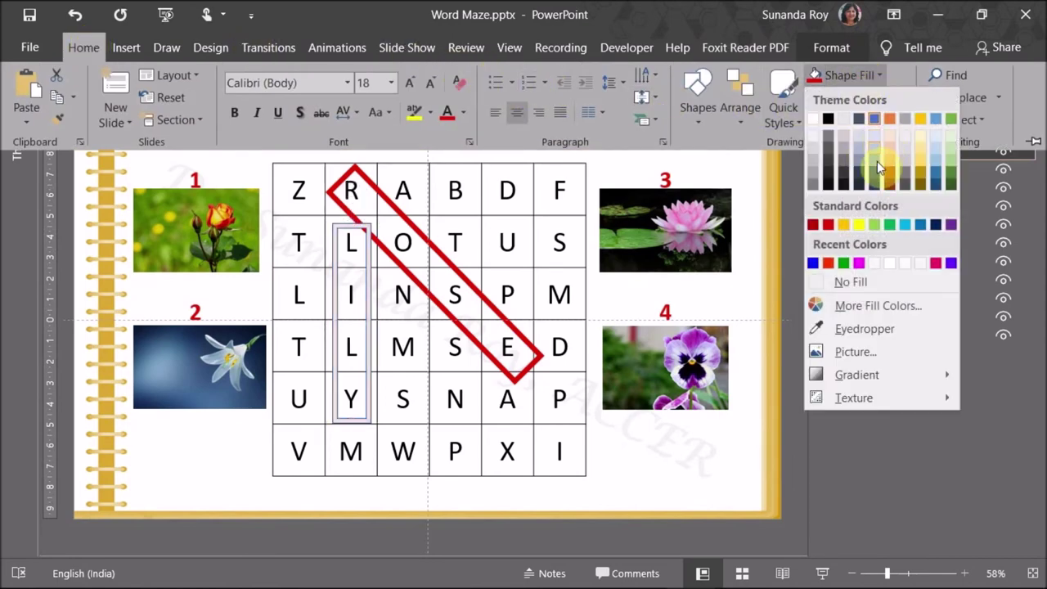
left_click(827, 224)
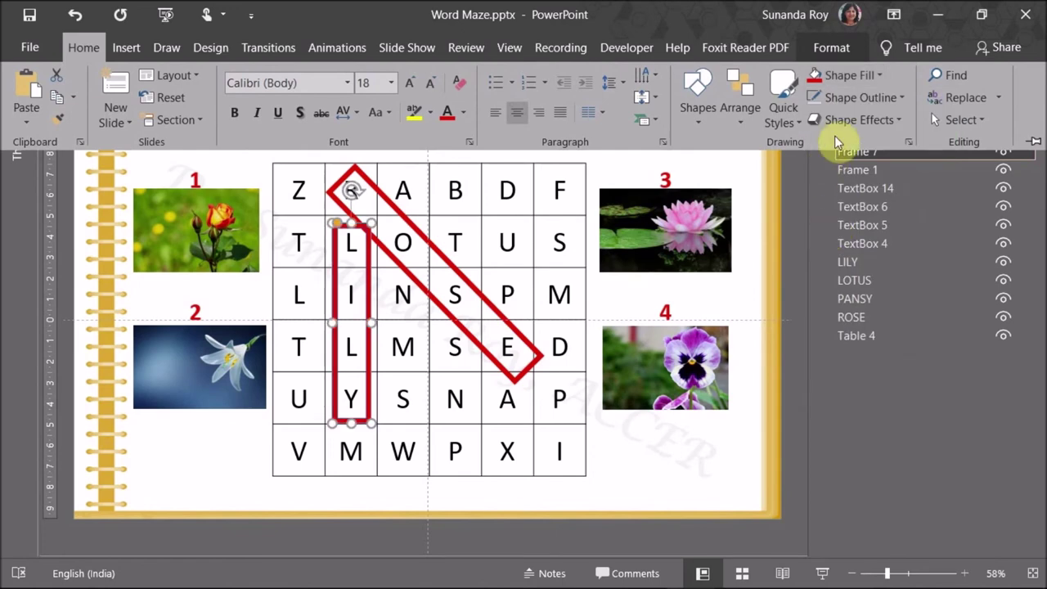
left_click(846, 97)
left_click(841, 301)
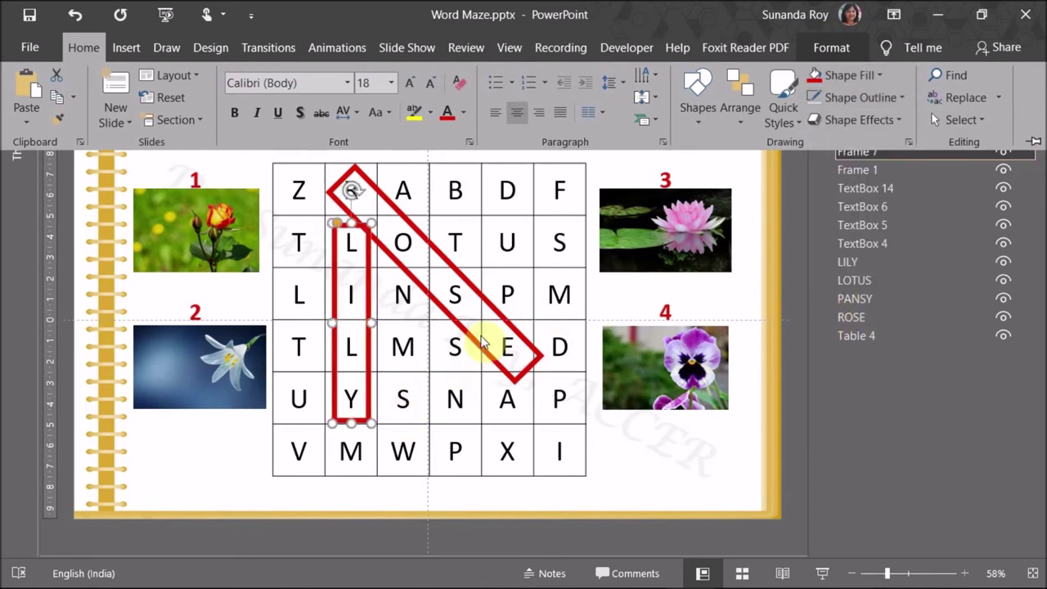
left_click(323, 54)
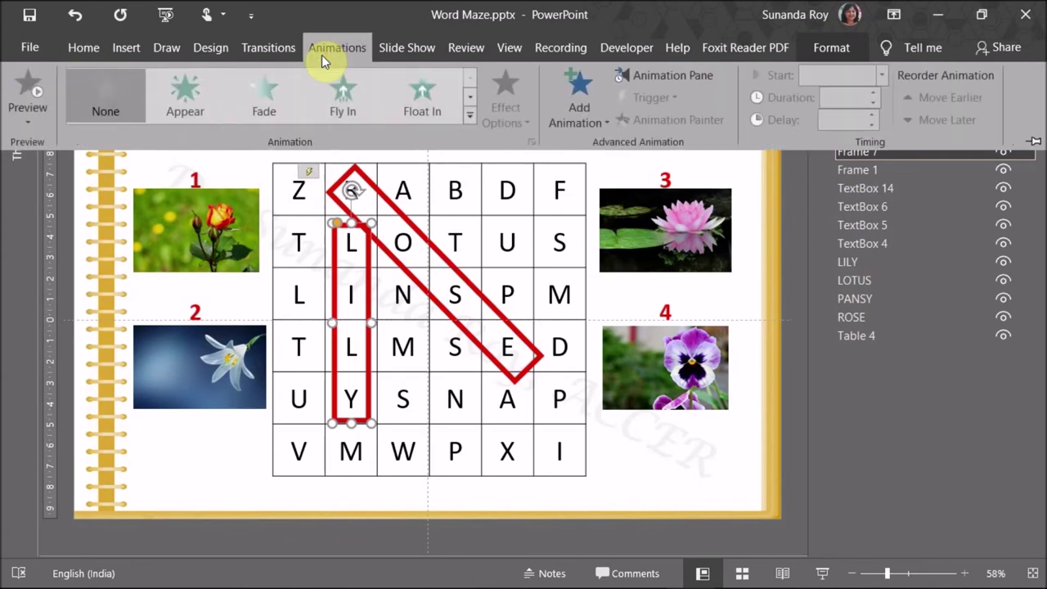
Step: Apply the Wheel entrance animation to the LILY frame with a 01.00 duration
left_click(469, 116)
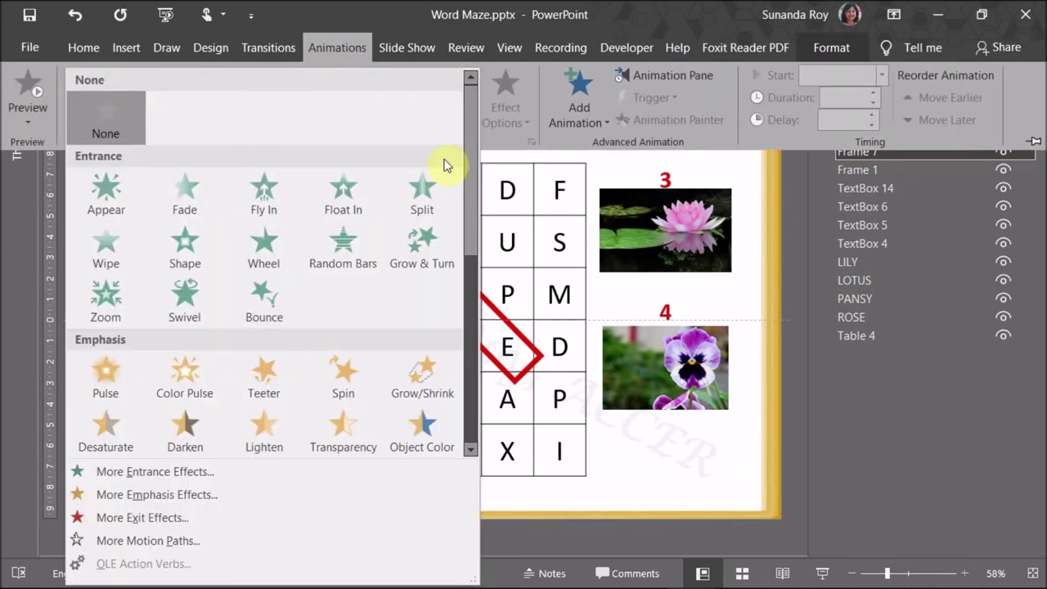
left_click(261, 254)
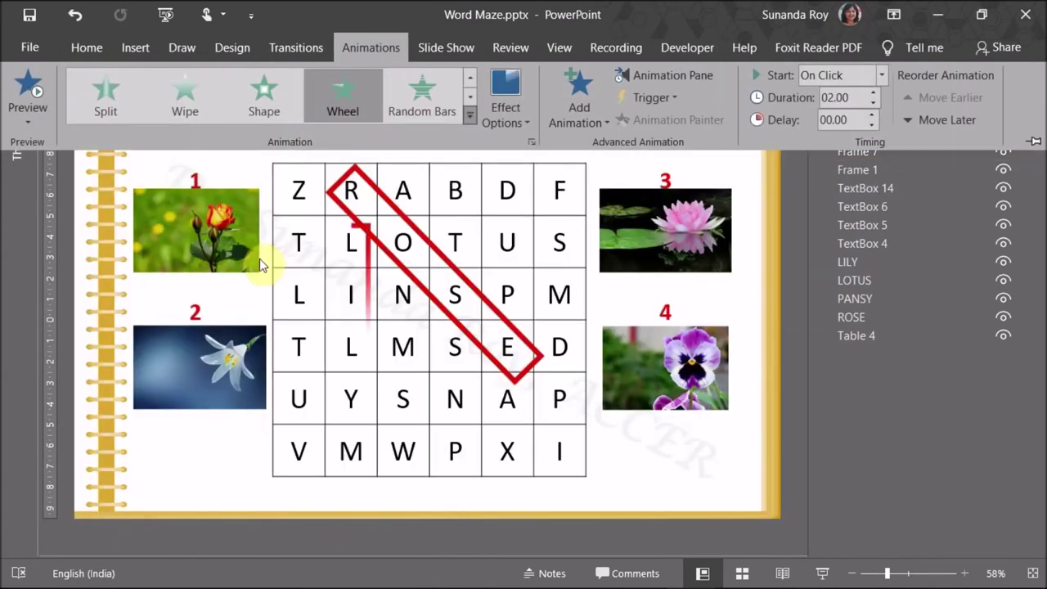
left_click(872, 104)
left_click(872, 104)
left_click(873, 105)
left_click(872, 105)
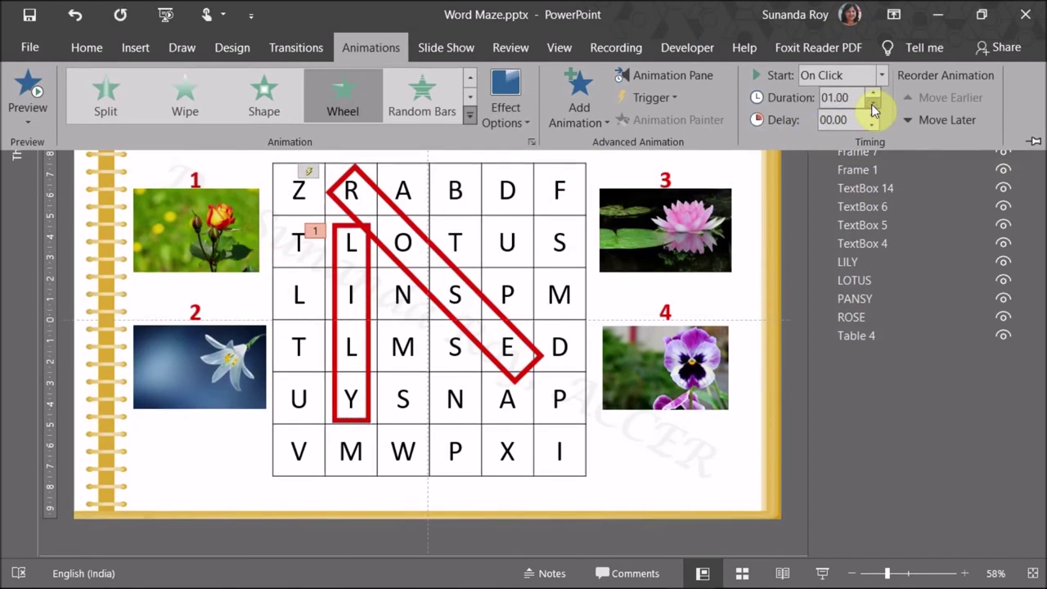
Step: Show the Animation Pane listing the slide's animations
left_click(794, 216)
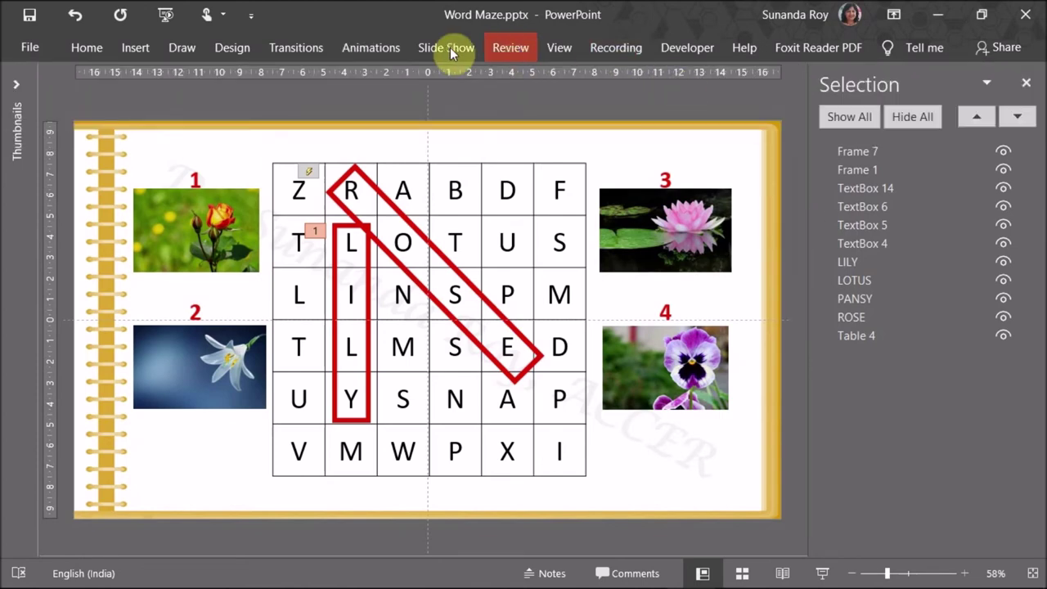
left_click(378, 48)
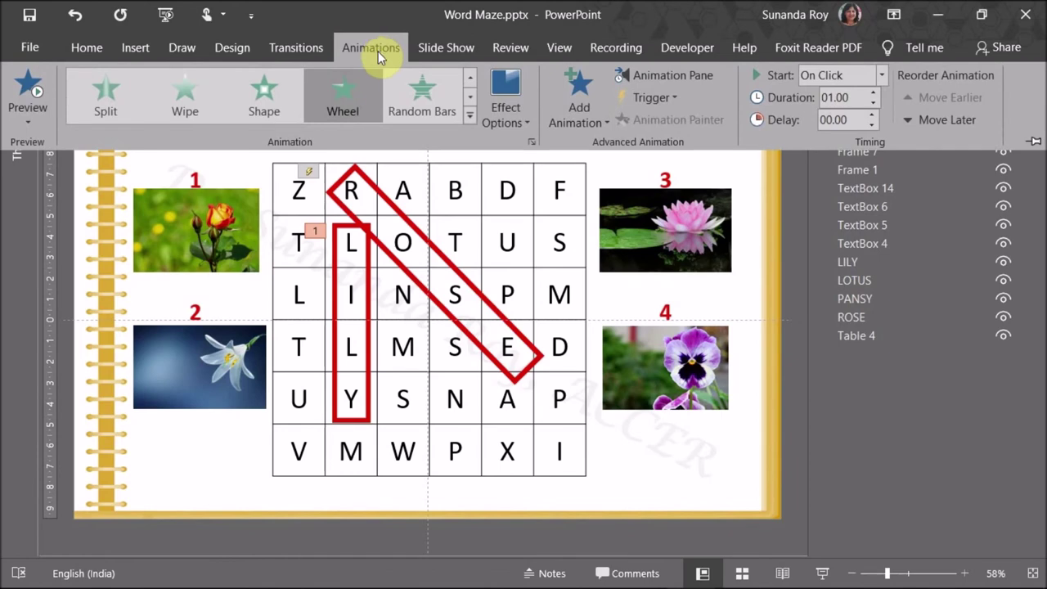
left_click(686, 76)
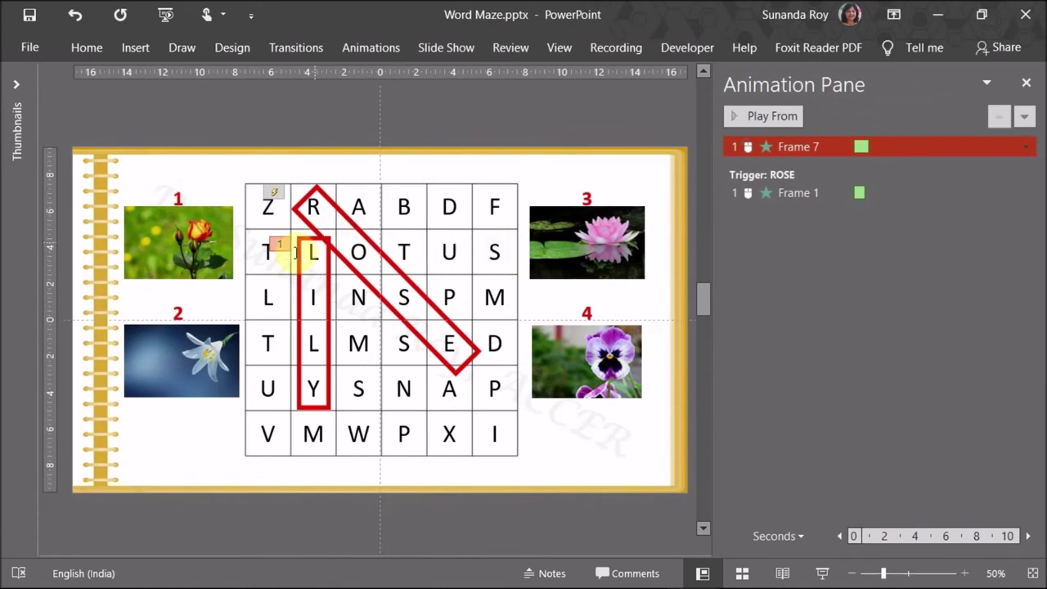
Step: In Frame 7's Wheel timing settings, set Start effect on click of to LILY
left_click(1026, 148)
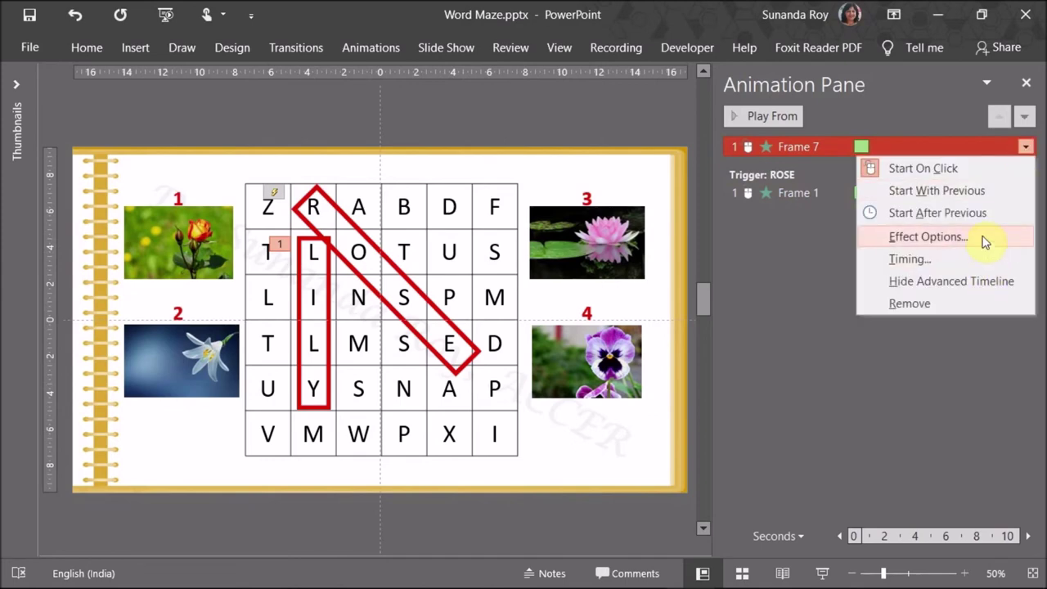
left_click(926, 236)
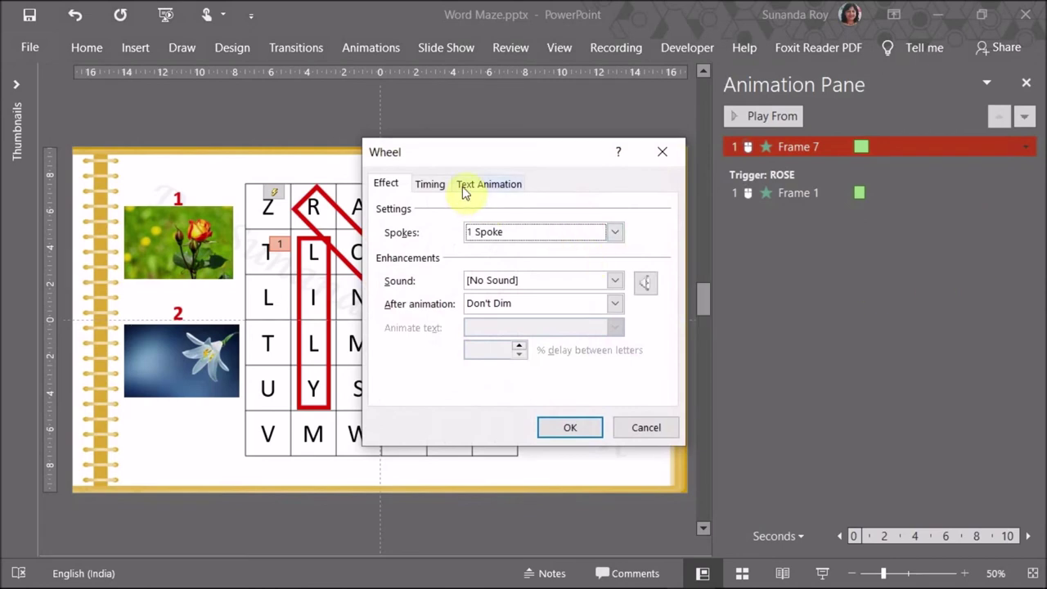
left_click(434, 186)
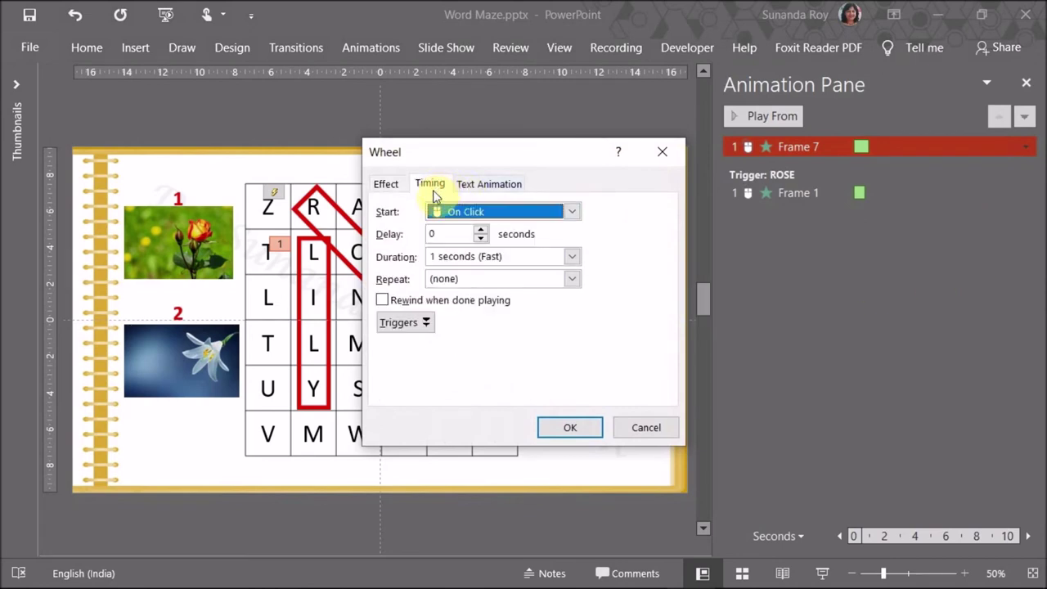
left_click(426, 325)
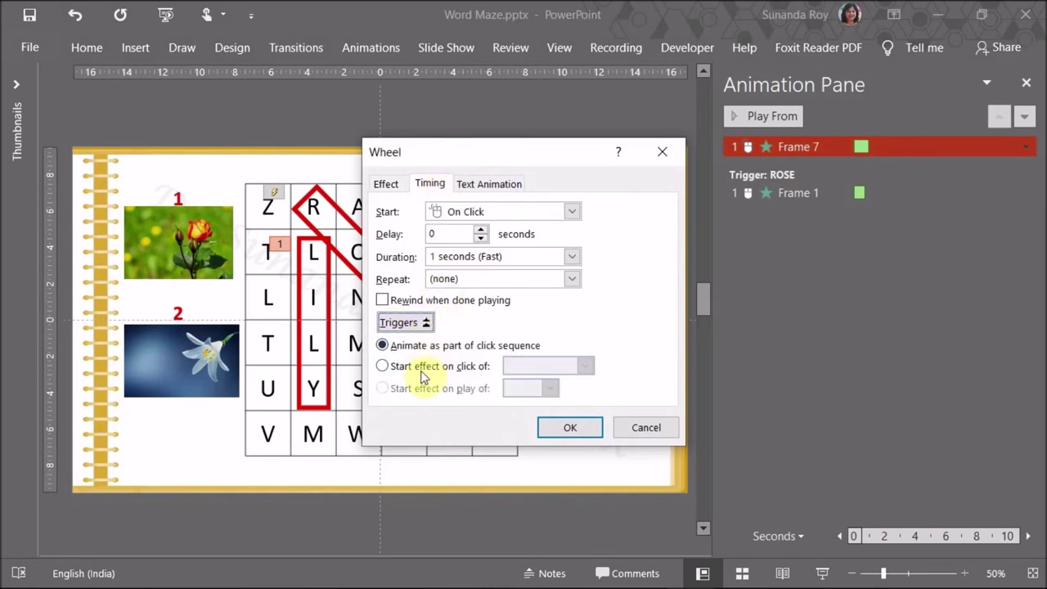
left_click(382, 366)
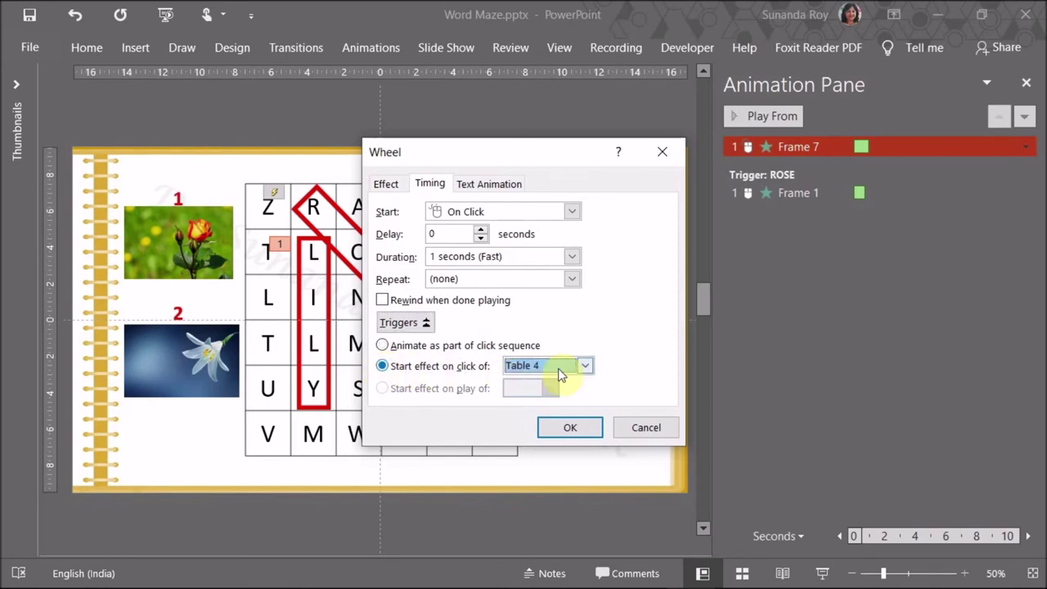
left_click(586, 365)
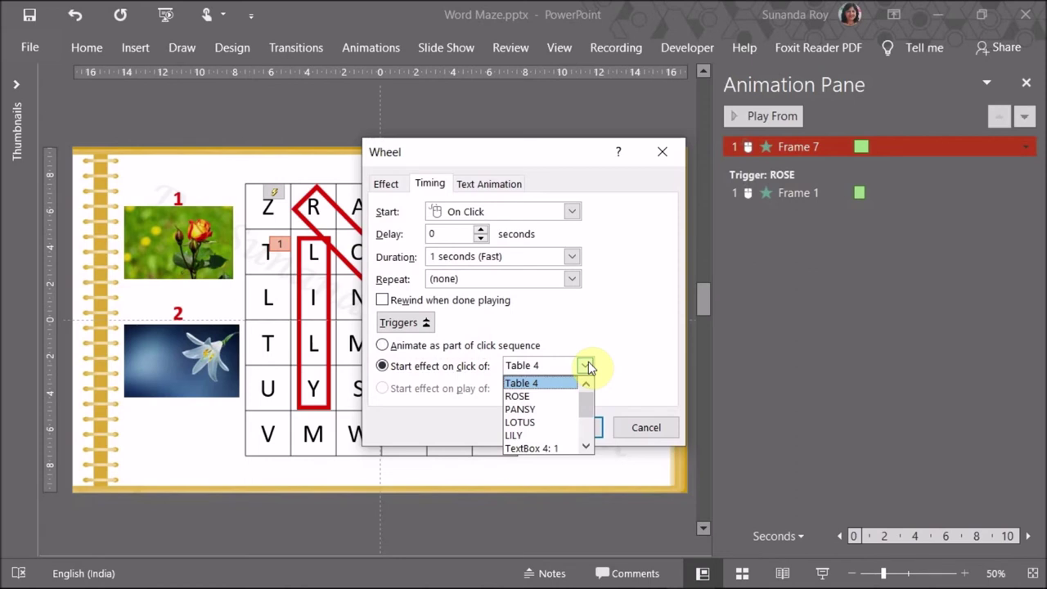
left_click(554, 435)
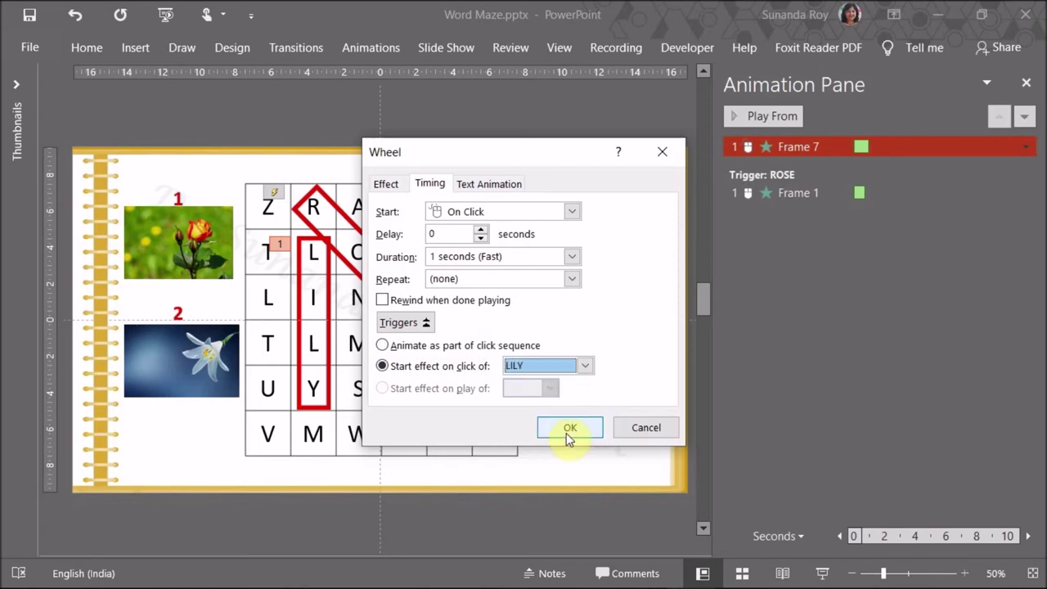
left_click(568, 431)
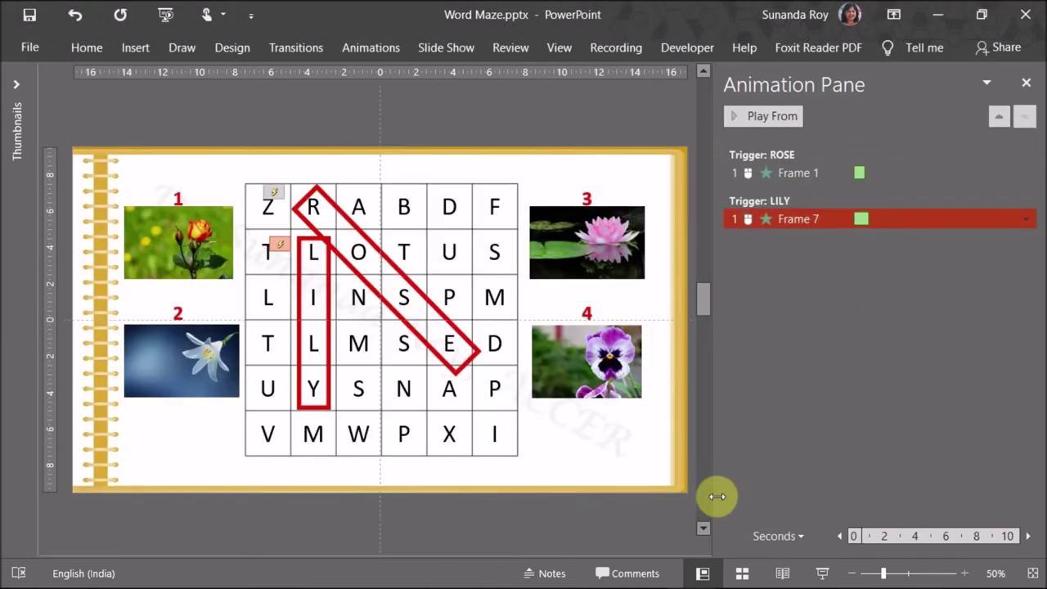
Step: Duplicate the LILY frame, turn the copy horizontal and stretch it over L-O-T-U-S
left_click(328, 301)
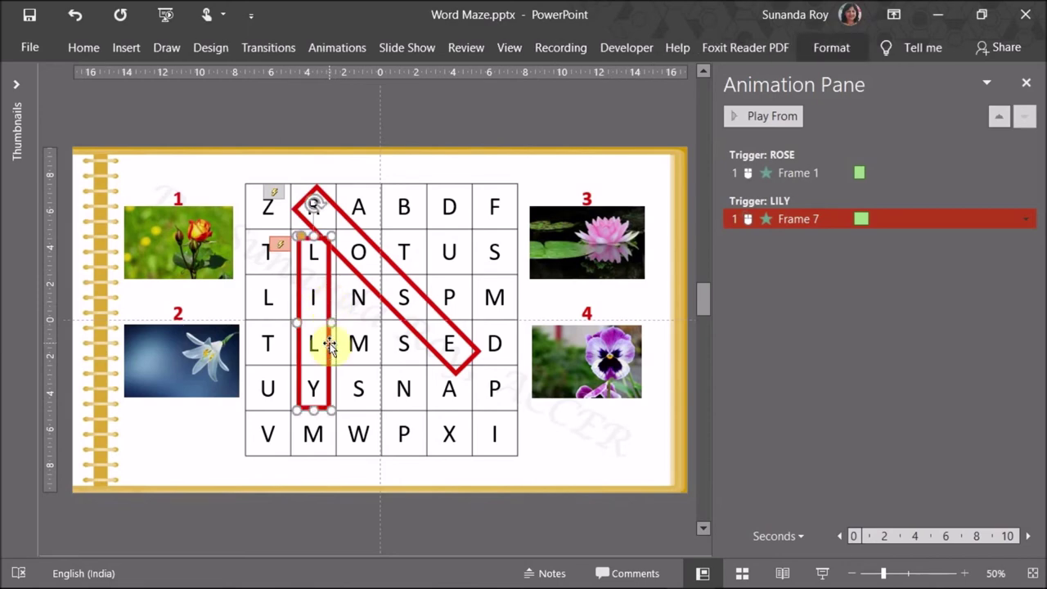
key("ctrl+d")
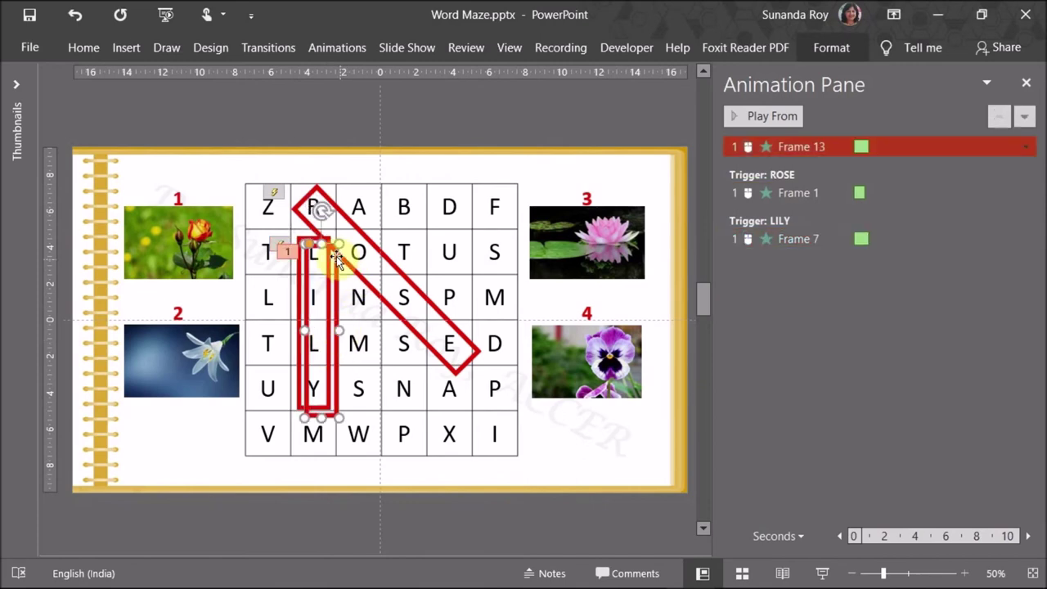
left_click_drag(335, 256, 403, 318)
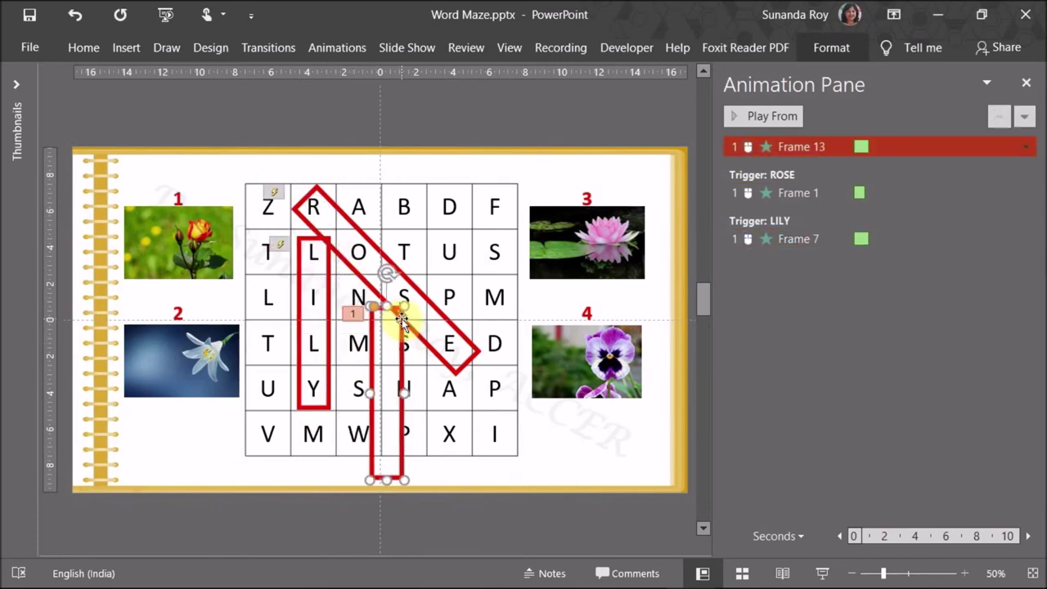
left_click_drag(384, 271, 243, 394)
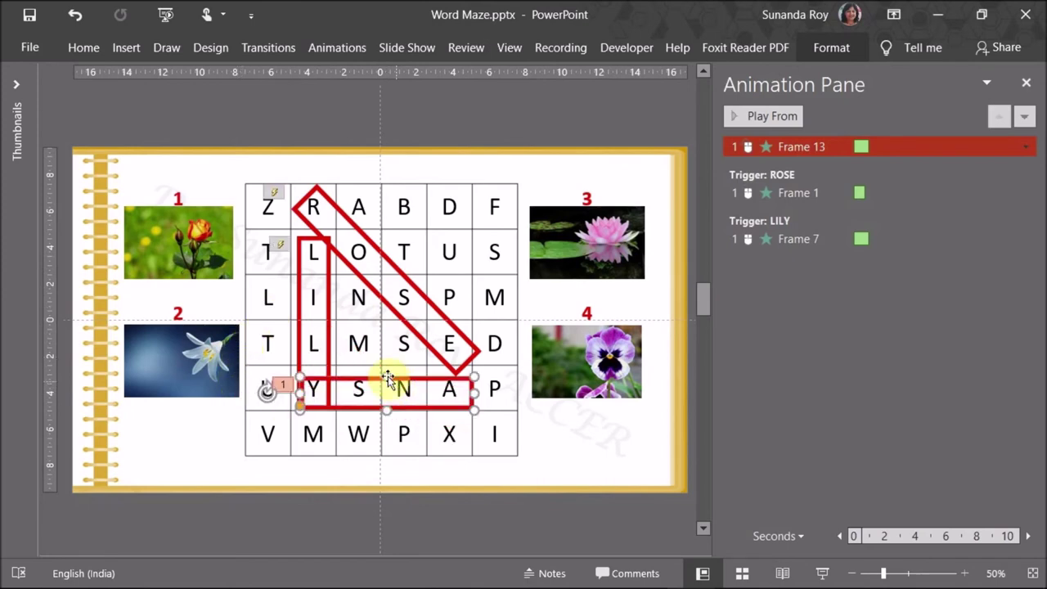
left_click_drag(370, 376, 367, 230)
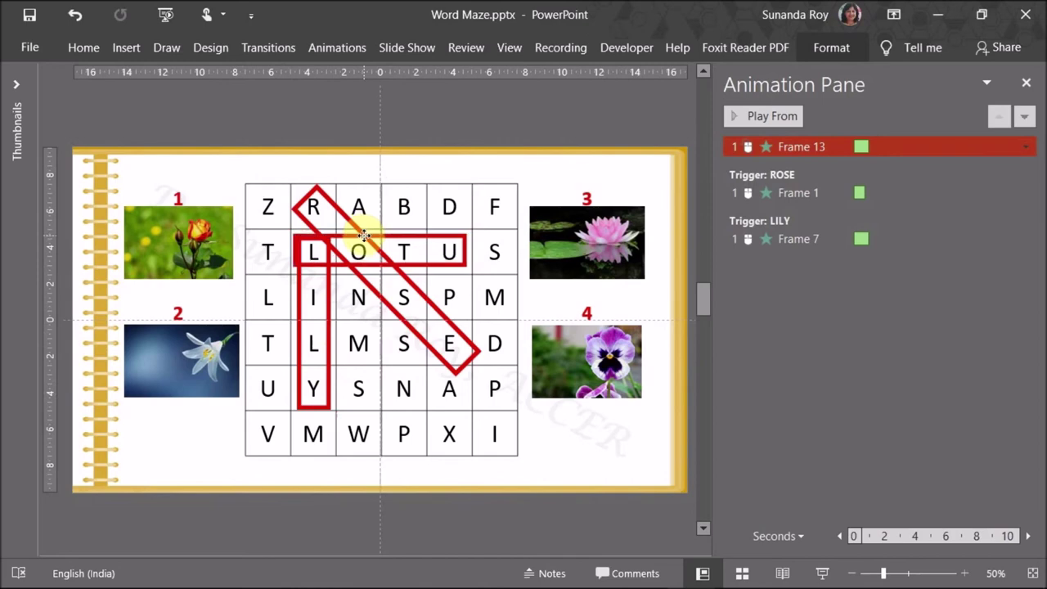
left_click_drag(470, 252, 518, 251)
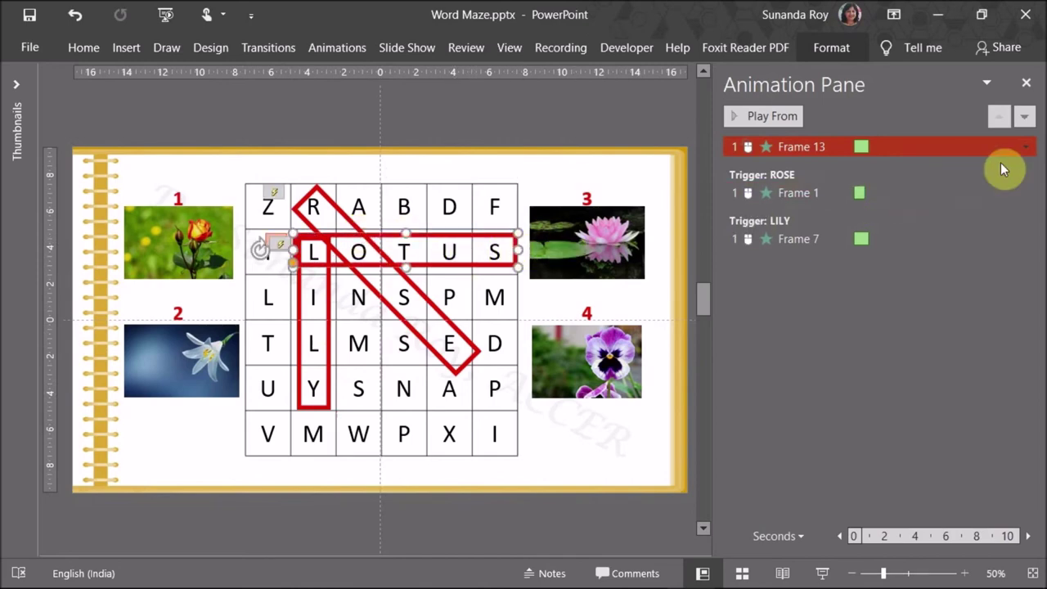
Step: In Frame 13's Wheel timing settings, set Start effect on click of to LOTUS
left_click(1024, 147)
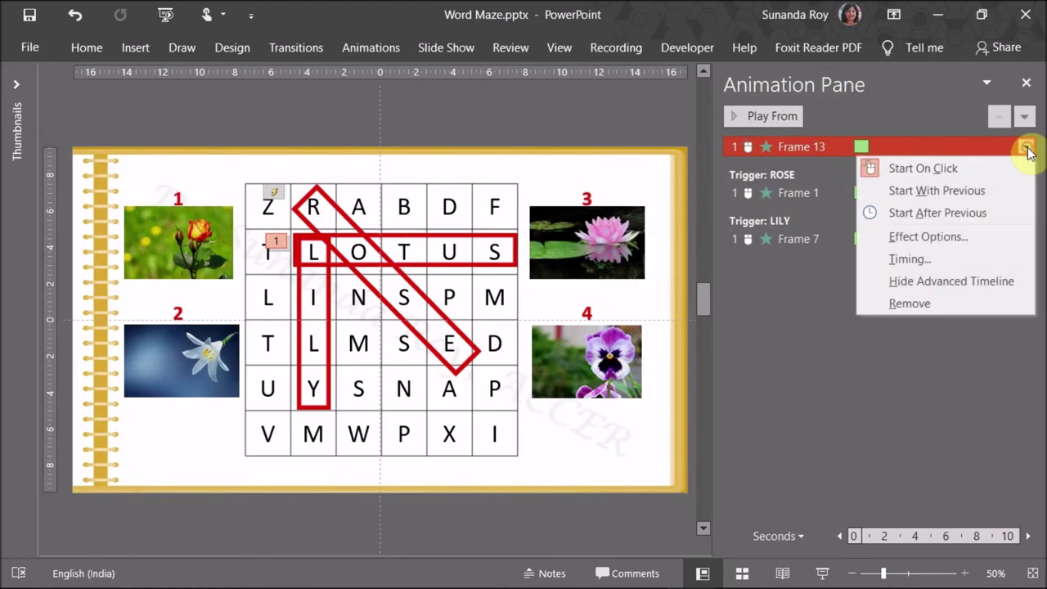
left_click(975, 240)
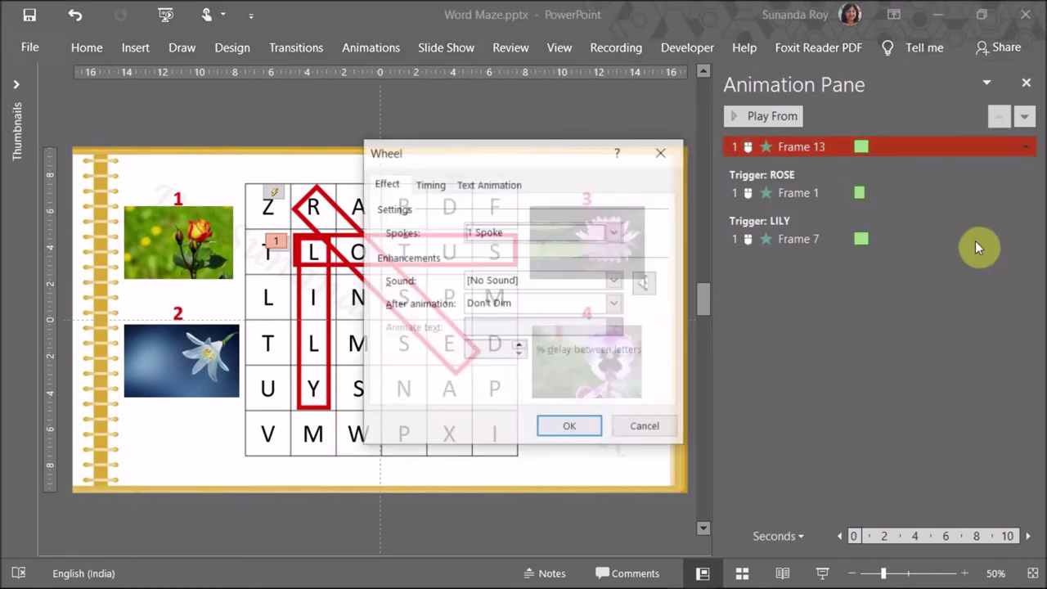
left_click(429, 185)
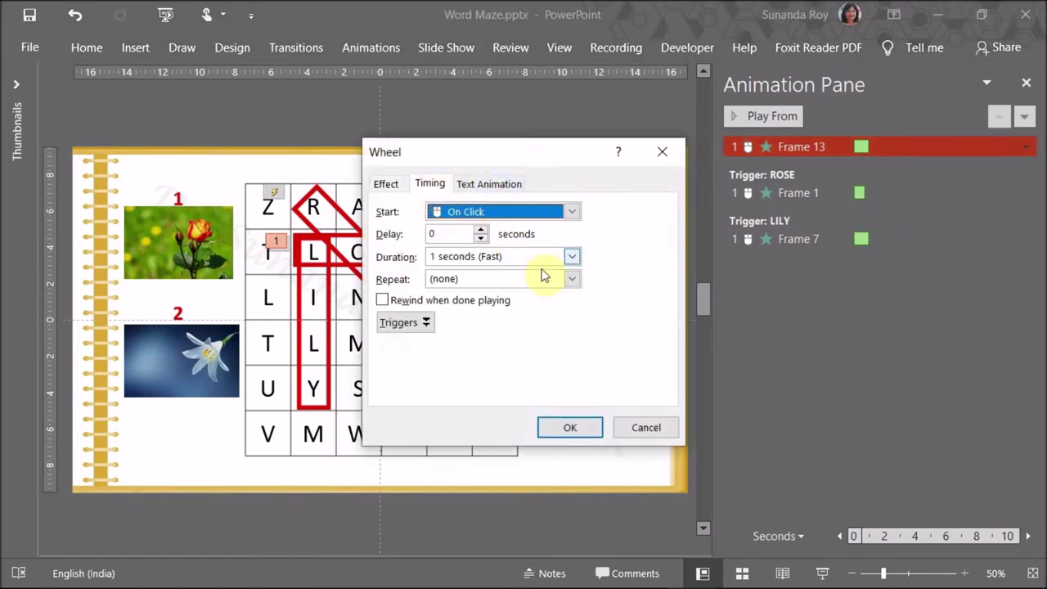
left_click(425, 323)
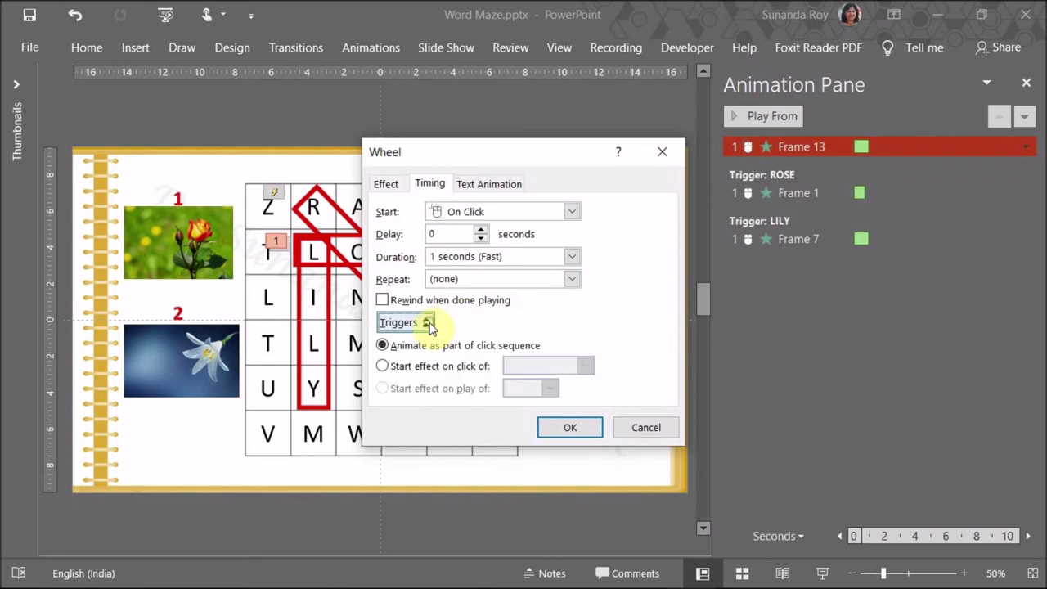
left_click(381, 366)
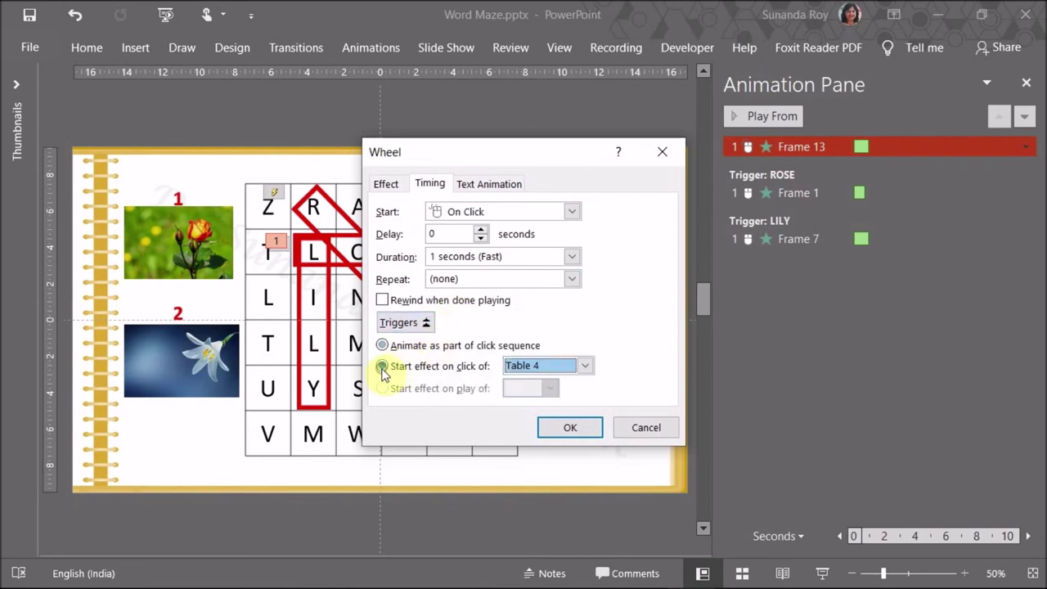
left_click(581, 367)
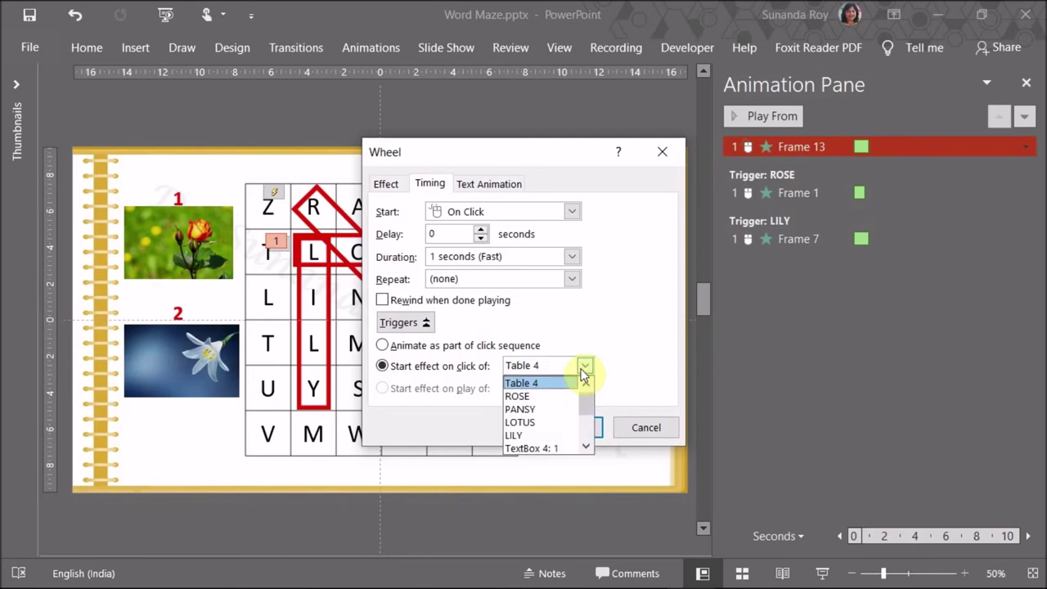
left_click(543, 425)
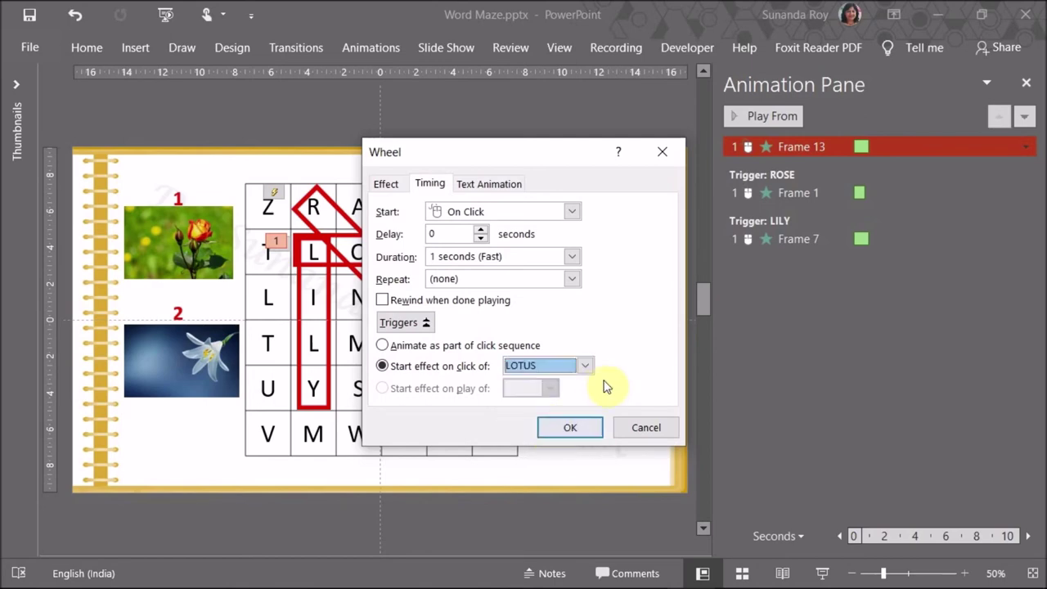
left_click(573, 431)
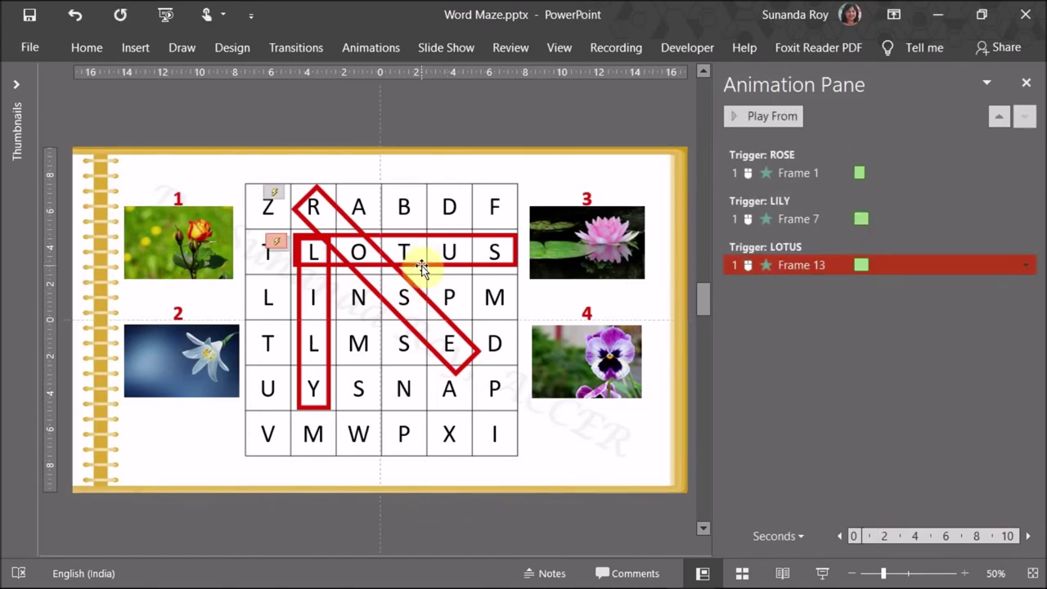
Step: Duplicate the LOTUS red frame and fit the copy around Y S N A P in row 5
left_click(421, 267)
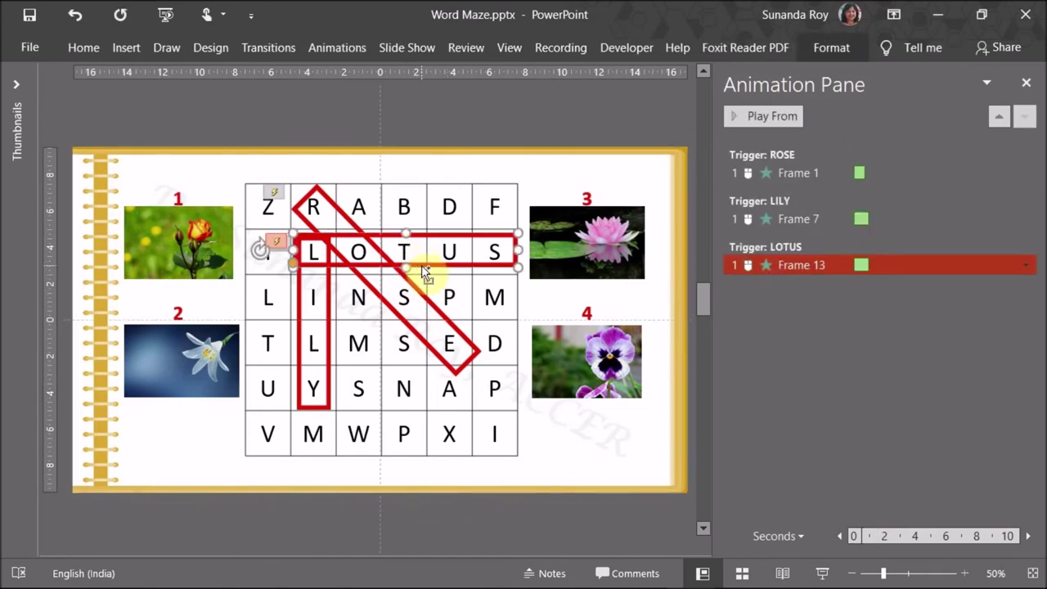
key("ctrl+d")
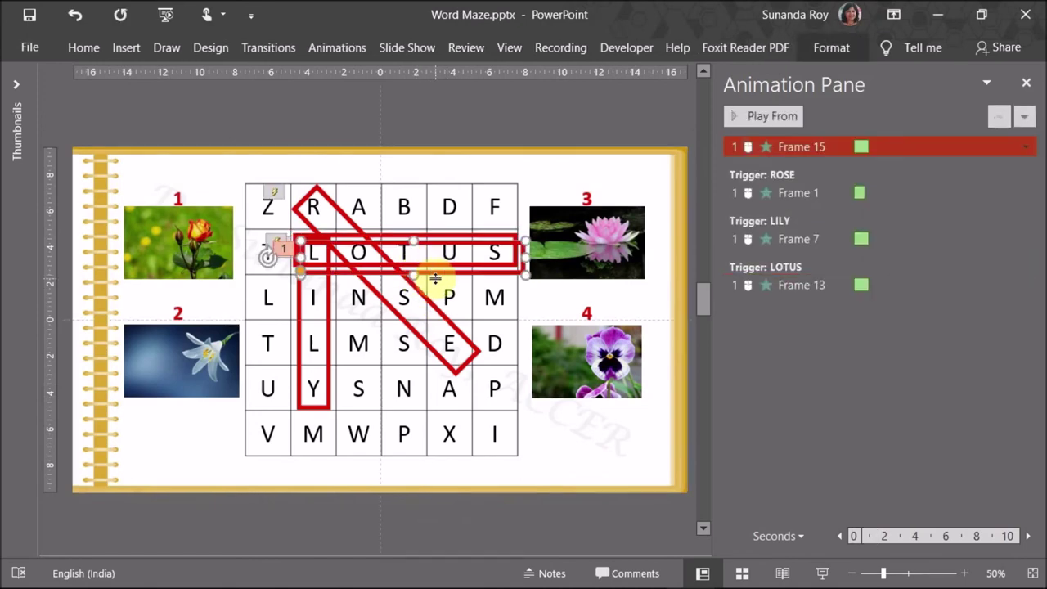
left_click_drag(436, 276, 428, 406)
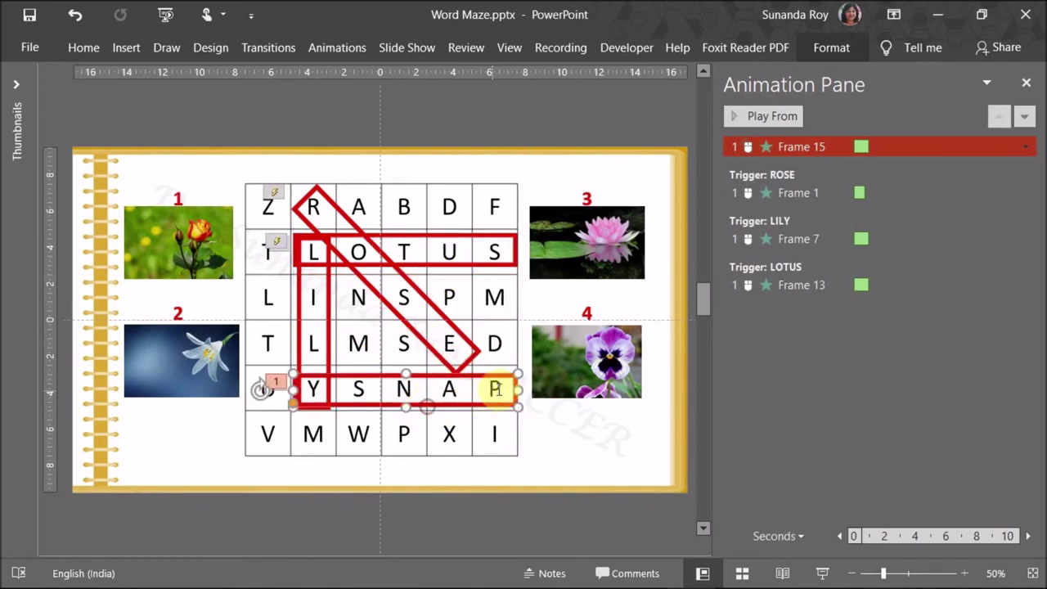
left_click_drag(514, 388, 502, 390)
left_click_drag(441, 373, 447, 376)
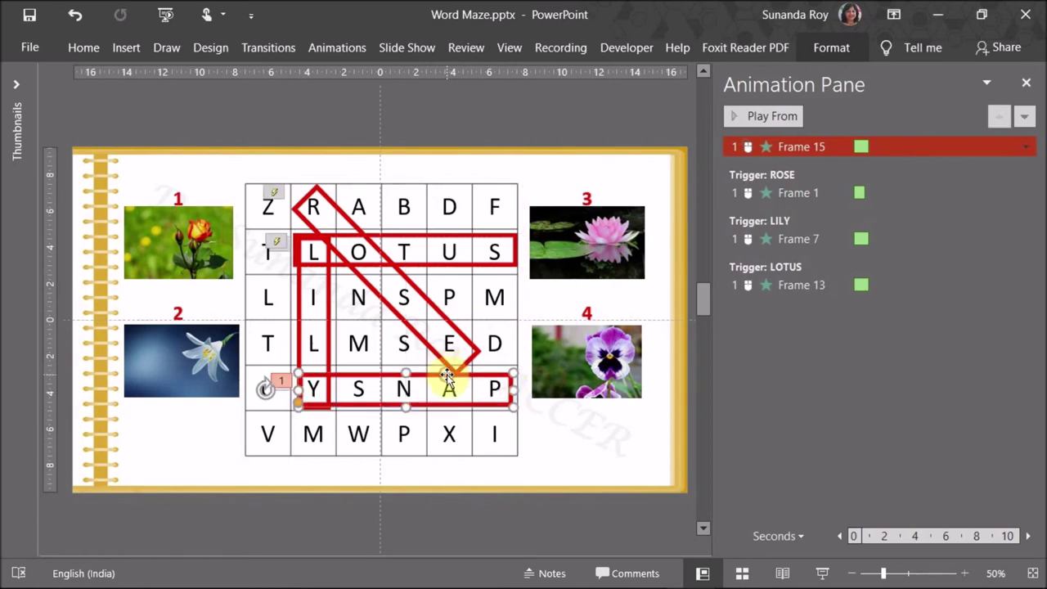
Step: Set Frame 15's Wheel animation trigger to start on click of the PANSY picture
left_click(1026, 146)
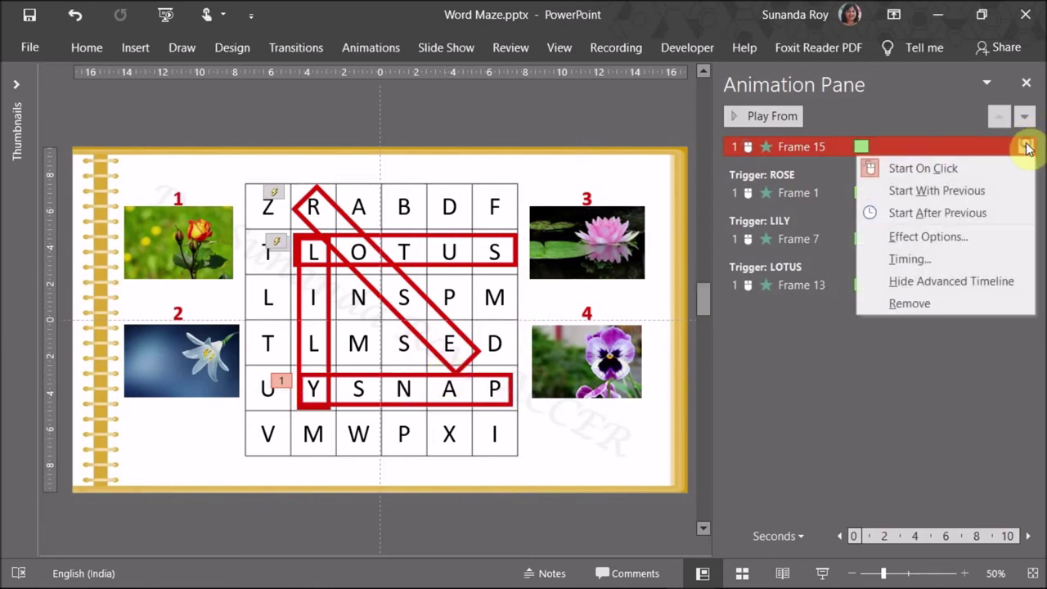
left_click(944, 258)
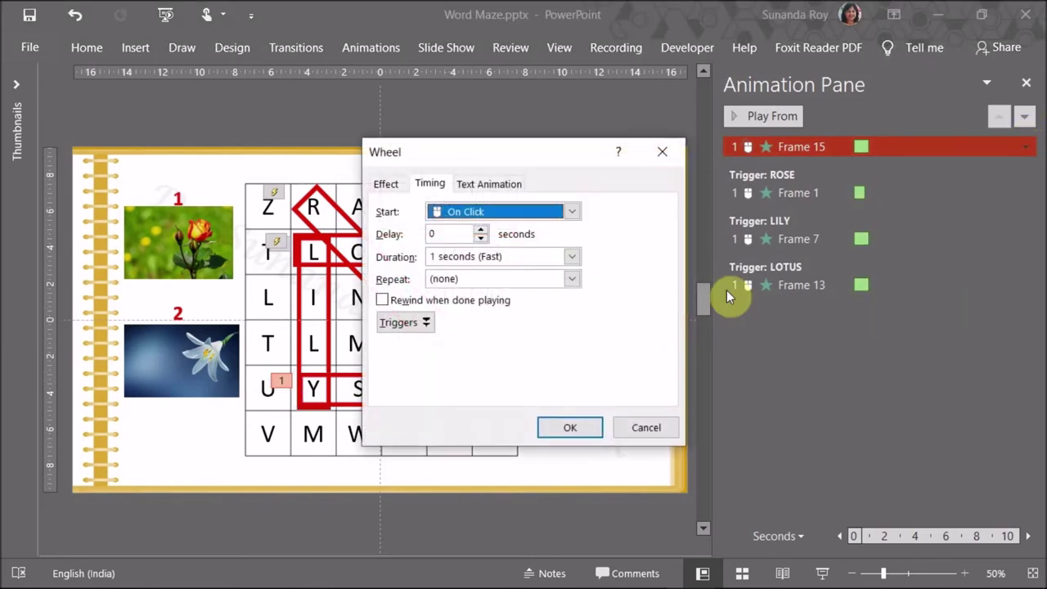
left_click(425, 323)
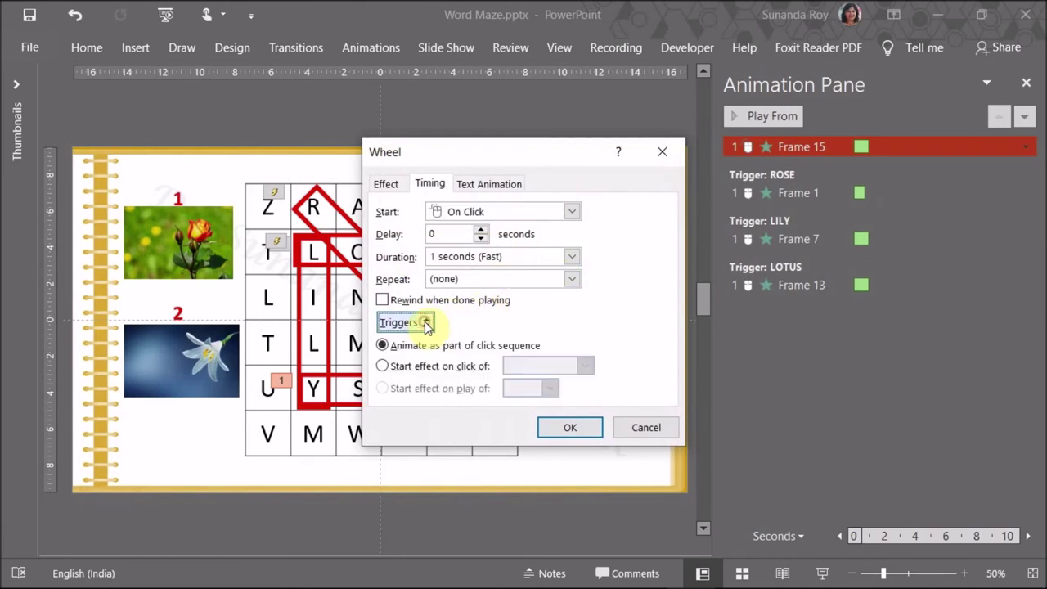
left_click(382, 365)
left_click(585, 365)
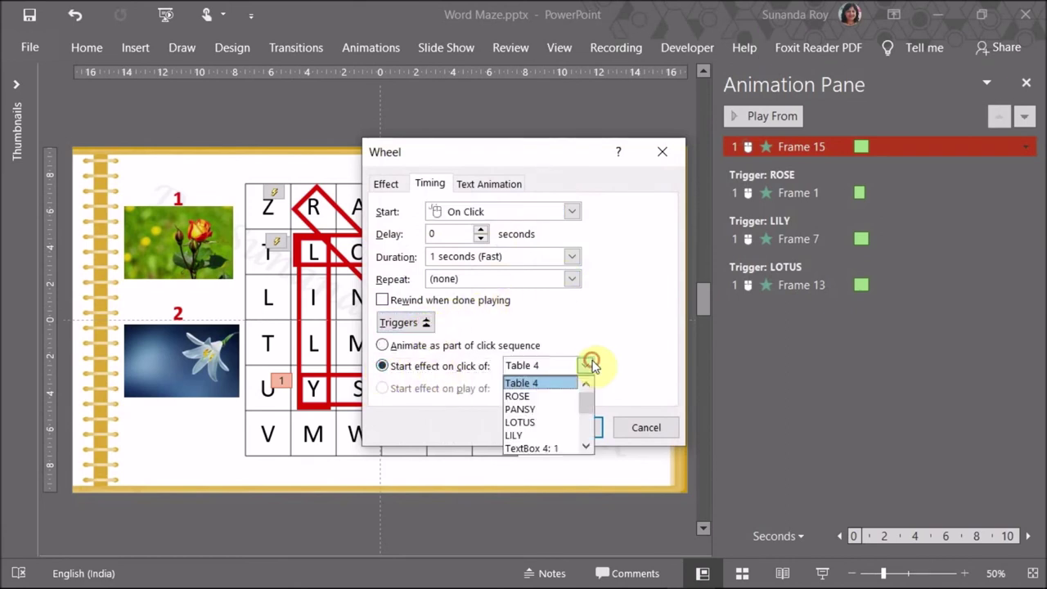
left_click(540, 409)
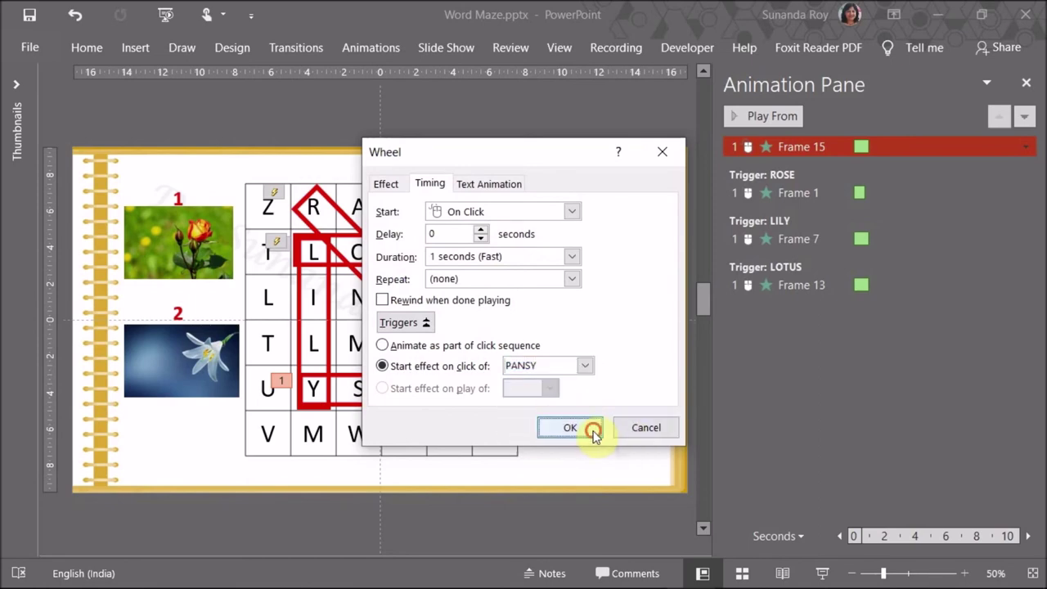
left_click(596, 427)
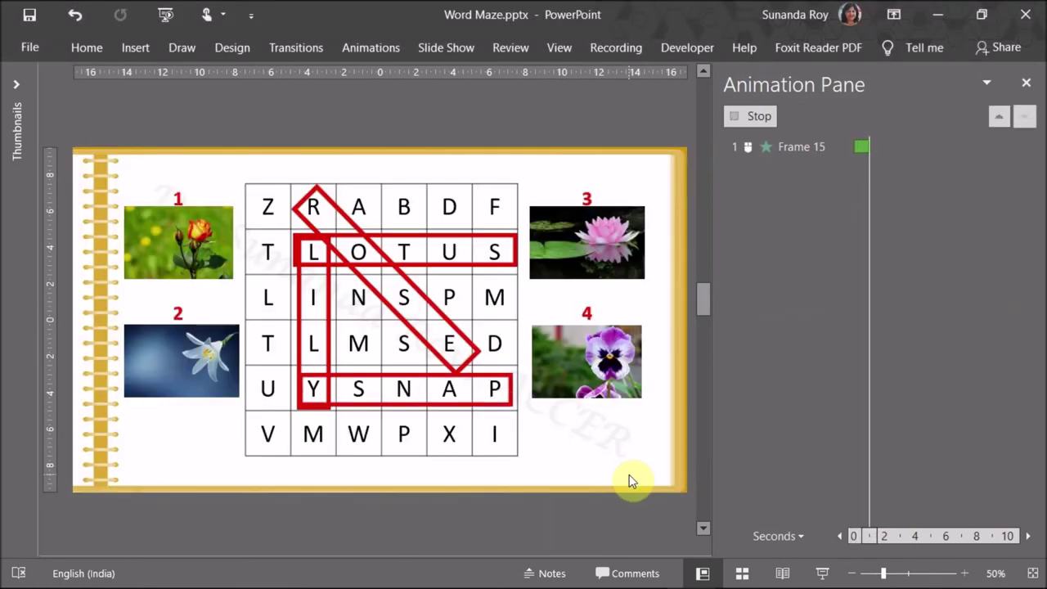
Step: Close the Animation Pane, start the slide show, and test the PANSY and LOTUS pictures
left_click(1026, 84)
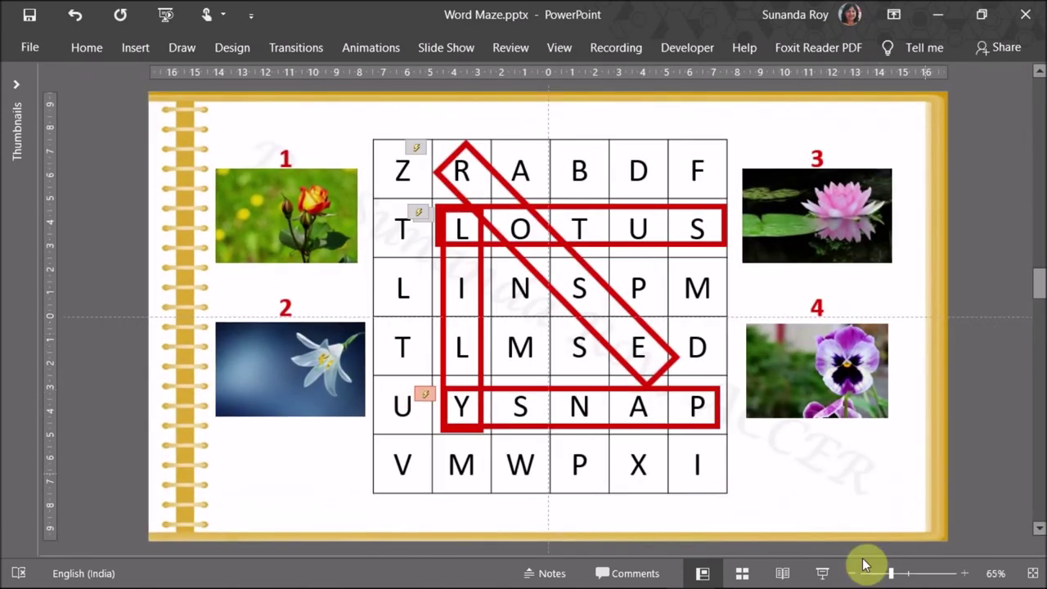
left_click(821, 574)
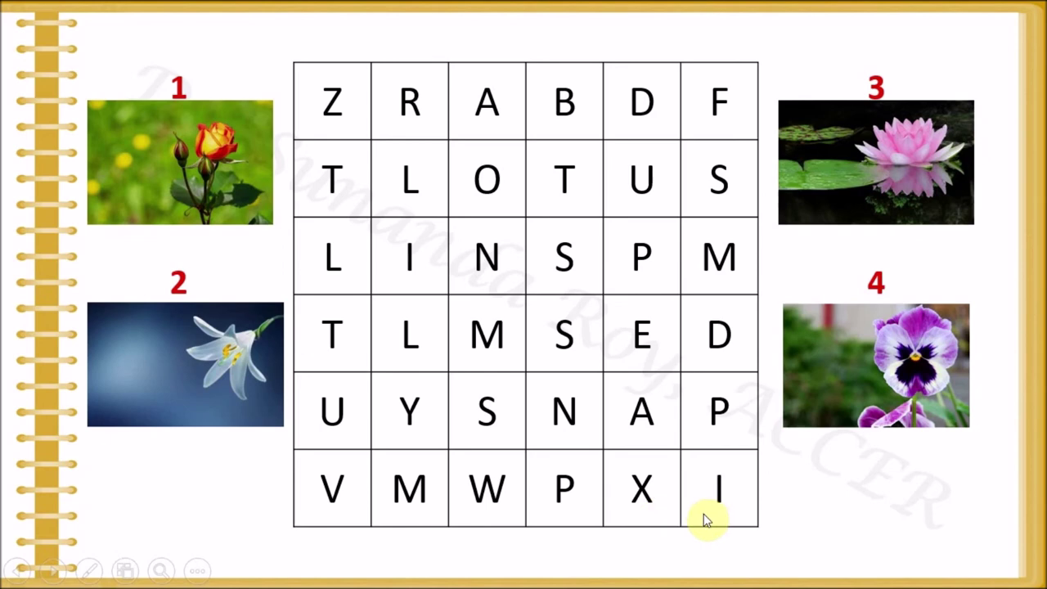
left_click(843, 404)
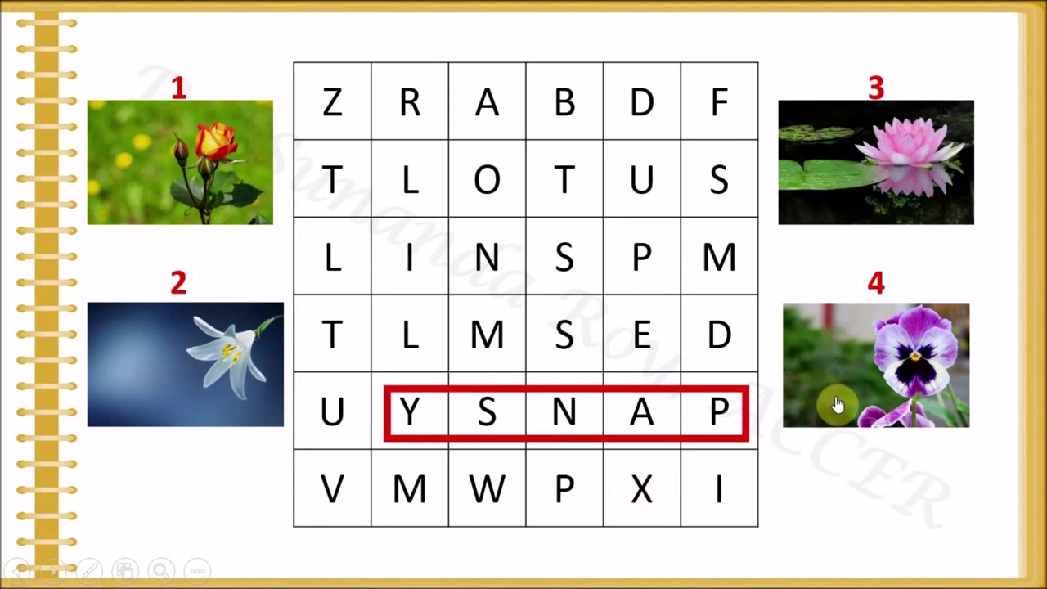
left_click(816, 157)
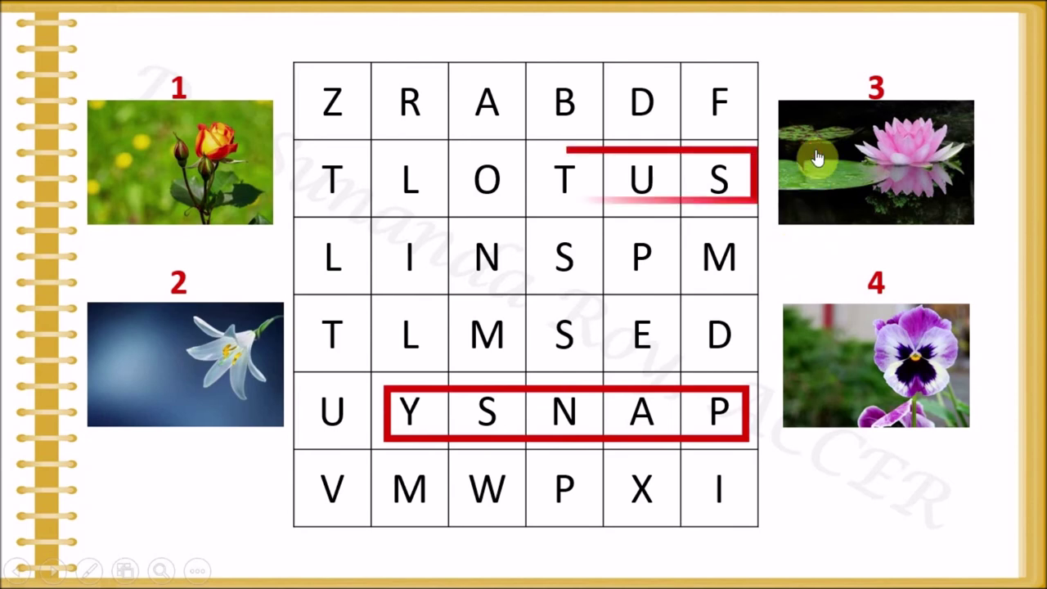